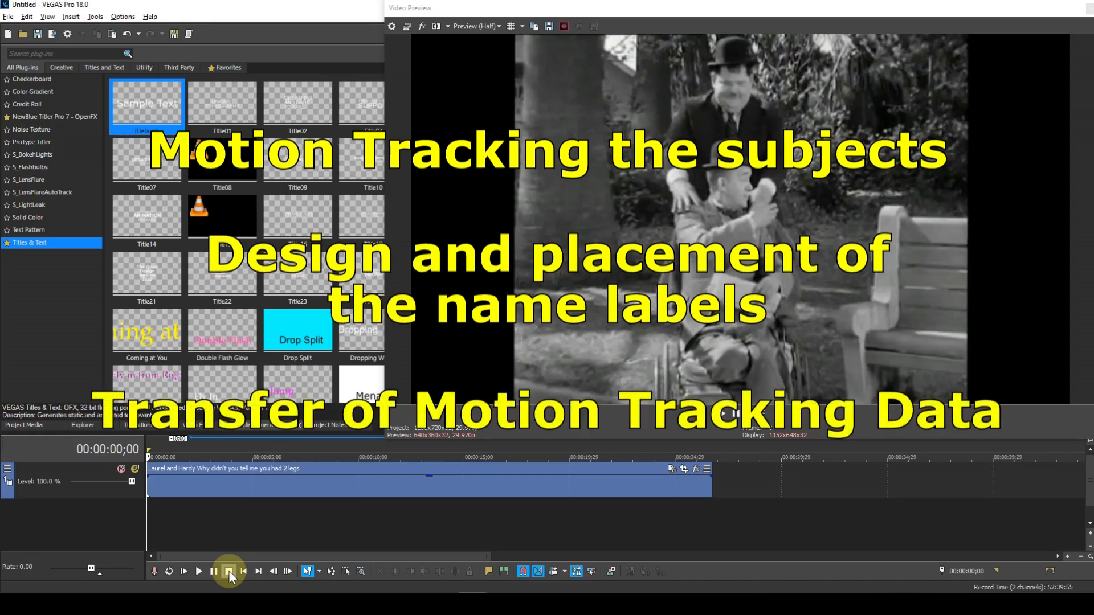
Step: Rename the Laurel and Hardy video event on the timeline as Clip 1
{"action": "left_click", "coordinate": [226, 486]}
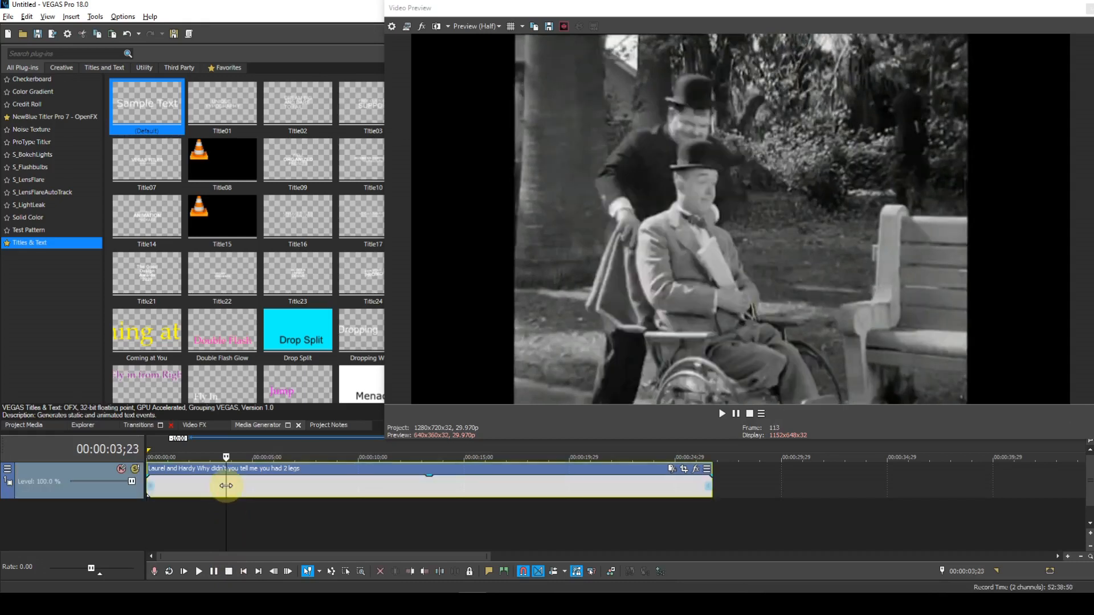
{"action": "key", "text": "F2"}
{"action": "type", "text": "Cli"}
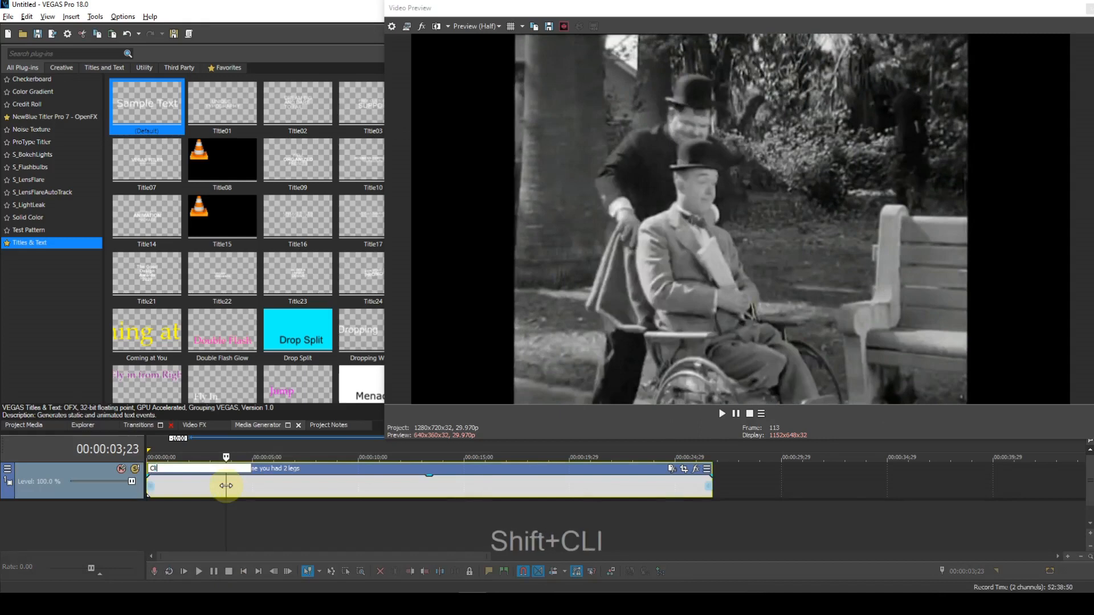
{"action": "type", "text": "p 1"}
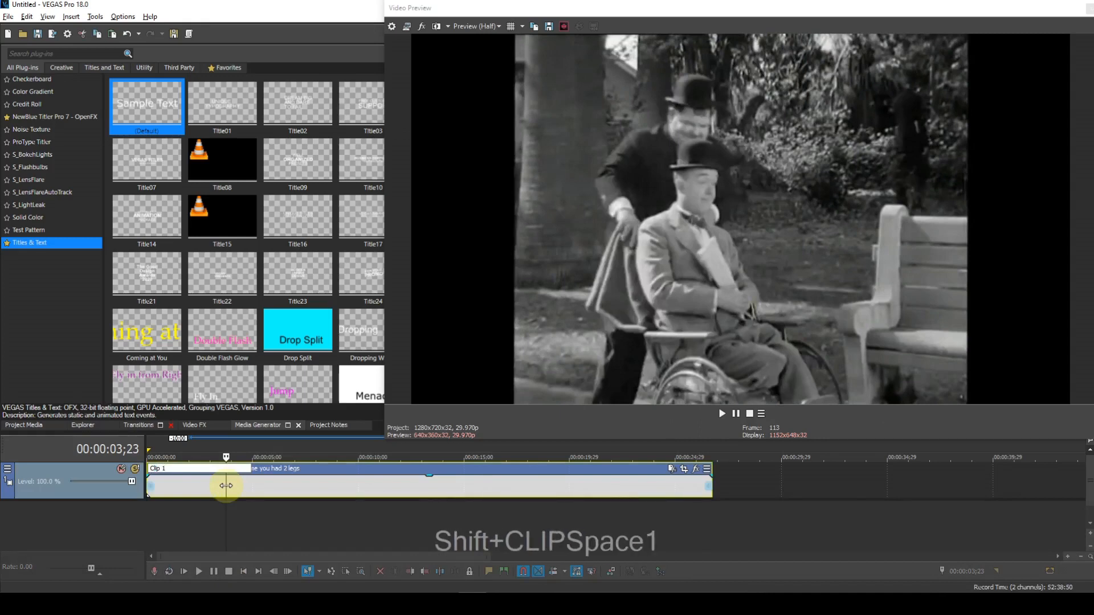
{"action": "key", "text": "Return"}
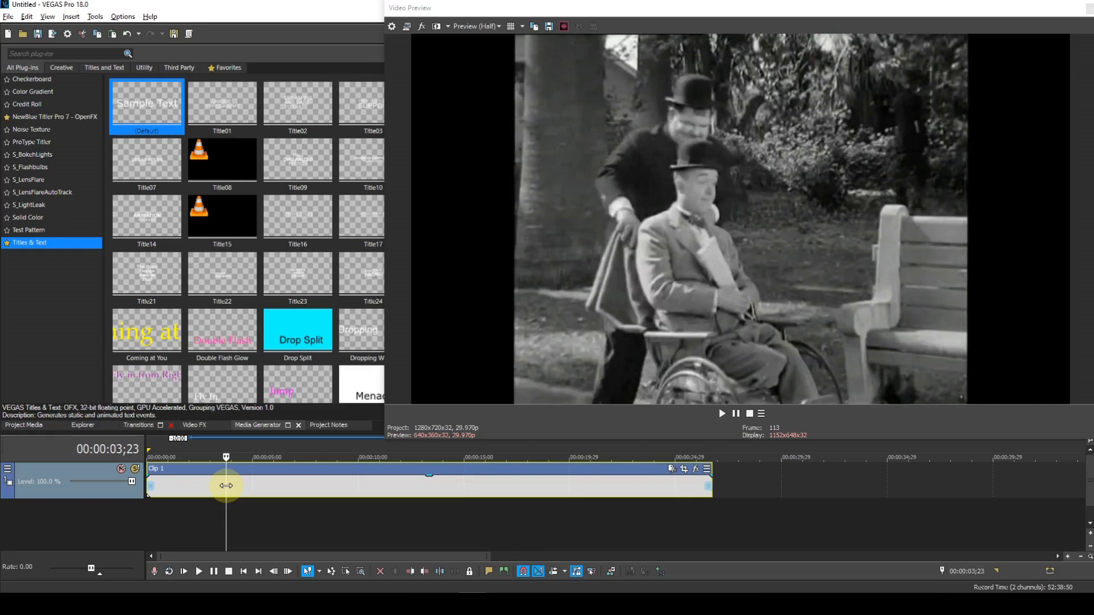
Step: Play Clip 1 from its beginning to review the subjects' movement, and return to the first frame
{"action": "left_click", "coordinate": [243, 570]}
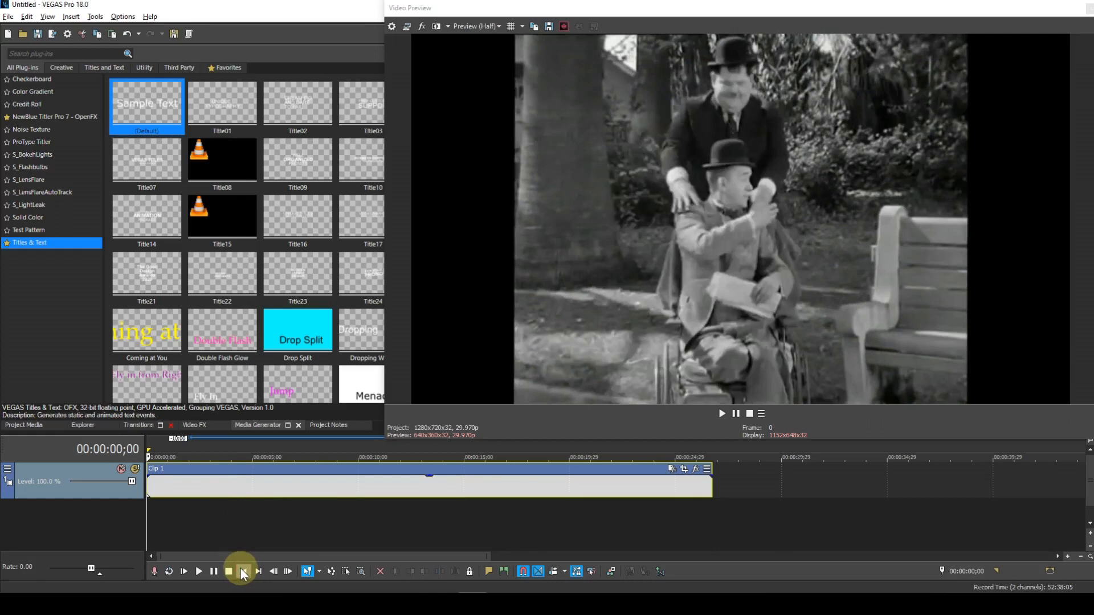
{"action": "key", "text": "space"}
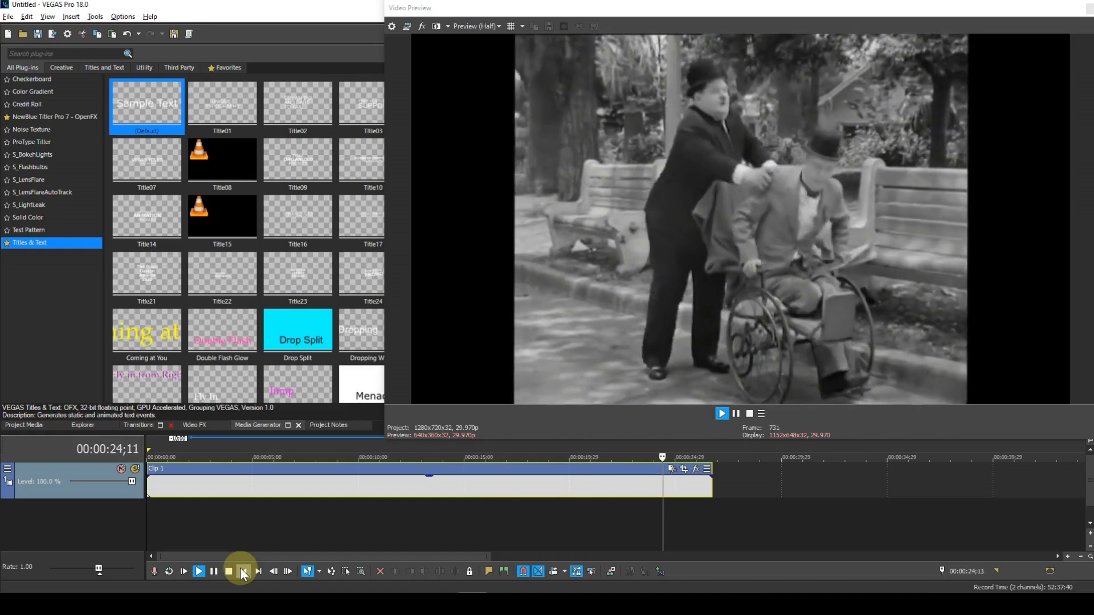
{"action": "key", "text": "space"}
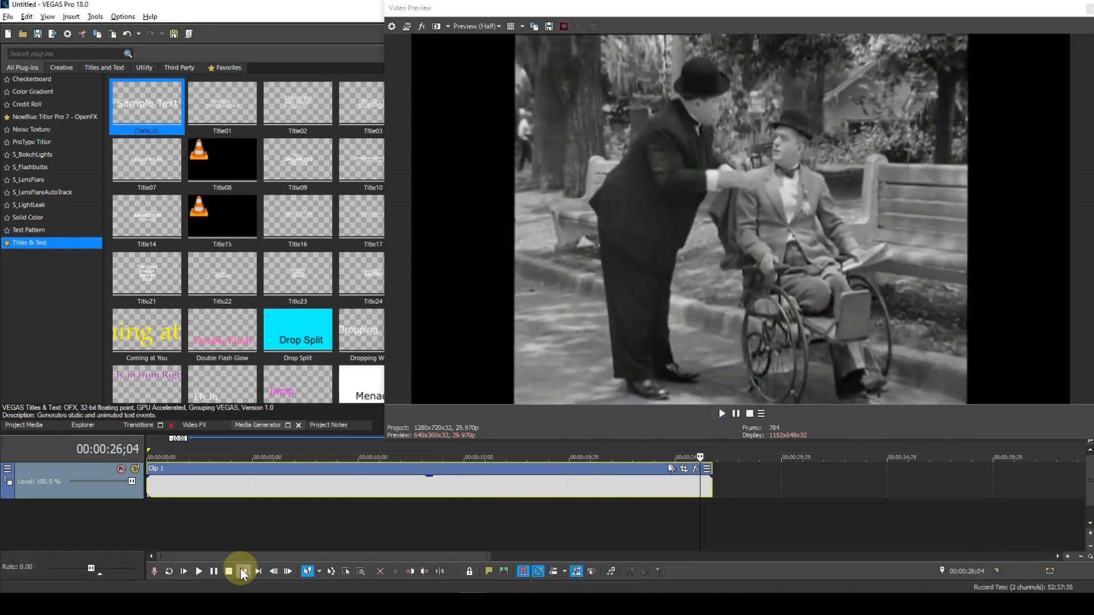
{"action": "left_click", "coordinate": [244, 570]}
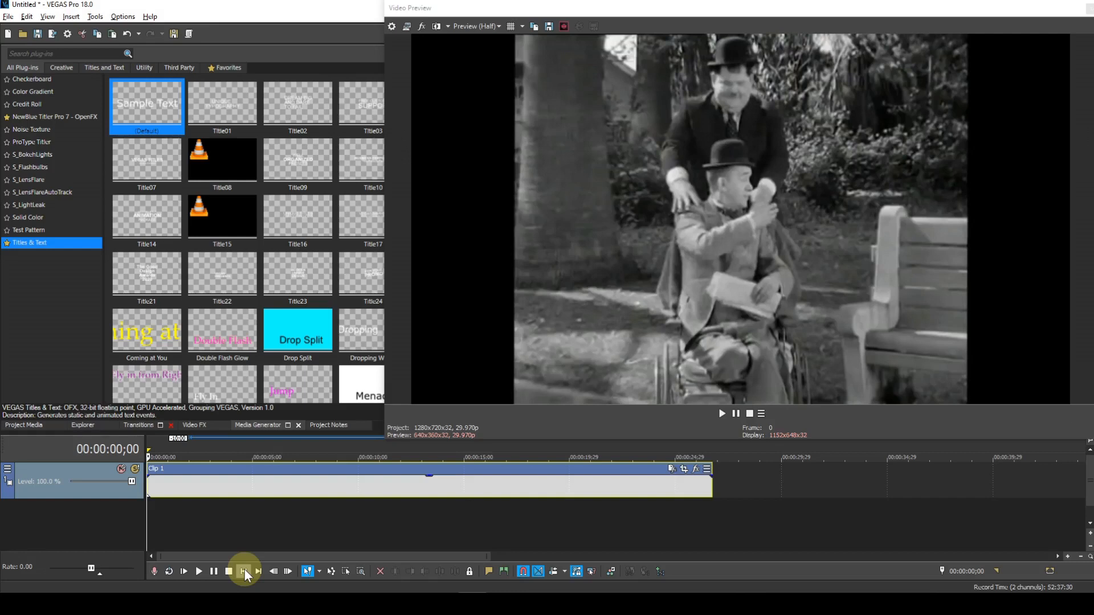
Step: Add a motion tracking mask region to Clip 1 and shape it into a small rectangle over the standing man's chin
{"action": "key", "text": "alt+m"}
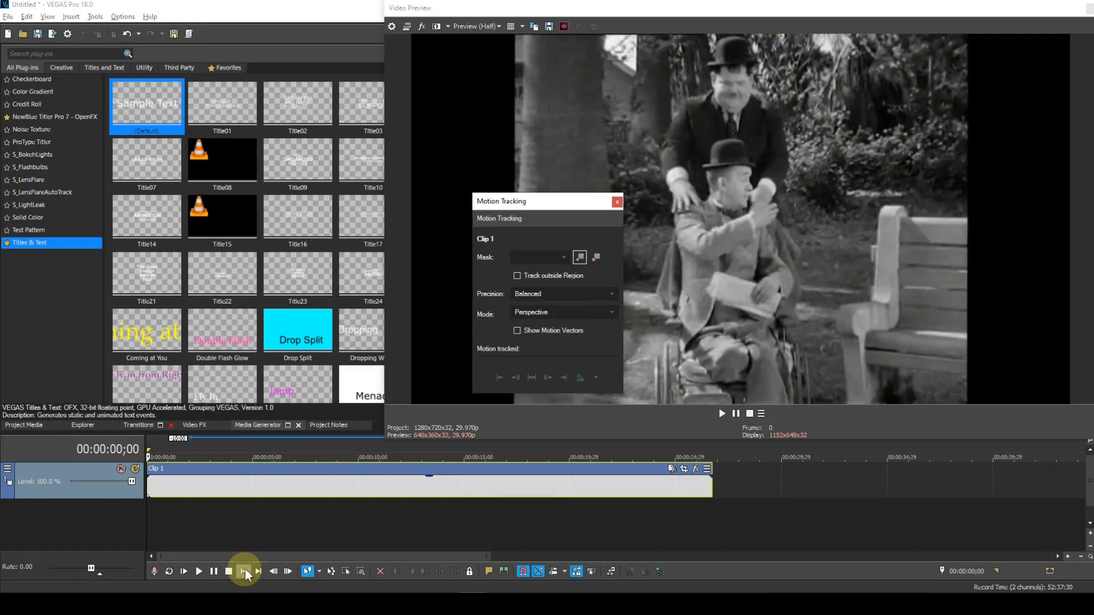
{"action": "left_click", "coordinate": [583, 258]}
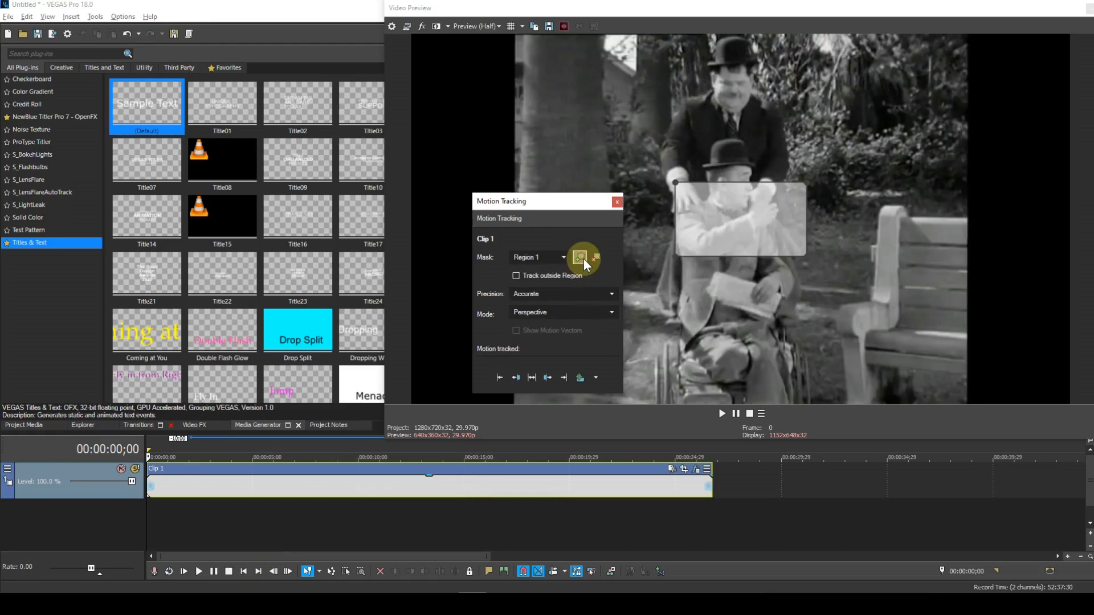
{"action": "left_click_drag", "start_coordinate": [702, 250], "coordinate": [696, 97]}
{"action": "left_click_drag", "start_coordinate": [689, 51], "coordinate": [720, 104]}
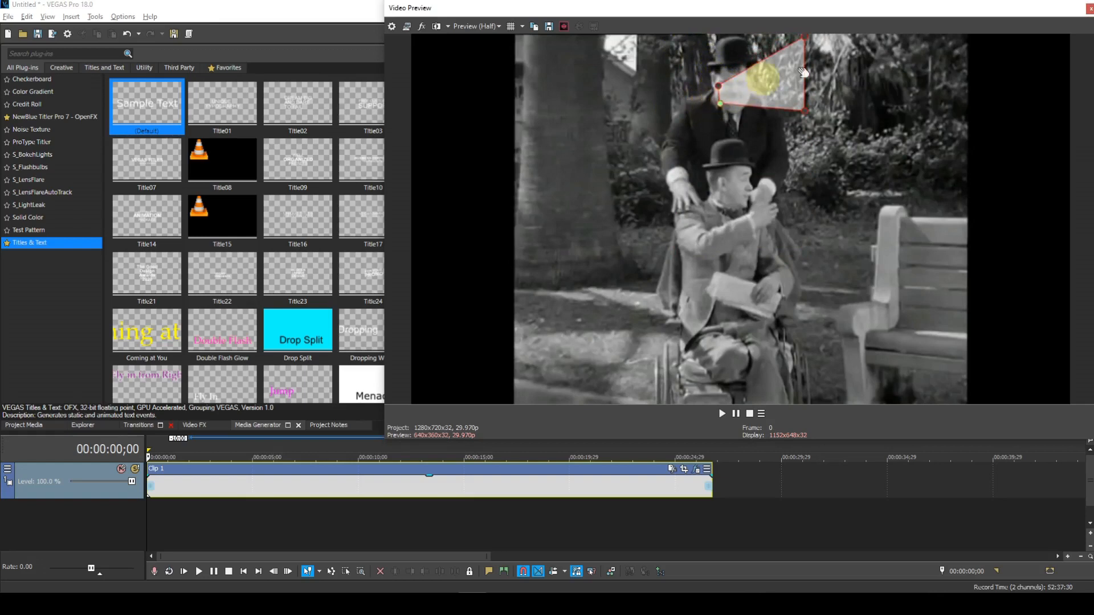
{"action": "left_click_drag", "start_coordinate": [805, 37], "coordinate": [748, 90]}
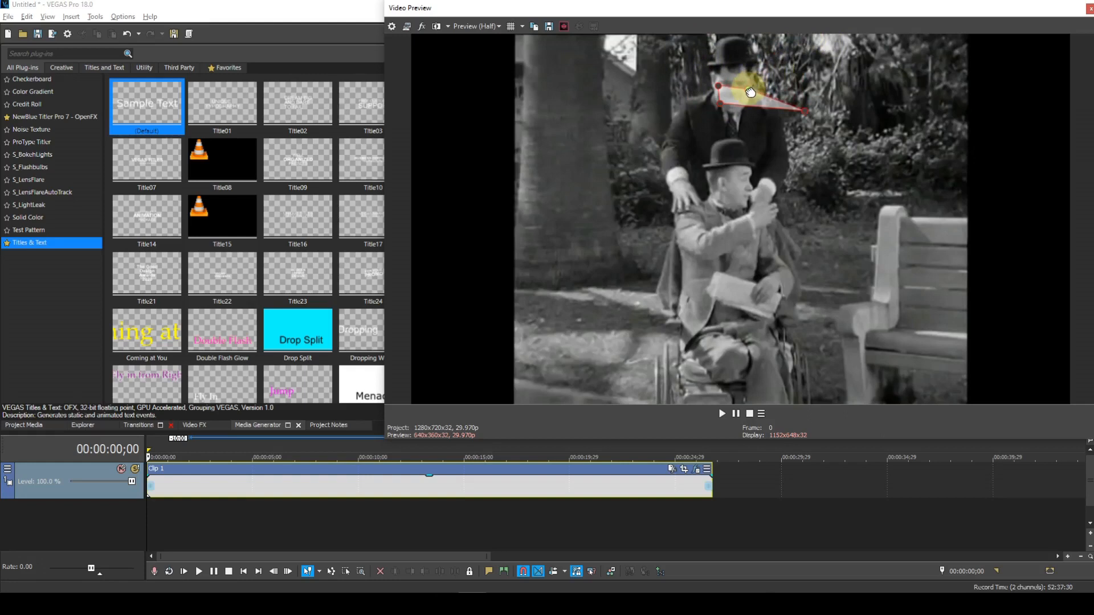
{"action": "left_click_drag", "start_coordinate": [806, 110], "coordinate": [716, 92]}
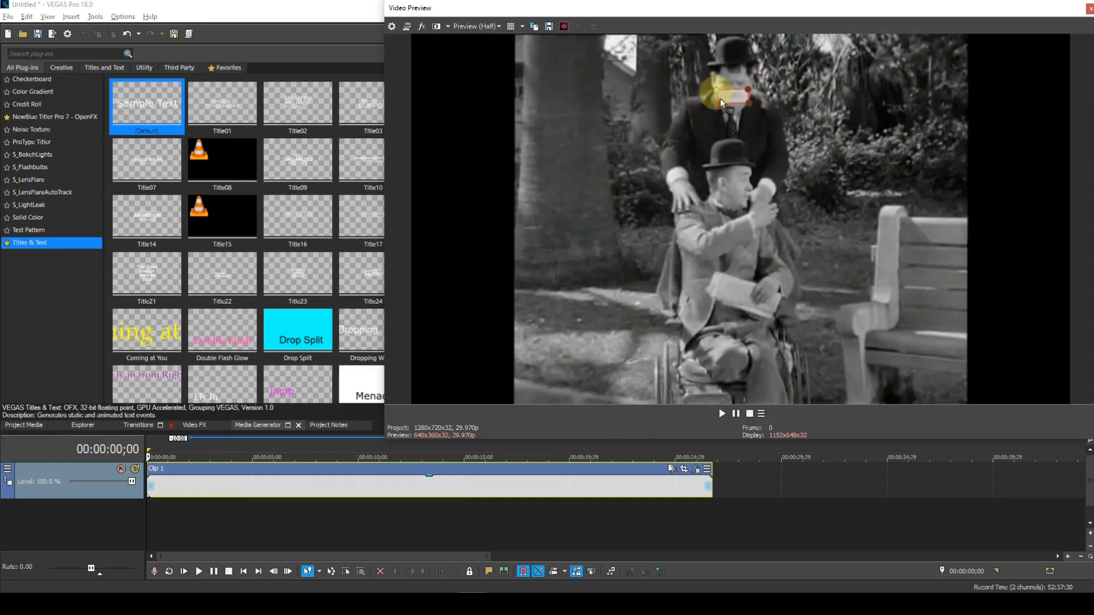
Step: Add a second motion tracking region and shrink it to a small rectangle around the seated man's collar
{"action": "key", "text": "alt+m"}
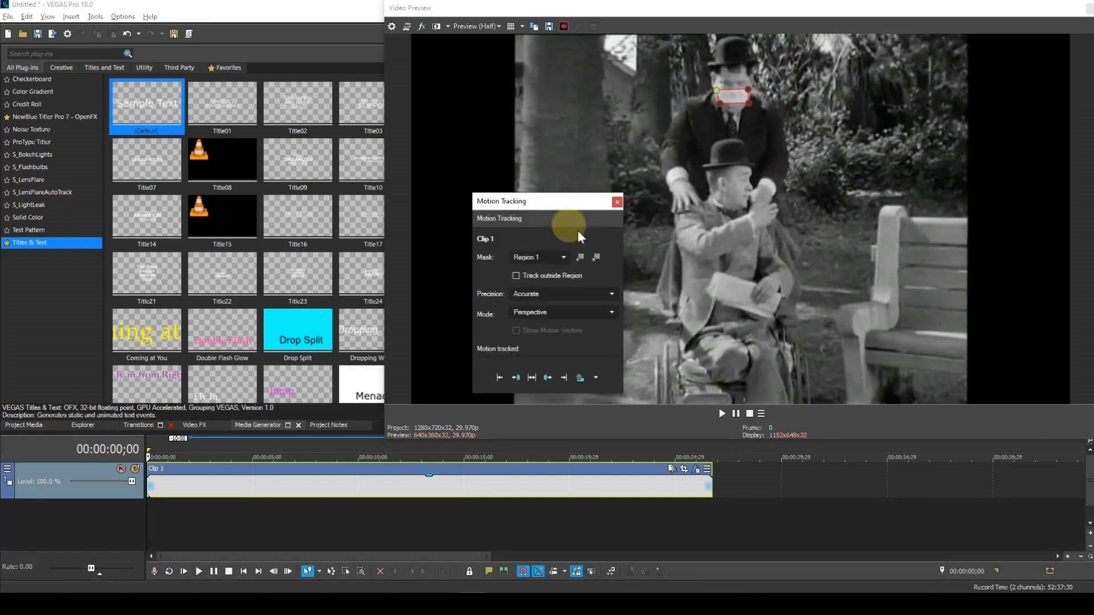
{"action": "left_click", "coordinate": [580, 258]}
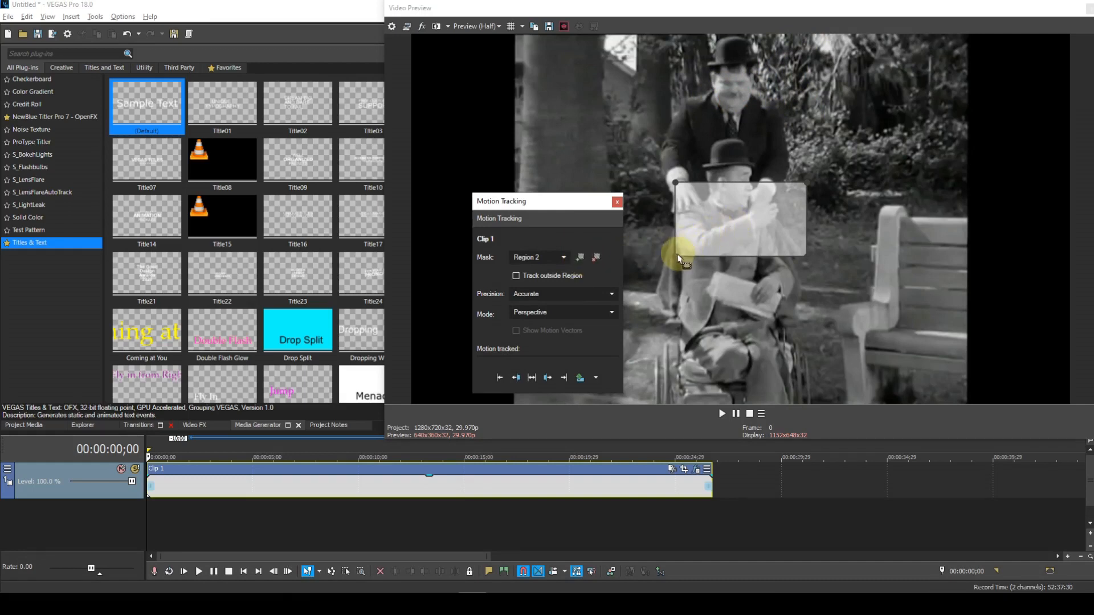
{"action": "left_click_drag", "start_coordinate": [676, 255], "coordinate": [723, 229]}
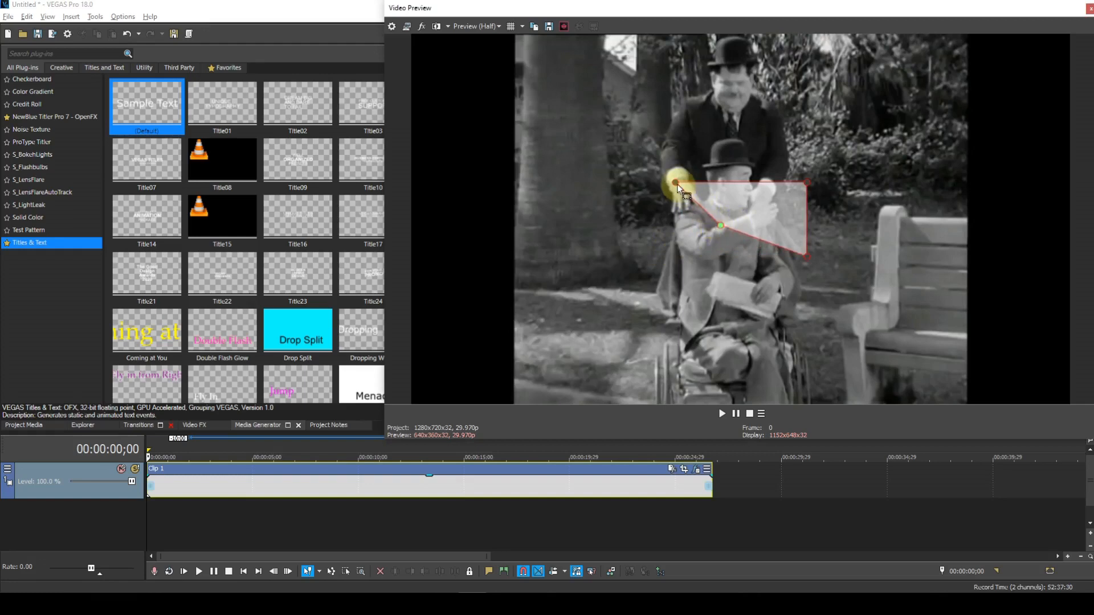
{"action": "left_click_drag", "start_coordinate": [675, 182], "coordinate": [730, 222]}
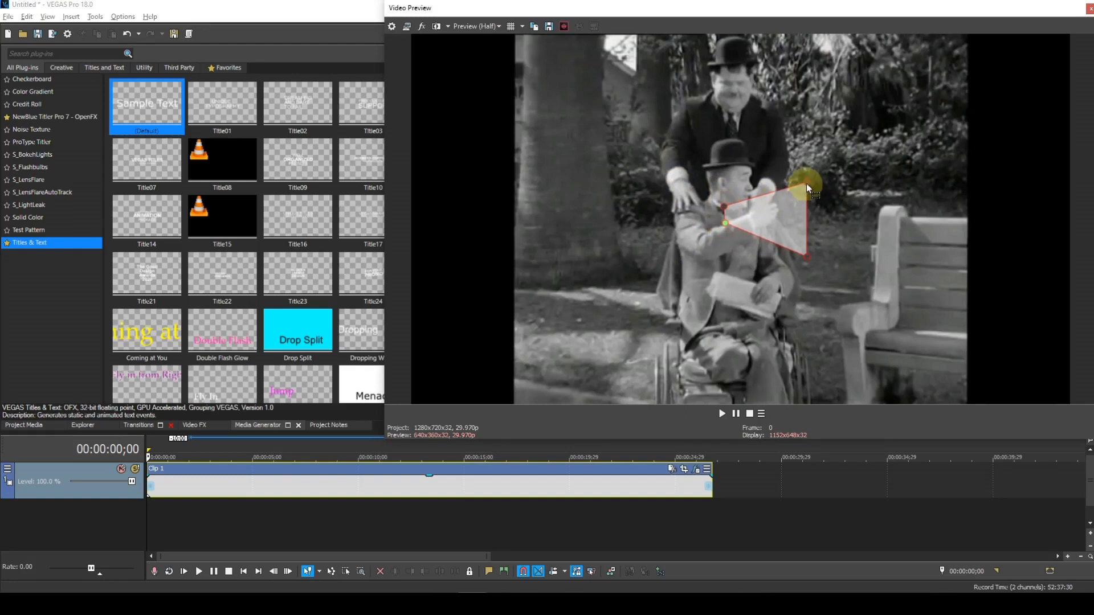
{"action": "left_click_drag", "start_coordinate": [807, 184], "coordinate": [747, 211]}
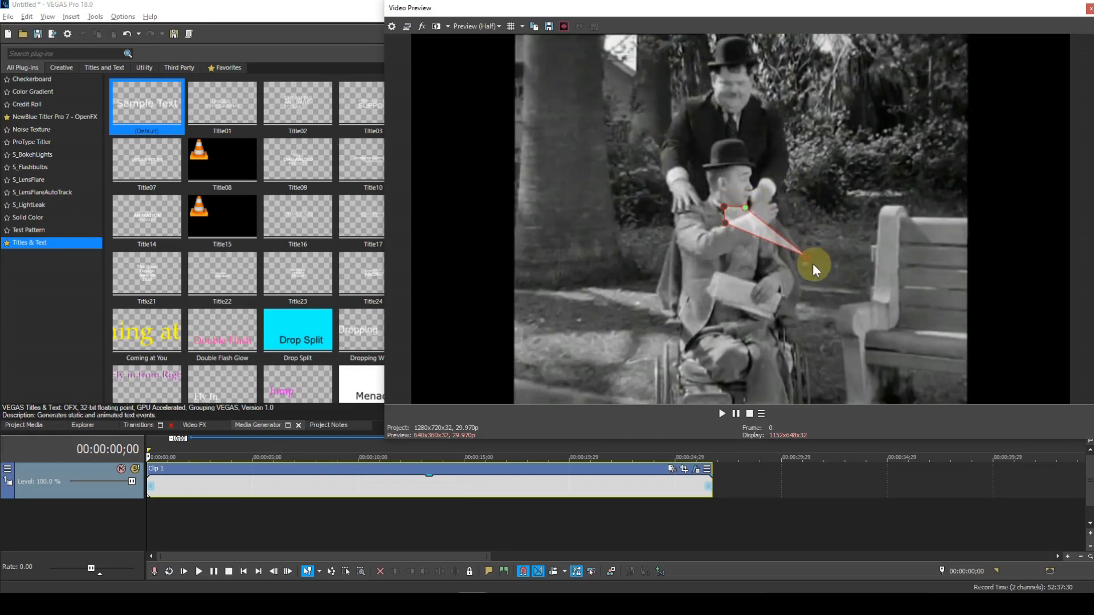
{"action": "left_click_drag", "start_coordinate": [804, 260], "coordinate": [746, 223]}
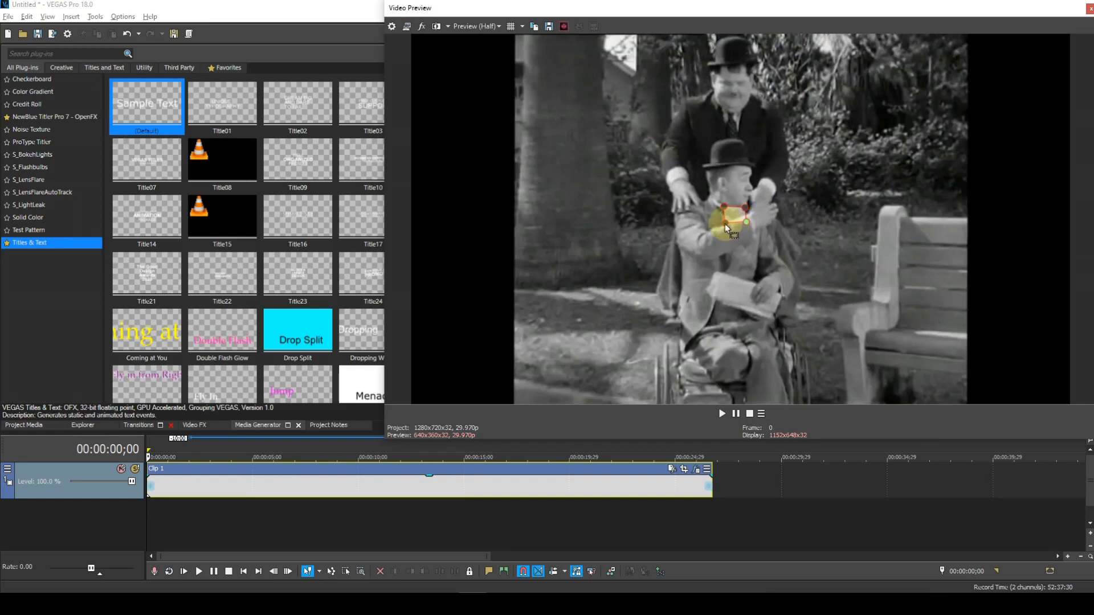
{"action": "left_click", "coordinate": [724, 224]}
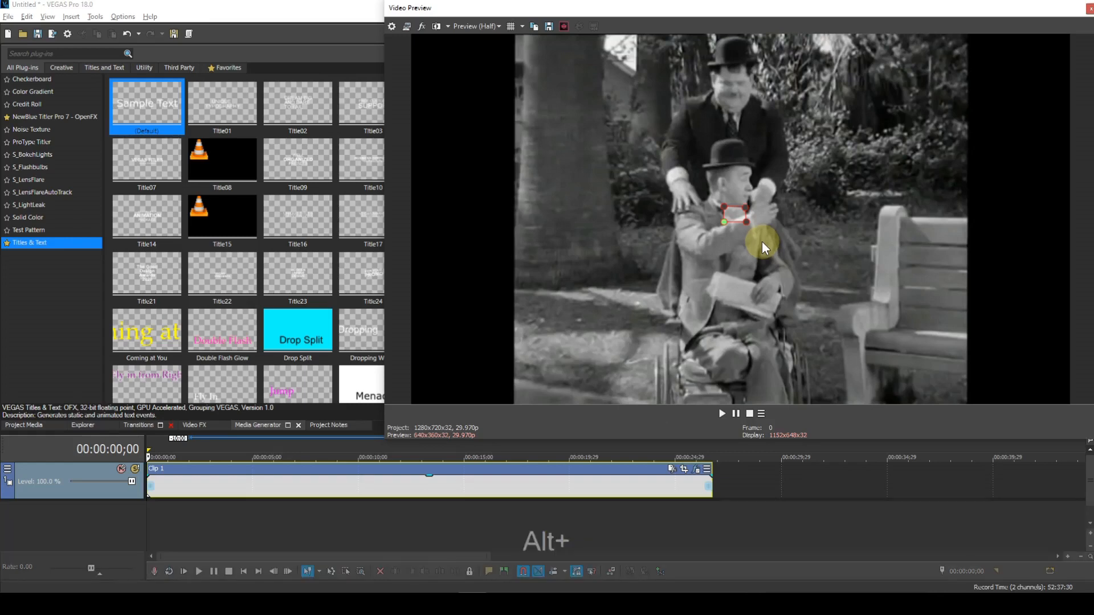
Step: Select mask Region 1, set its tracking mode to Location, and track it forward from the first frame
{"action": "key", "text": "alt+m"}
{"action": "left_click", "coordinate": [565, 255]}
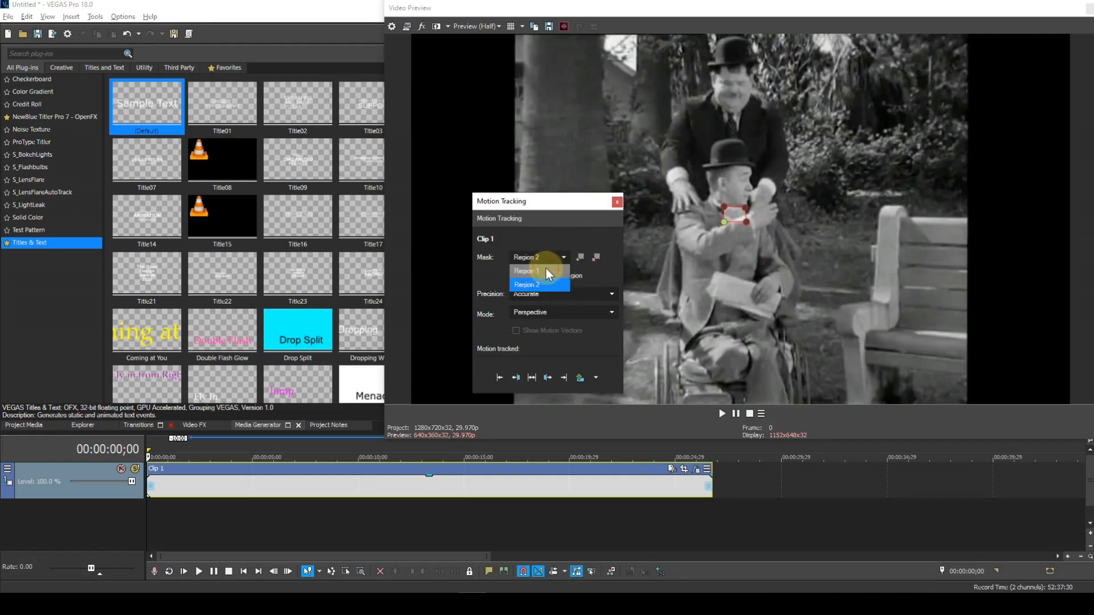
{"action": "left_click", "coordinate": [545, 269]}
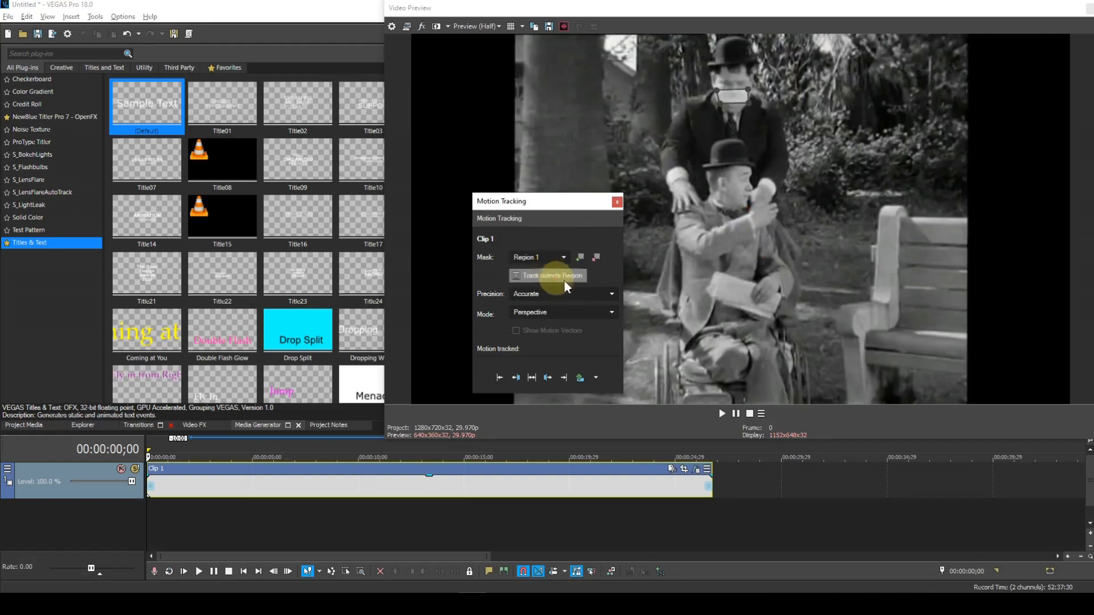
{"action": "left_click", "coordinate": [613, 314]}
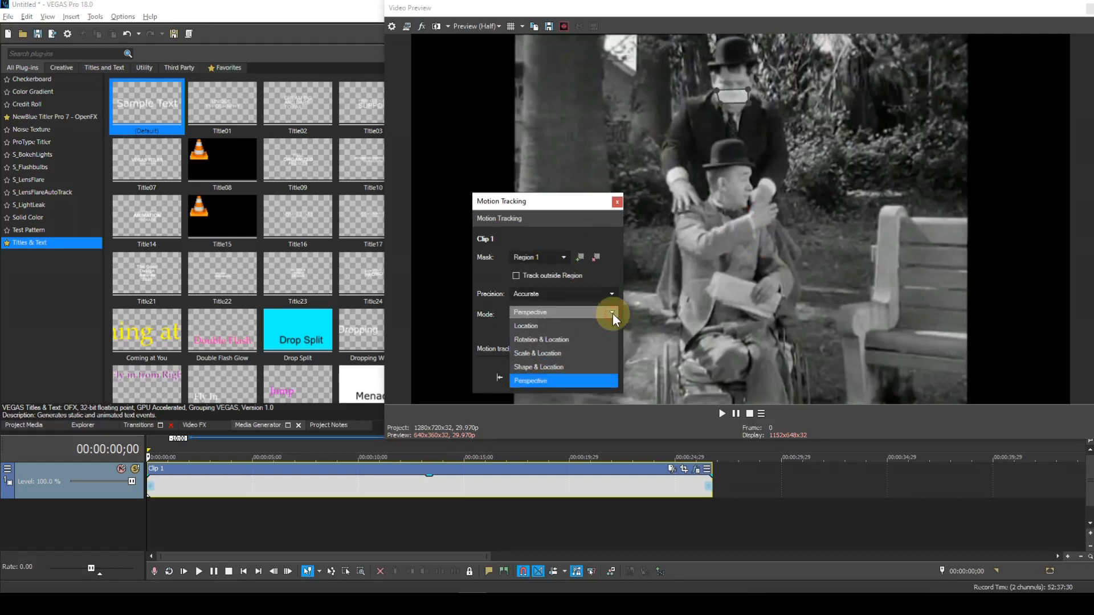
{"action": "left_click", "coordinate": [545, 325]}
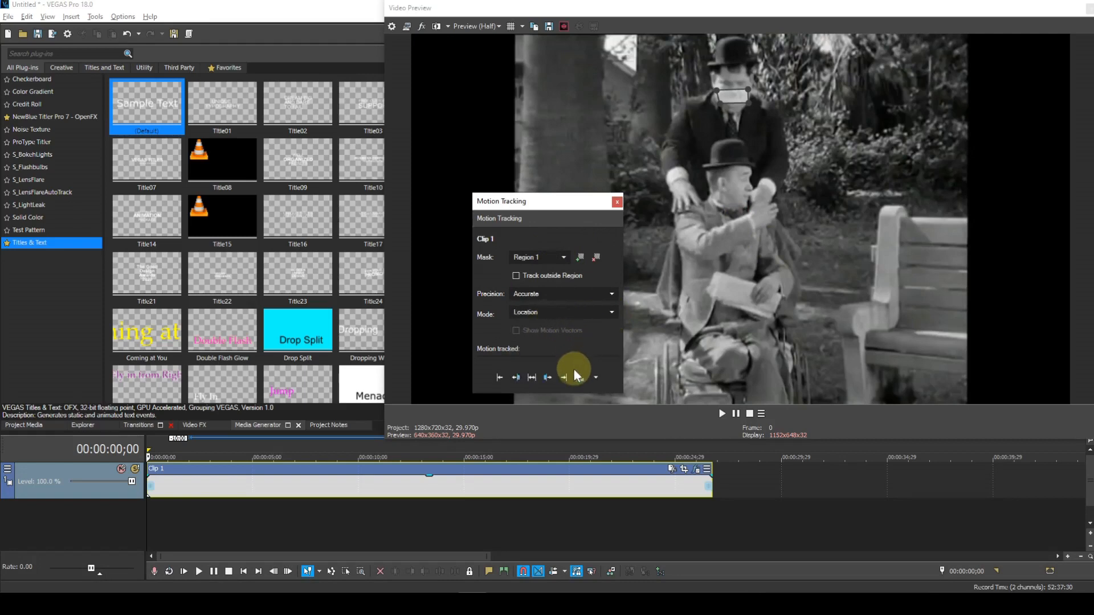
{"action": "left_click", "coordinate": [562, 378]}
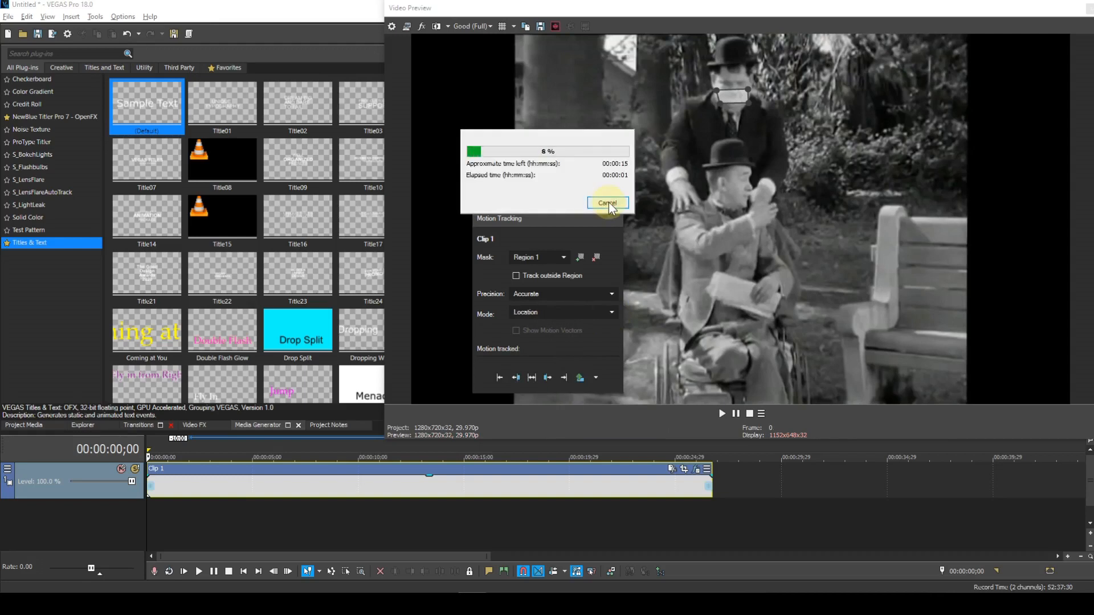
{"action": "left_click", "coordinate": [607, 203]}
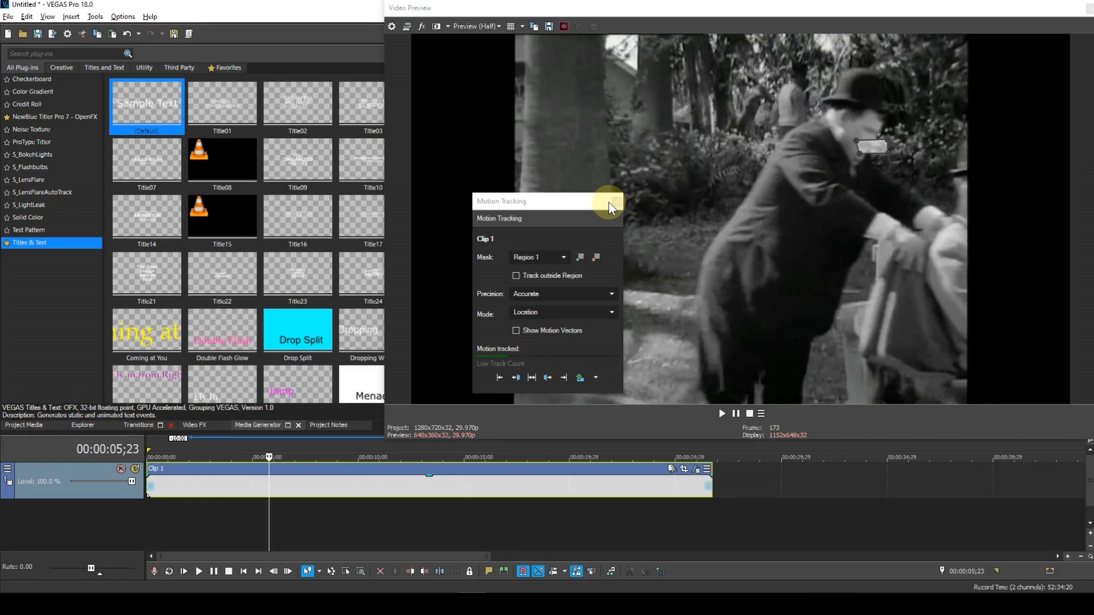
Step: Advance one frame to 00:00:05;24, reposition Region 1 over the standing man's chin, and track it forward through the rest of the clip
{"action": "key", "text": "Right"}
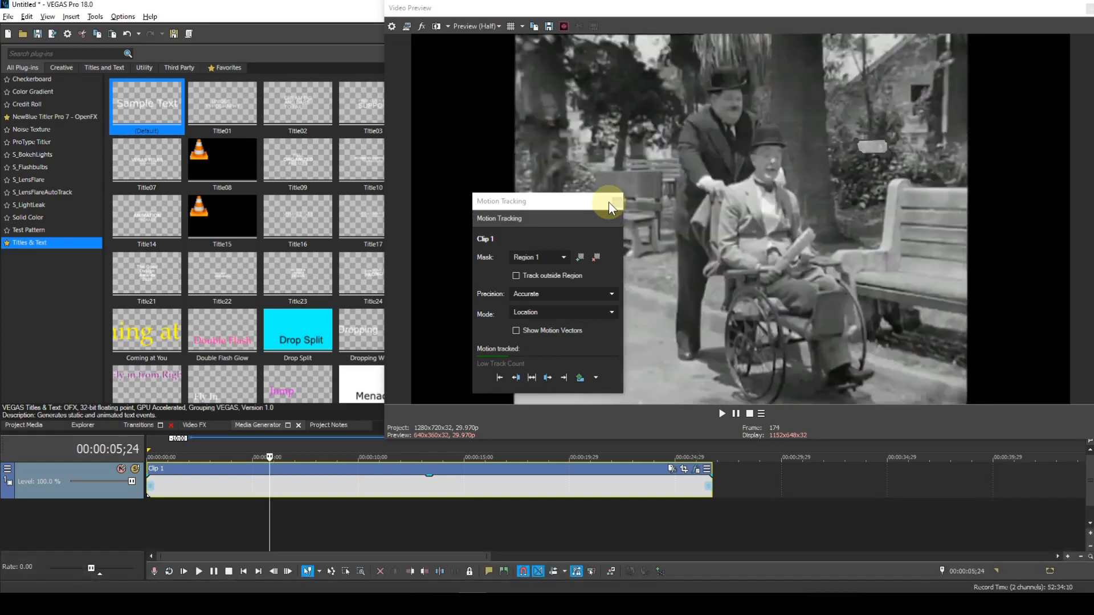
{"action": "left_click_drag", "start_coordinate": [873, 150], "coordinate": [735, 112]}
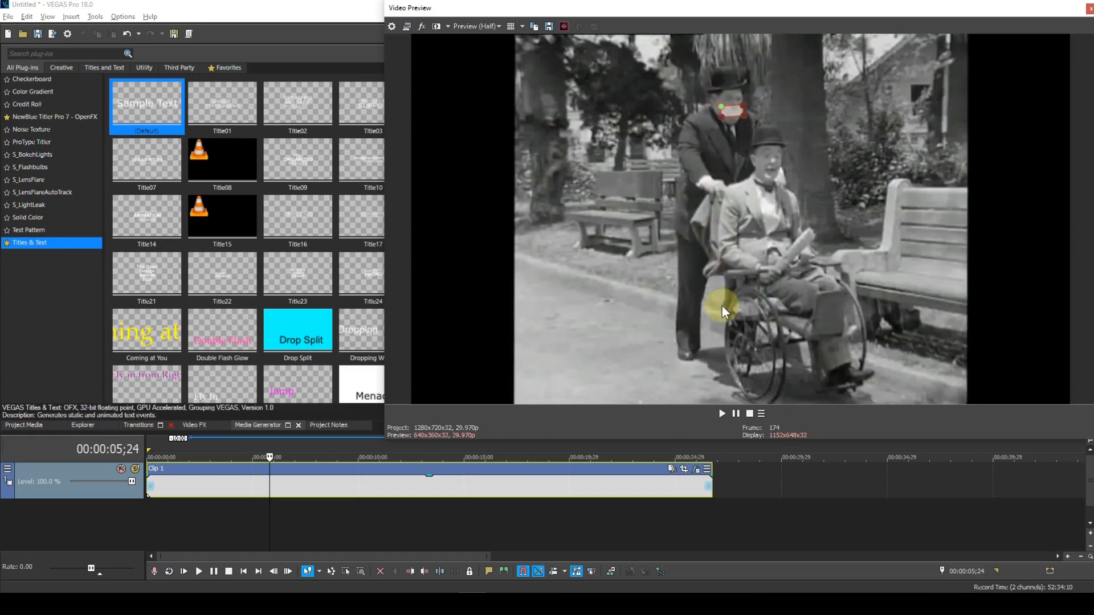
{"action": "key", "text": "alt+m"}
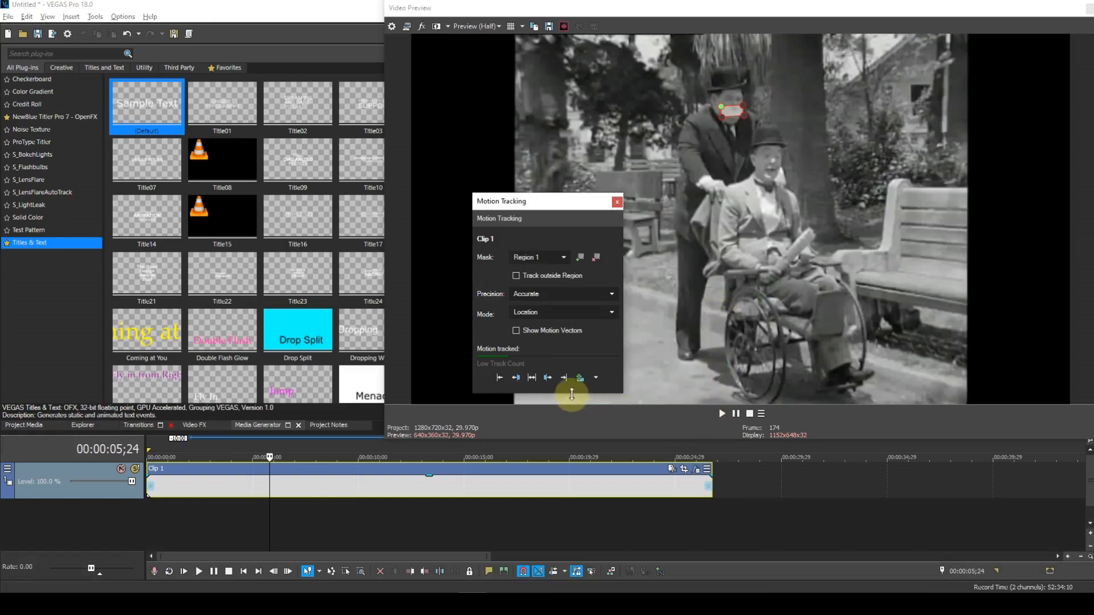
{"action": "left_click", "coordinate": [566, 376]}
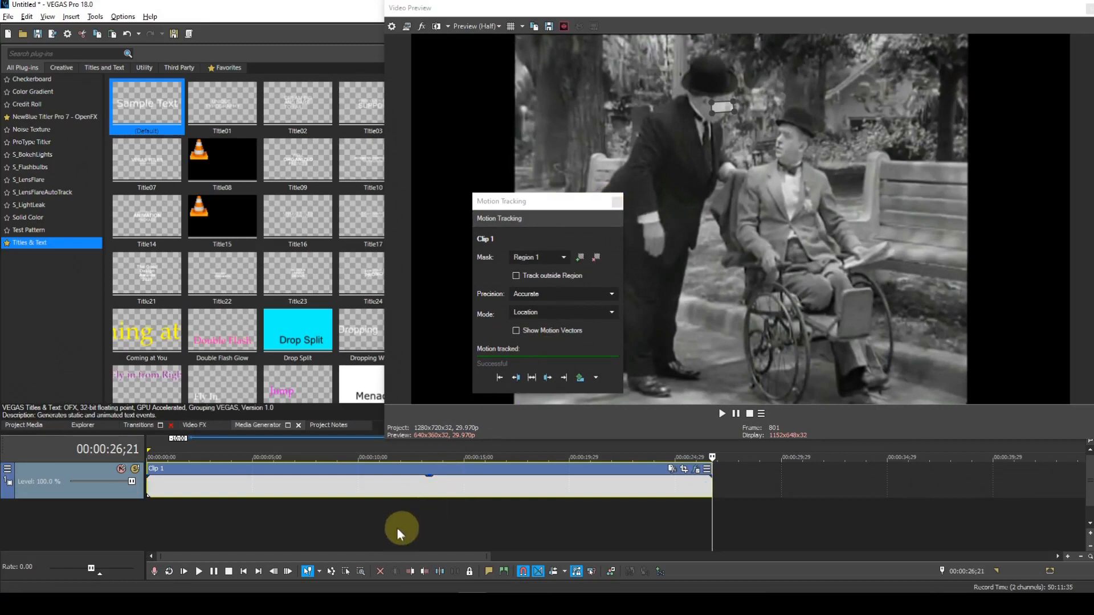
Step: Play Clip 1 from the beginning to check Region 1's tracking, with the Motion Tracking window moved clear of the picture
{"action": "left_click", "coordinate": [242, 571]}
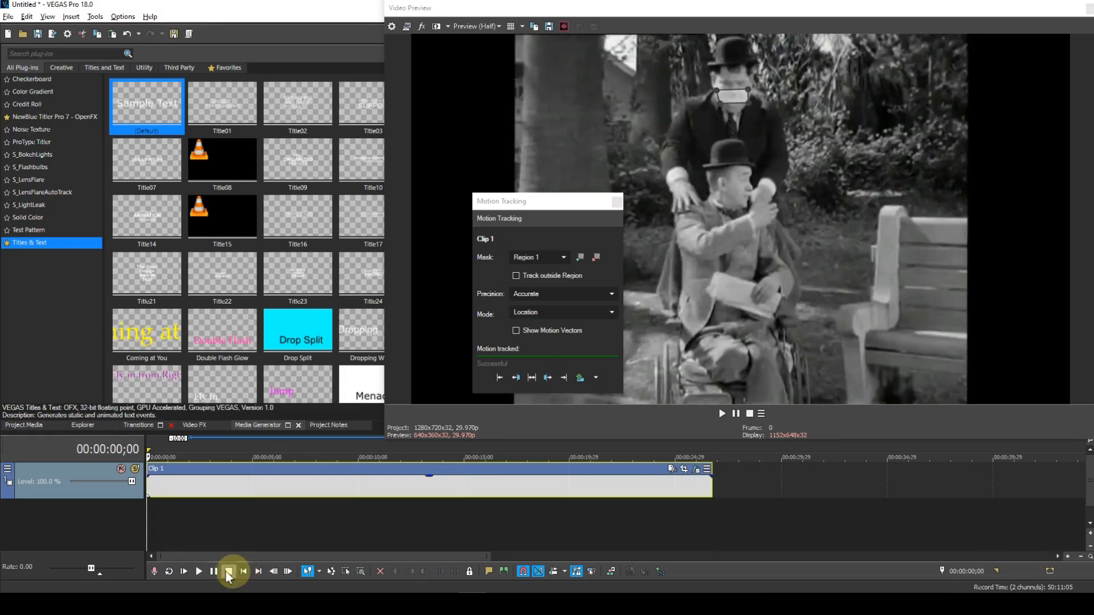
{"action": "left_click", "coordinate": [195, 571]}
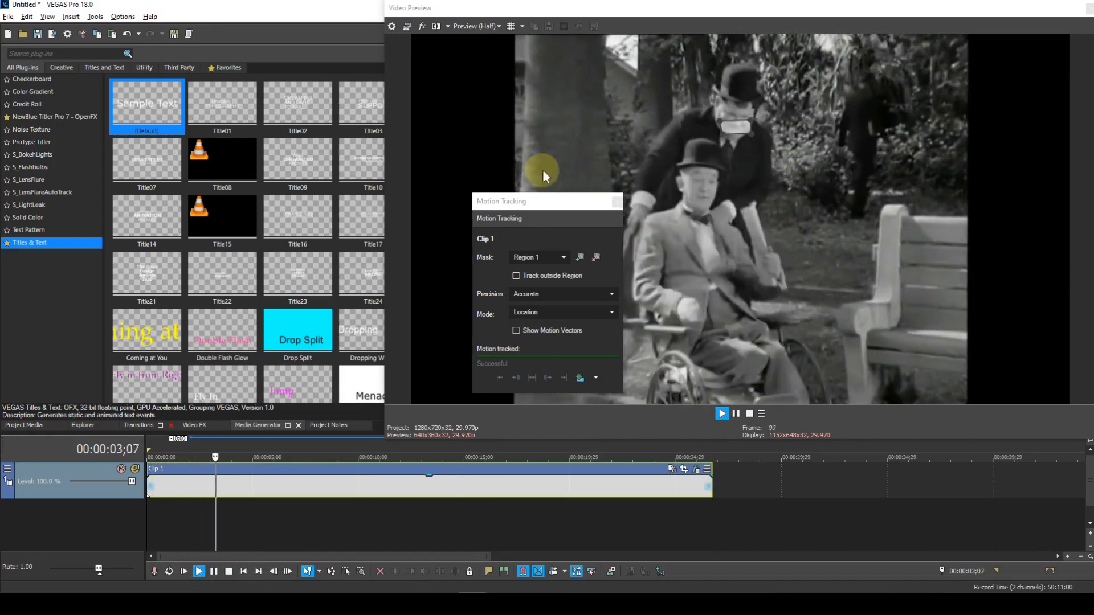
{"action": "left_click_drag", "start_coordinate": [540, 193], "coordinate": [354, 166]}
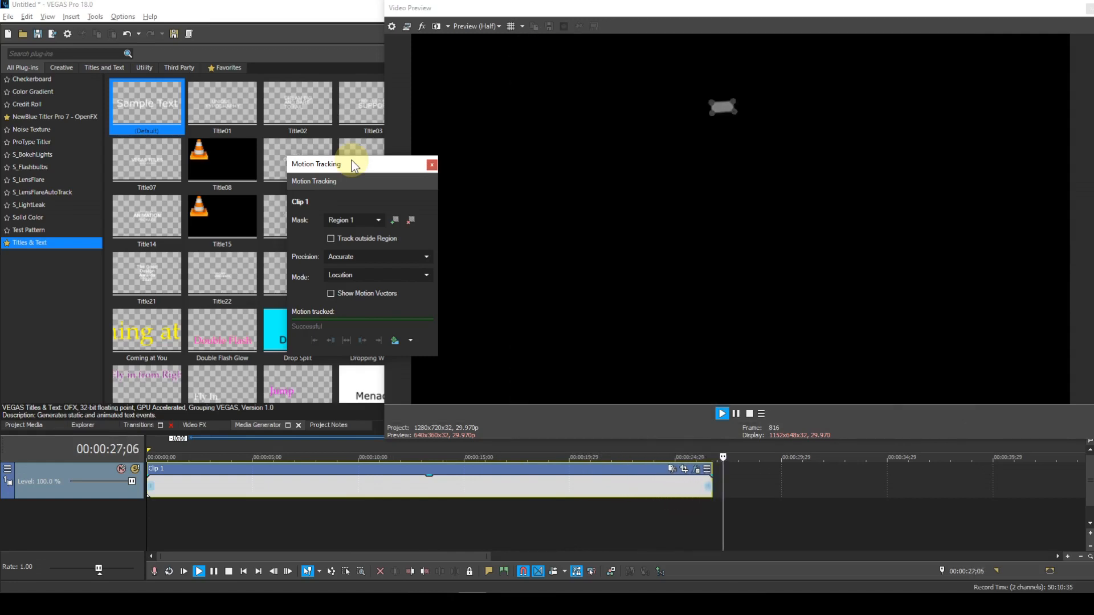
{"action": "key", "text": "space"}
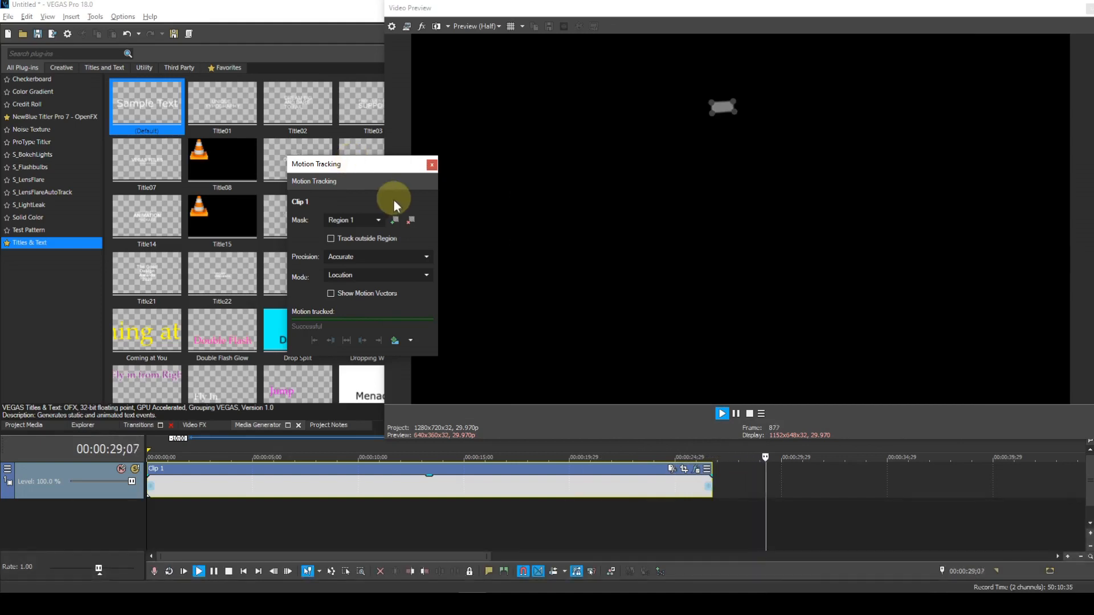
{"action": "left_click", "coordinate": [524, 531]}
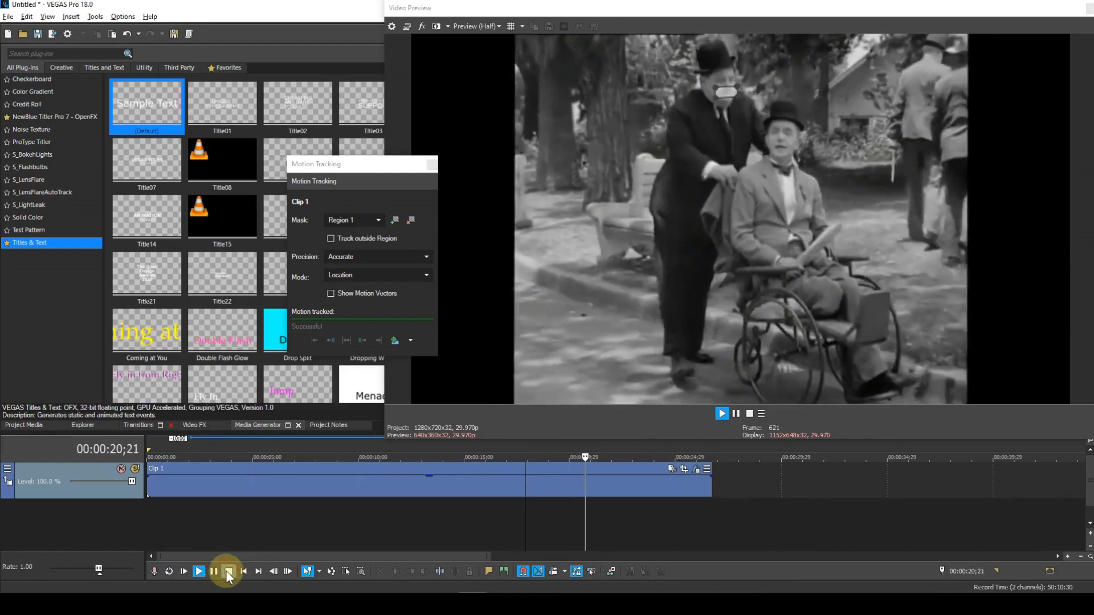
Step: Stop playback, return to the first frame, switch to mask Region 2, set its mode to Location, and track it forward
{"action": "left_click", "coordinate": [231, 571]}
{"action": "left_click", "coordinate": [242, 571]}
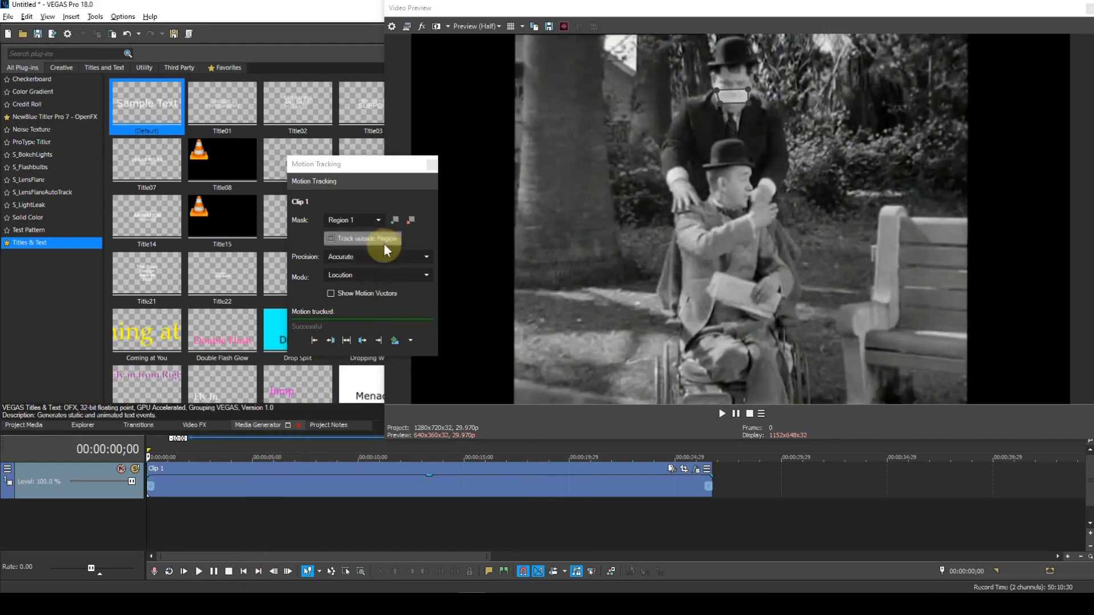
{"action": "left_click", "coordinate": [378, 222]}
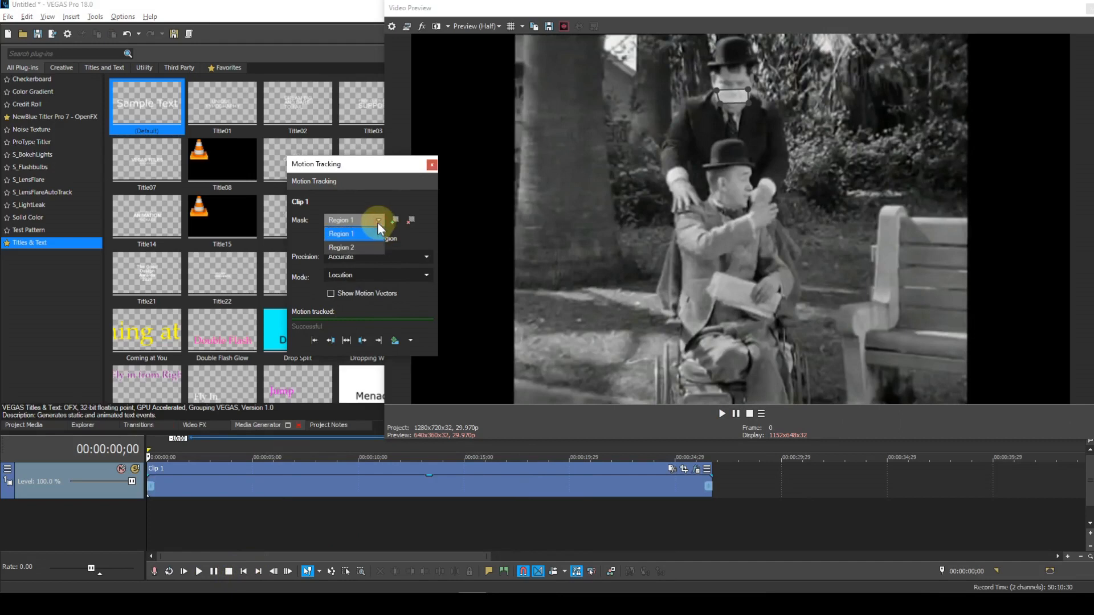
{"action": "left_click", "coordinate": [353, 248]}
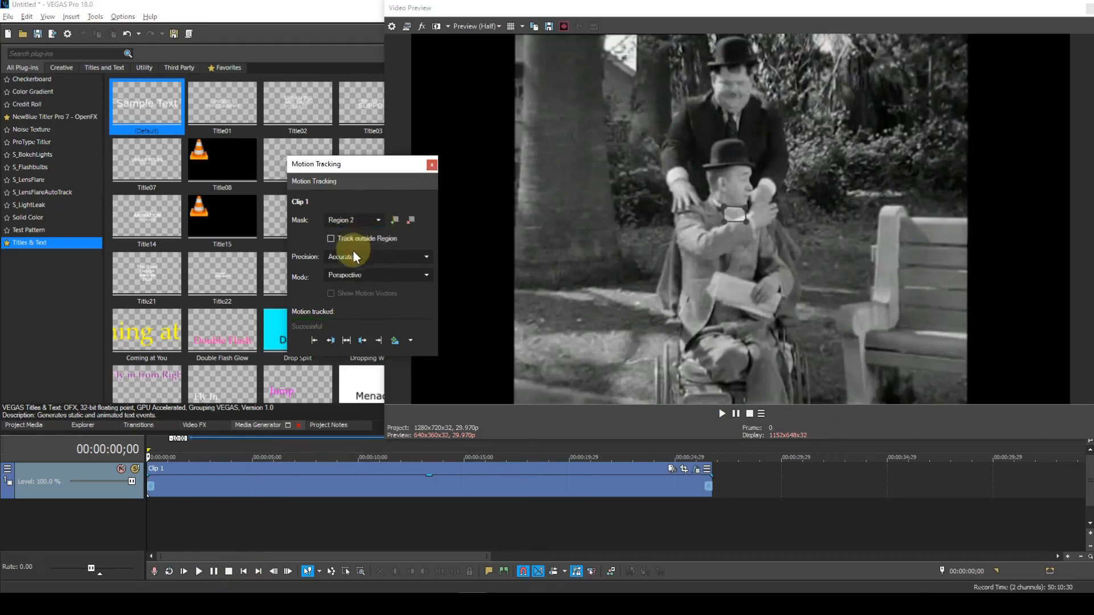
{"action": "left_click", "coordinate": [426, 277]}
{"action": "left_click", "coordinate": [347, 288]}
{"action": "left_click", "coordinate": [379, 342]}
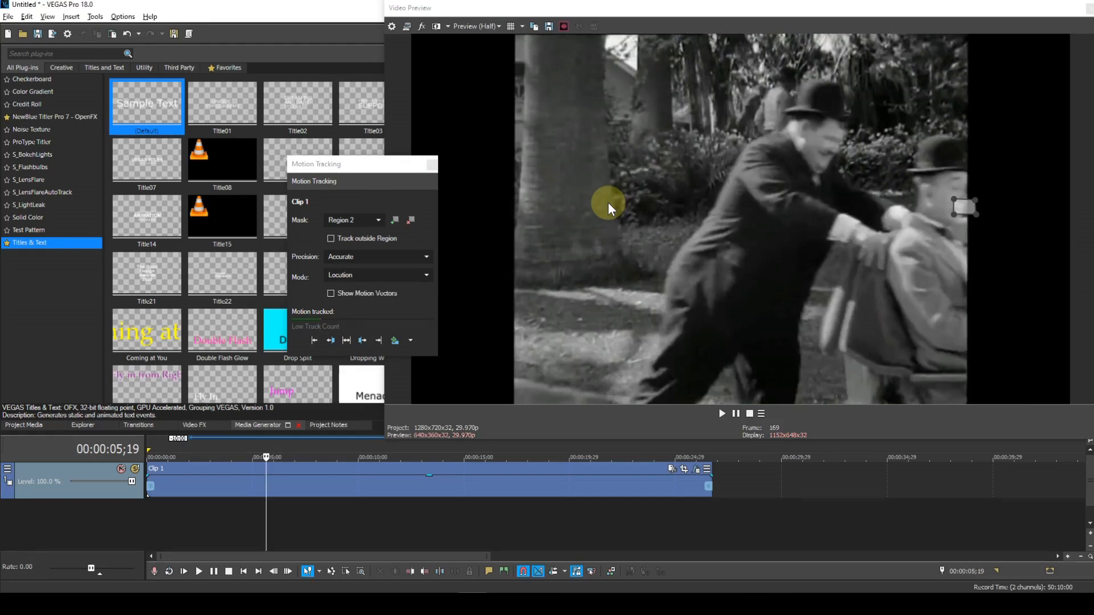
Step: Shift Region 2 toward and past the picture's edge at 00:00:05;20 and 00:00:05;21 to follow the seated man out of shot
{"action": "key", "text": "Right"}
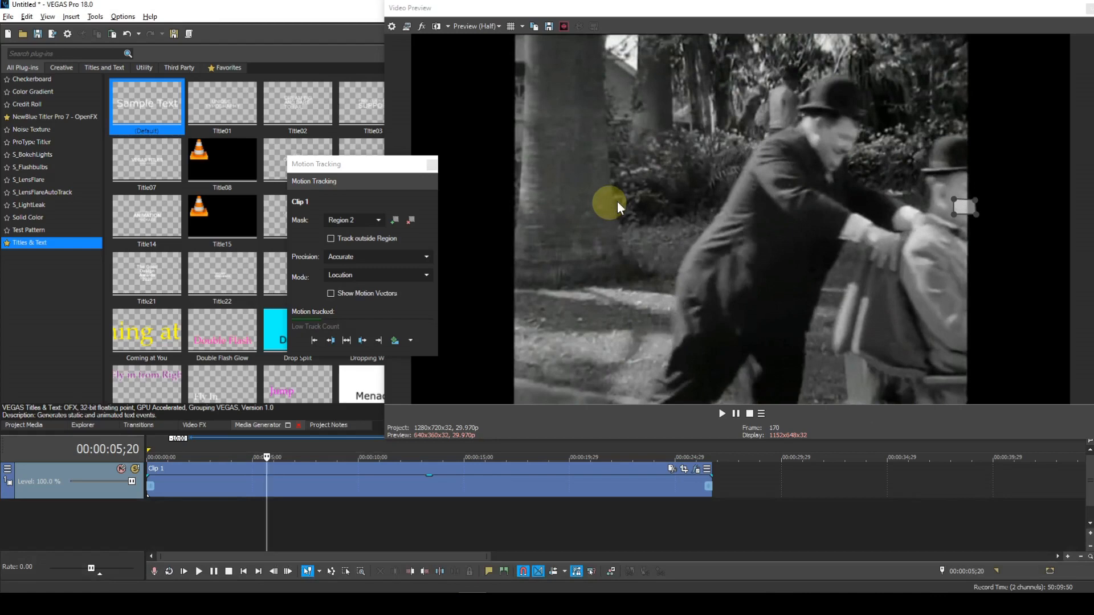
{"action": "left_click", "coordinate": [962, 207]}
{"action": "left_click_drag", "start_coordinate": [962, 207], "coordinate": [970, 207]}
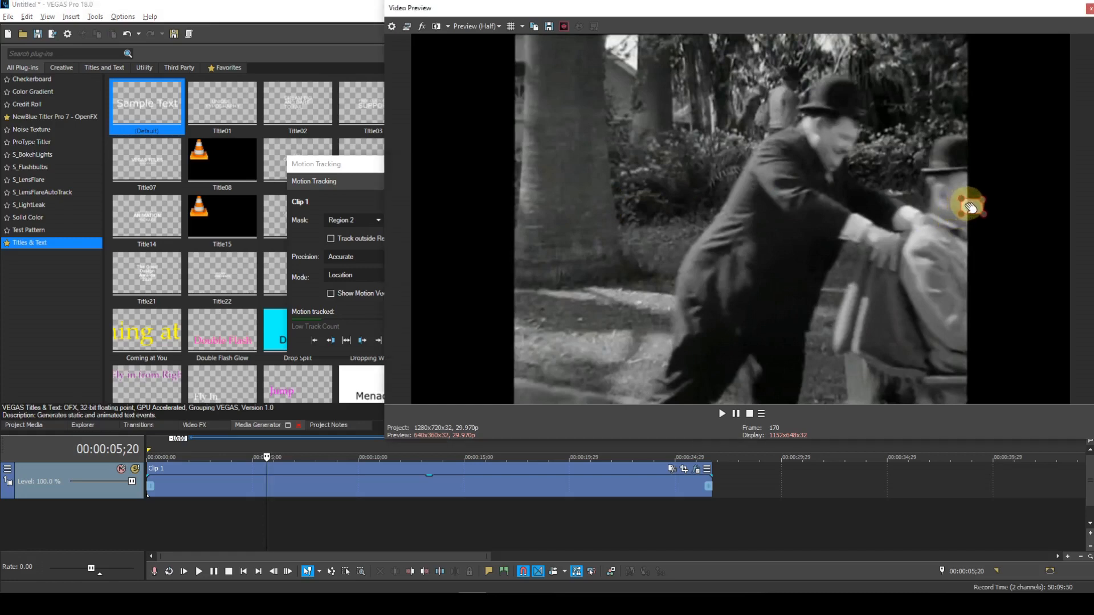
{"action": "key", "text": "Right"}
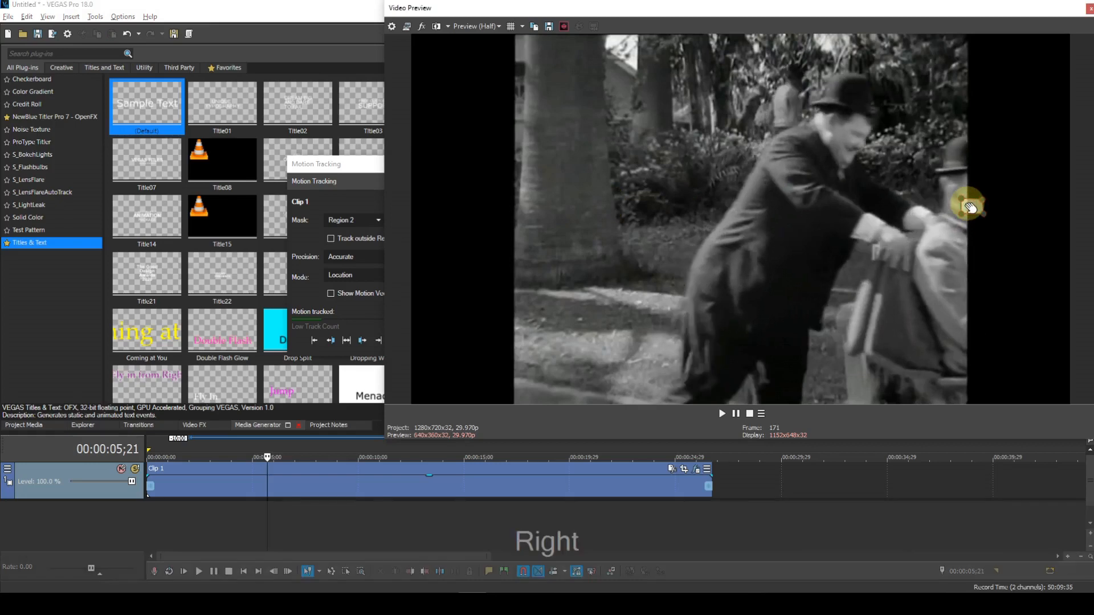
{"action": "left_click_drag", "start_coordinate": [970, 209], "coordinate": [987, 209]}
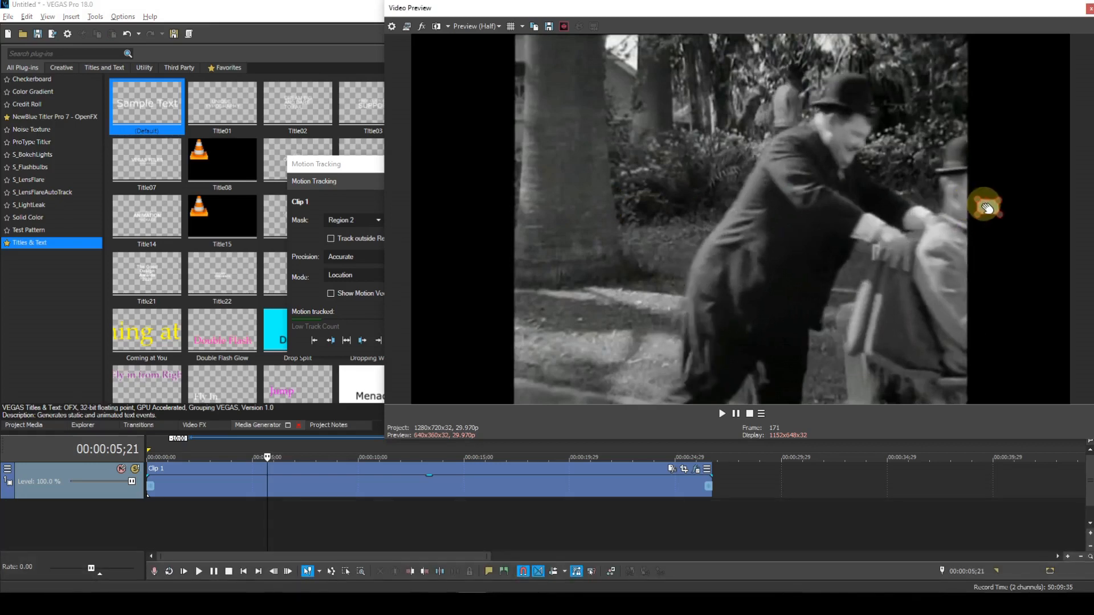
Step: Advance to 00:00:05;24, reposition Region 2 over the seated man's collar, and track it forward to the end of Clip 1
{"action": "key", "text": "Right"}
{"action": "key", "text": "Right"}
{"action": "key", "text": "Right"}
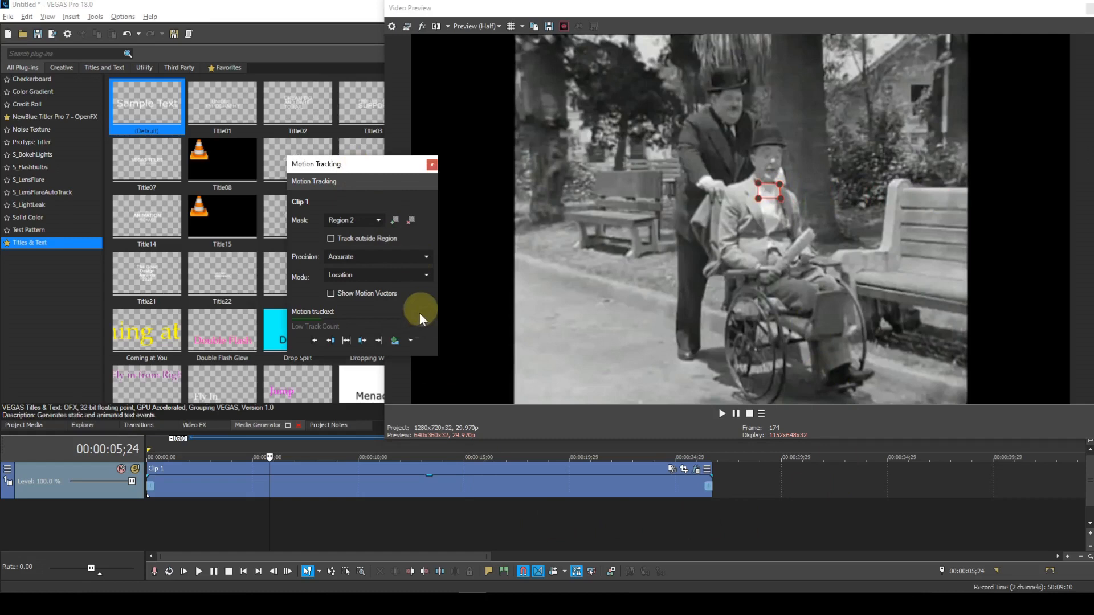
{"action": "left_click", "coordinate": [378, 341]}
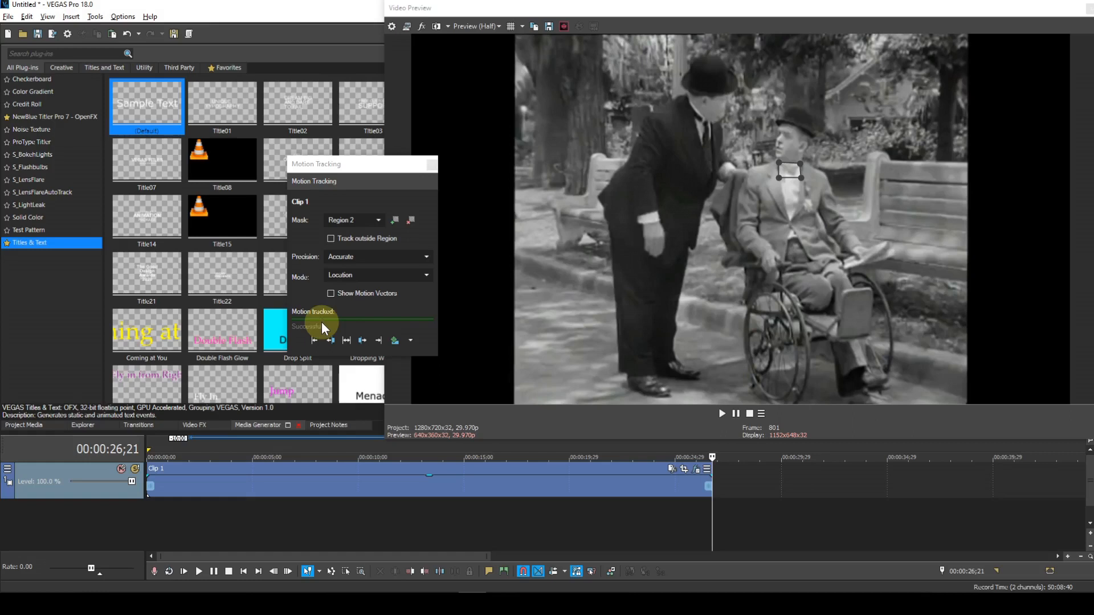
Step: Play Clip 1 from the beginning to check Region 2's tracking of the seated man, and stop playback
{"action": "left_click", "coordinate": [242, 572]}
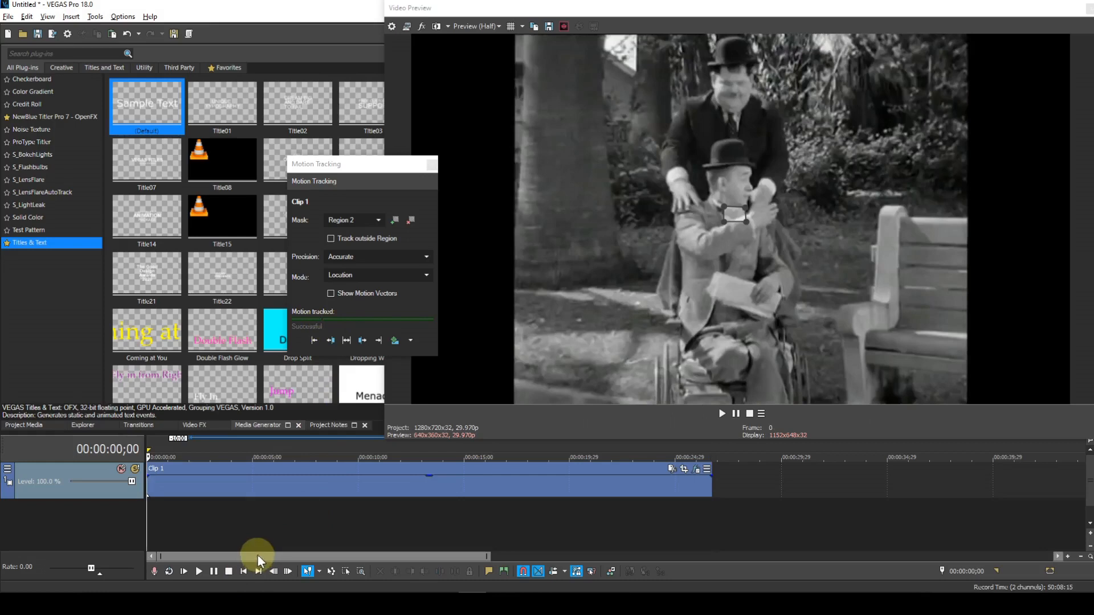
{"action": "left_click", "coordinate": [197, 572]}
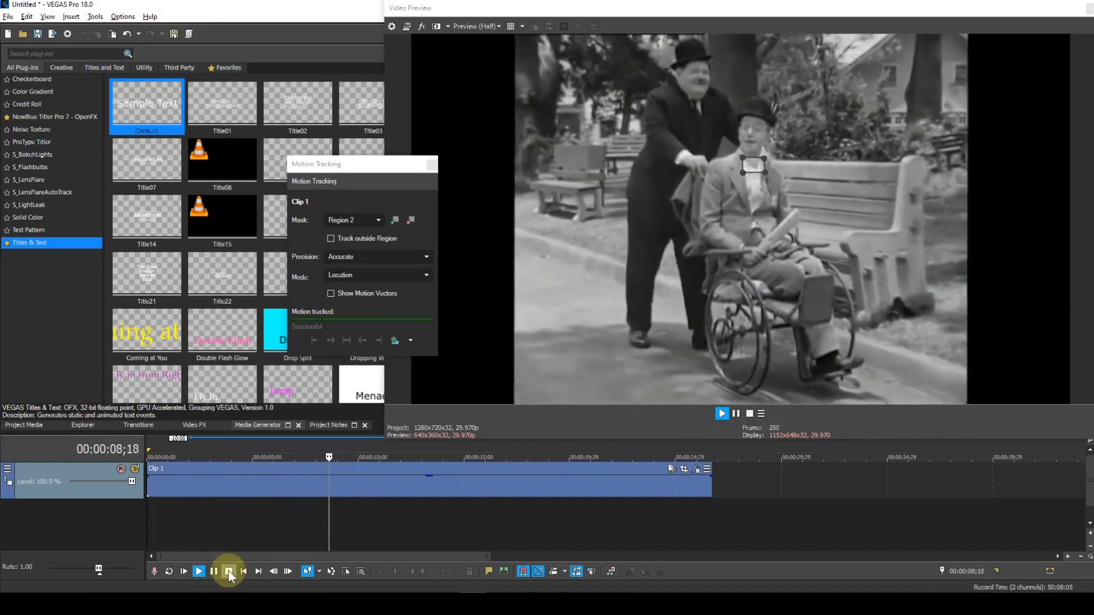
{"action": "left_click", "coordinate": [230, 572]}
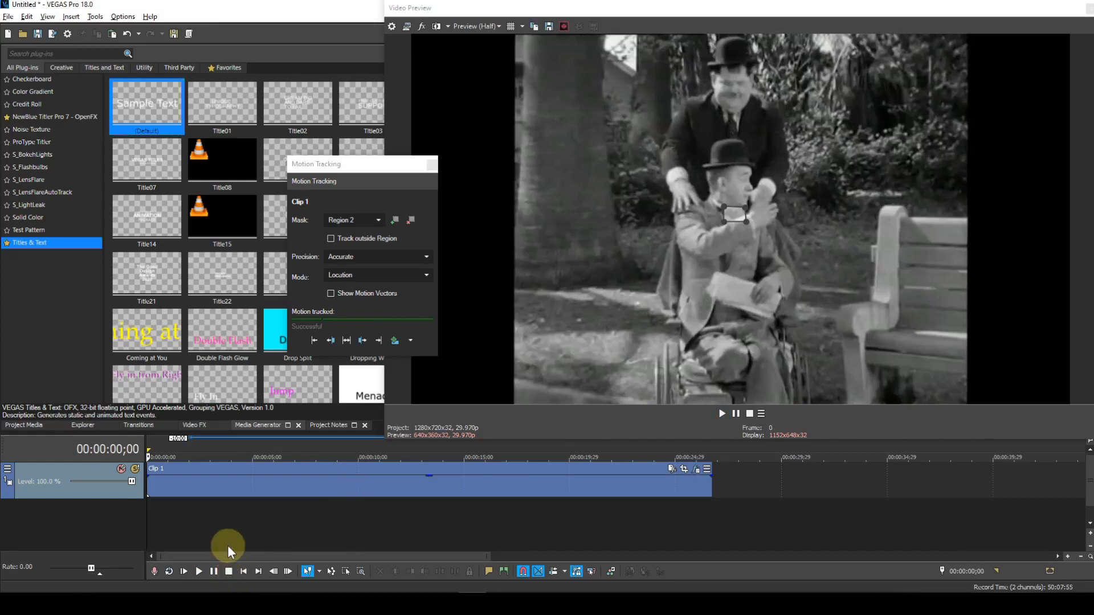
Step: Step frame by frame from the start to 00:00:02;07, examining whether Region 2 stays on the seated man's collar
{"action": "key", "text": "Right"}
{"action": "key", "text": "Right"}
{"action": "key", "text": "Right"}
{"action": "key", "text": "Right"}
{"action": "key", "text": "Right"}
{"action": "key", "text": "Right"}
{"action": "key", "text": "Right"}
{"action": "key", "text": "Right"}
{"action": "key", "text": "Right"}
{"action": "key", "text": "Right"}
{"action": "key", "text": "Right"}
{"action": "key", "text": "Right"}
{"action": "key", "text": "Right"}
{"action": "key", "text": "Right"}
{"action": "key", "text": "Right"}
{"action": "key", "text": "Right"}
{"action": "key", "text": "Right"}
{"action": "key", "text": "Right"}
{"action": "key", "text": "Right"}
{"action": "key", "text": "Right"}
{"action": "key", "text": "Right"}
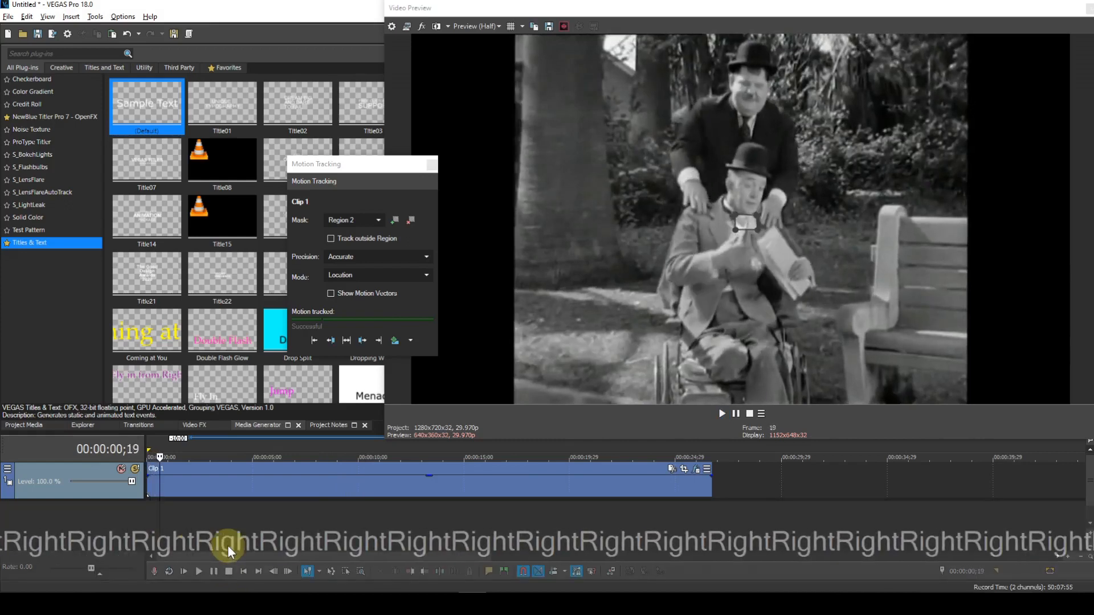
{"action": "key", "text": "Right"}
{"action": "key", "text": "Right"}
{"action": "key", "text": "Right"}
{"action": "key", "text": "Right"}
{"action": "key", "text": "Right"}
{"action": "key", "text": "Right"}
{"action": "key", "text": "Right"}
{"action": "key", "text": "Right"}
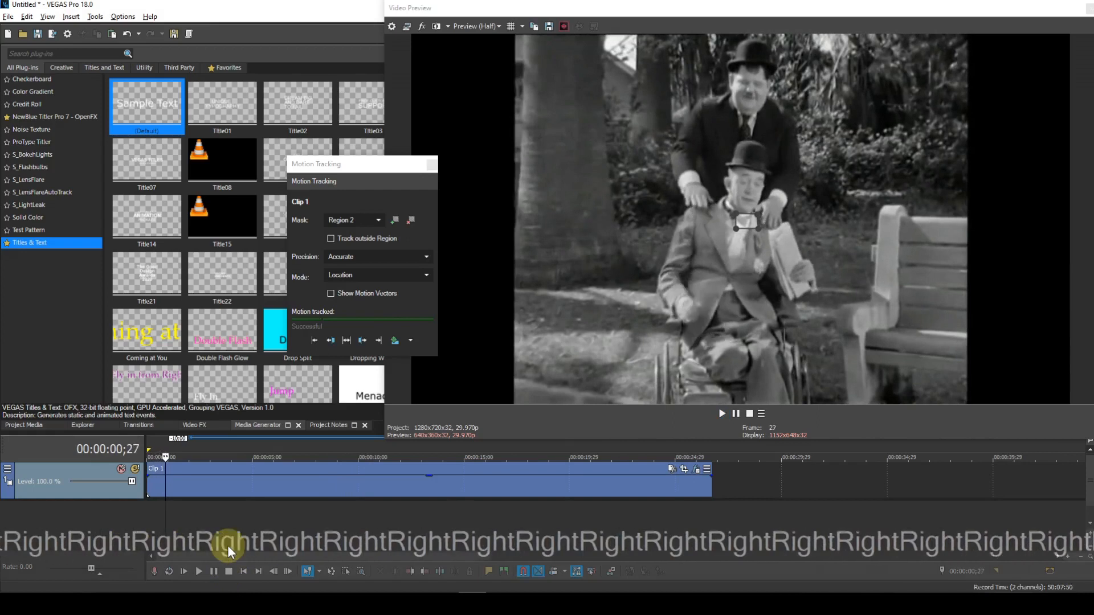
{"action": "key", "text": "Right"}
{"action": "key", "text": "Right"}
{"action": "key", "text": "Right"}
{"action": "key", "text": "Right"}
{"action": "key", "text": "Right"}
{"action": "key", "text": "Right"}
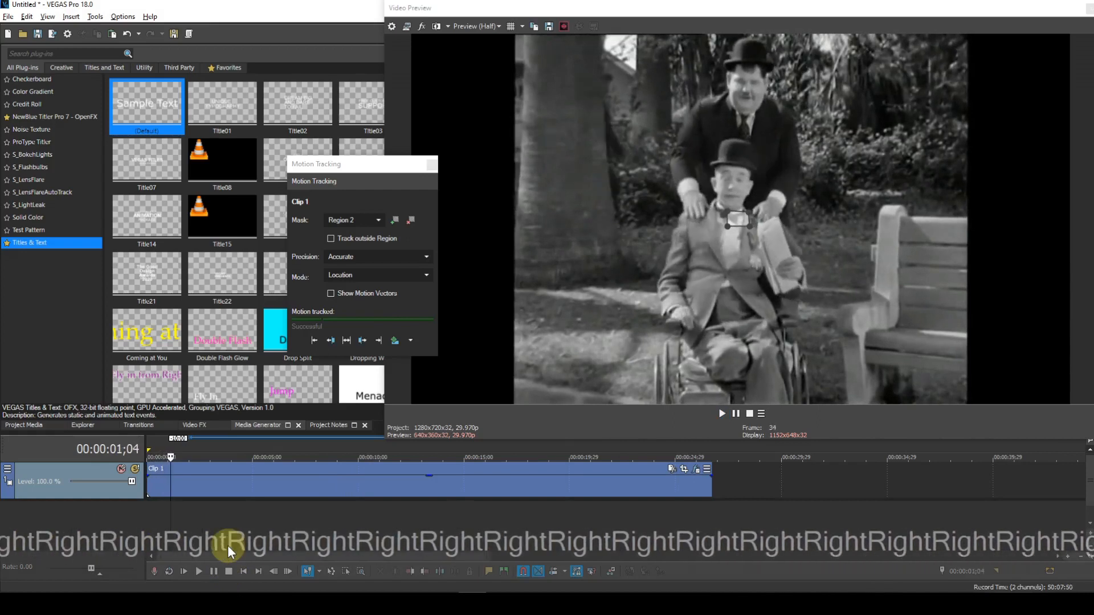
{"action": "key", "text": "Right"}
{"action": "key", "text": "Right"}
{"action": "key", "text": "Right"}
{"action": "key", "text": "Right"}
{"action": "key", "text": "Right"}
{"action": "key", "text": "Right"}
{"action": "key", "text": "Right"}
{"action": "key", "text": "Right"}
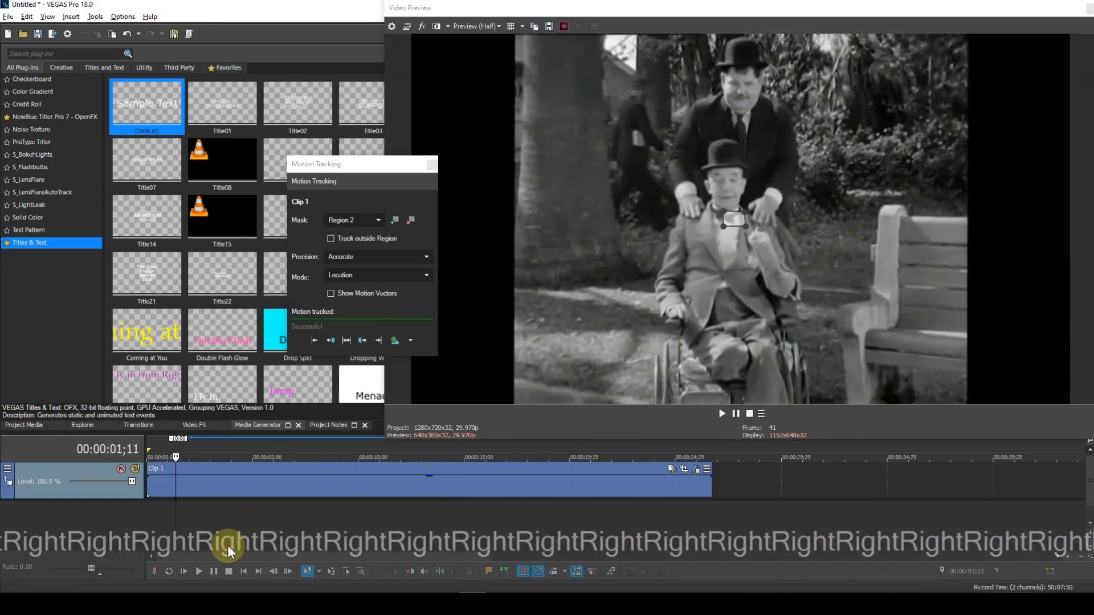
{"action": "key", "text": "Right"}
{"action": "key", "text": "Right"}
{"action": "key", "text": "Right"}
{"action": "key", "text": "Right"}
{"action": "key", "text": "Right"}
{"action": "key", "text": "Right"}
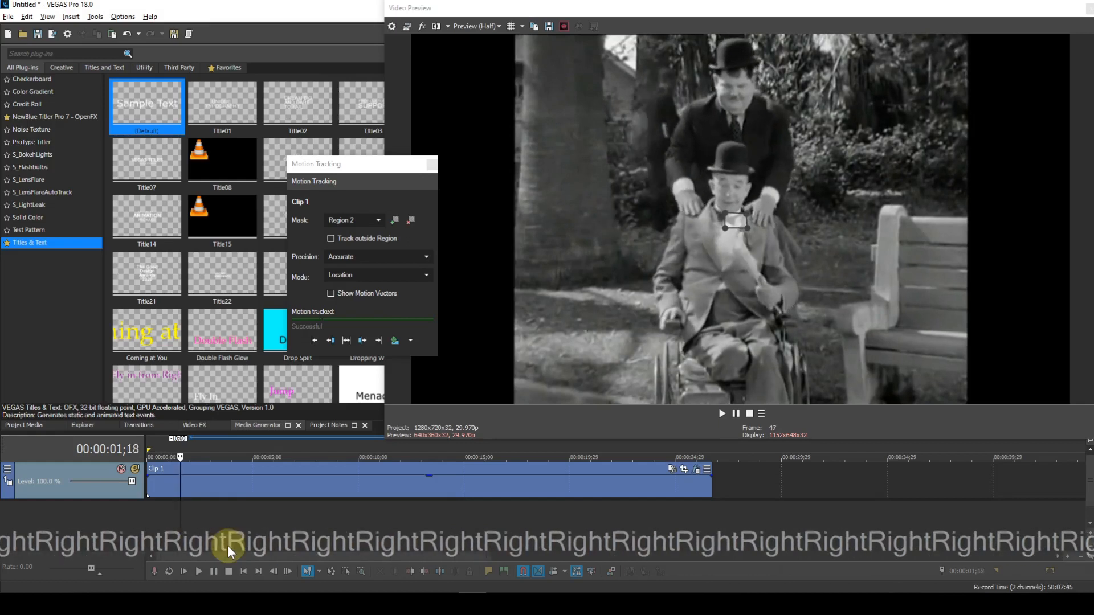
{"action": "key", "text": "Right"}
{"action": "key", "text": "Right"}
{"action": "key", "text": "Right"}
{"action": "key", "text": "Right"}
{"action": "key", "text": "Right"}
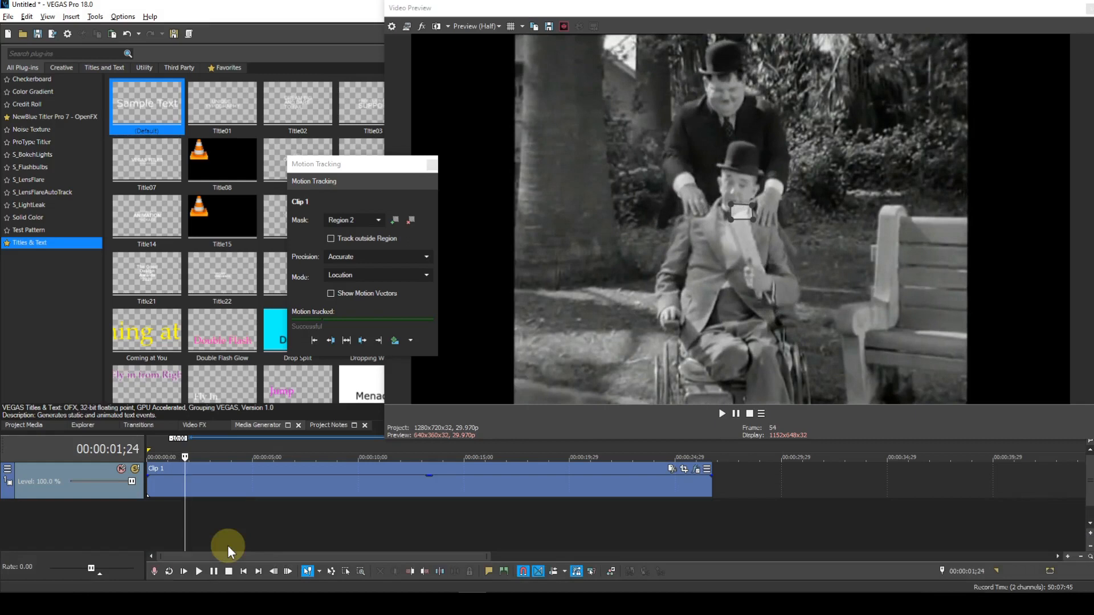
{"action": "key", "text": "Right"}
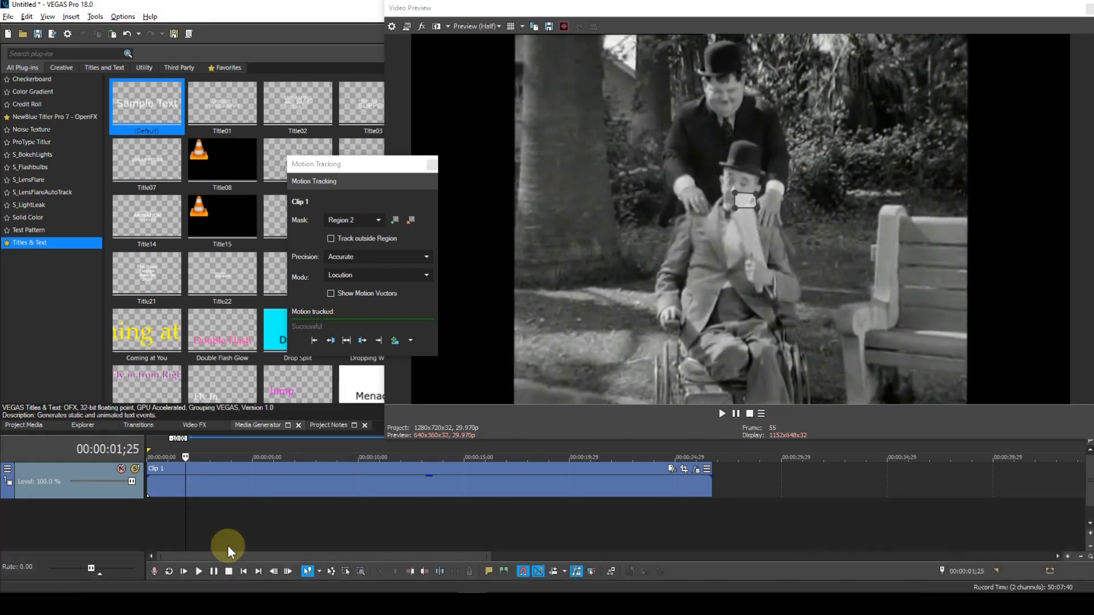
{"action": "key", "text": "Right"}
{"action": "key", "text": "Right"}
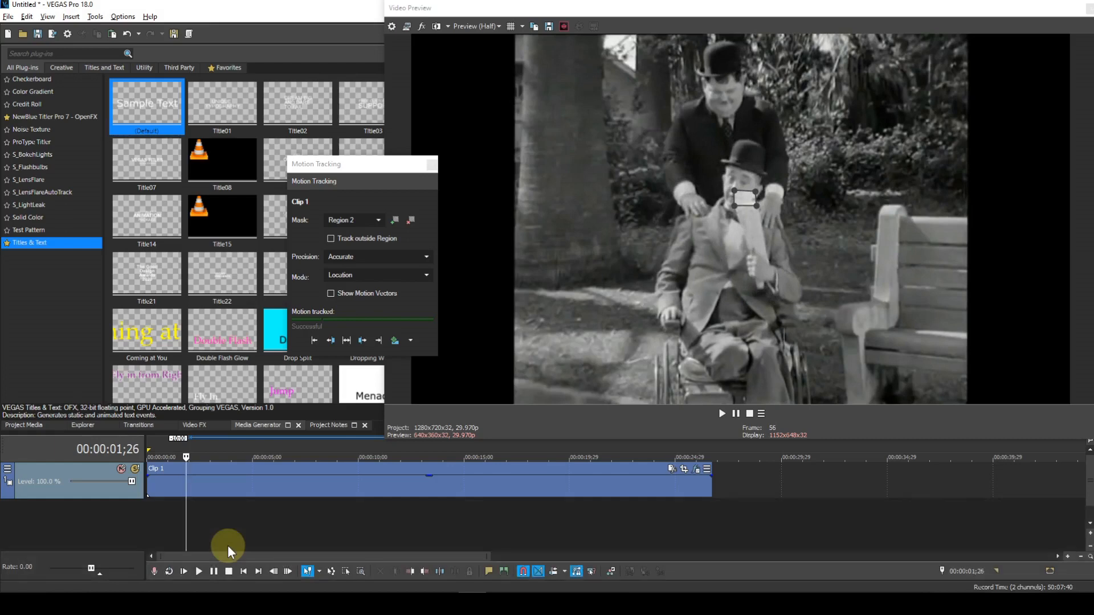
{"action": "key", "text": "Right"}
{"action": "key", "text": "Right"}
{"action": "key", "text": "Right"}
{"action": "key", "text": "Right"}
{"action": "key", "text": "Right"}
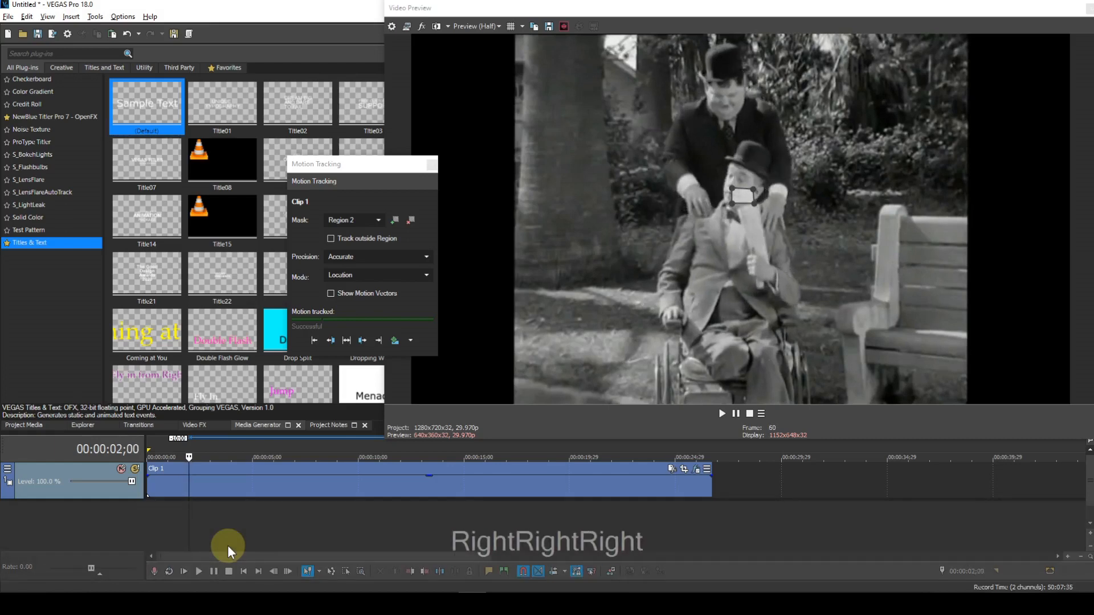
{"action": "key", "text": "Right"}
{"action": "key", "text": "Right"}
{"action": "key", "text": "Right"}
{"action": "key", "text": "Right"}
{"action": "key", "text": "Right"}
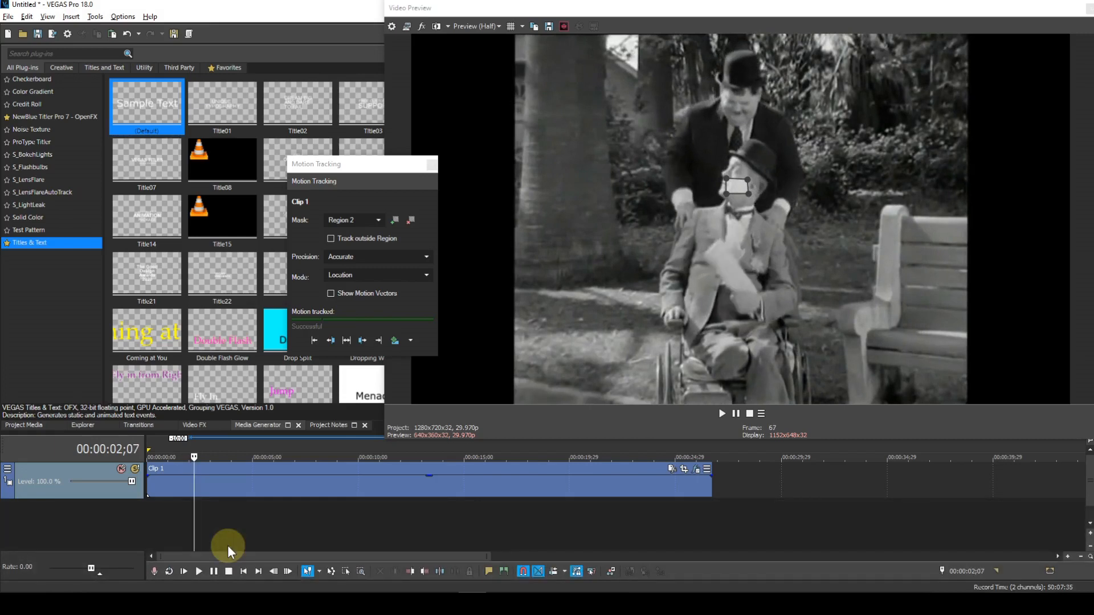
Step: Step back and forth around 00:00:01;24 to find where Region 2 leaves the collar, stopping at 00:00:01;23
{"action": "key", "text": "Left"}
{"action": "key", "text": "Left"}
{"action": "key", "text": "Left"}
{"action": "key", "text": "Left"}
{"action": "key", "text": "Left"}
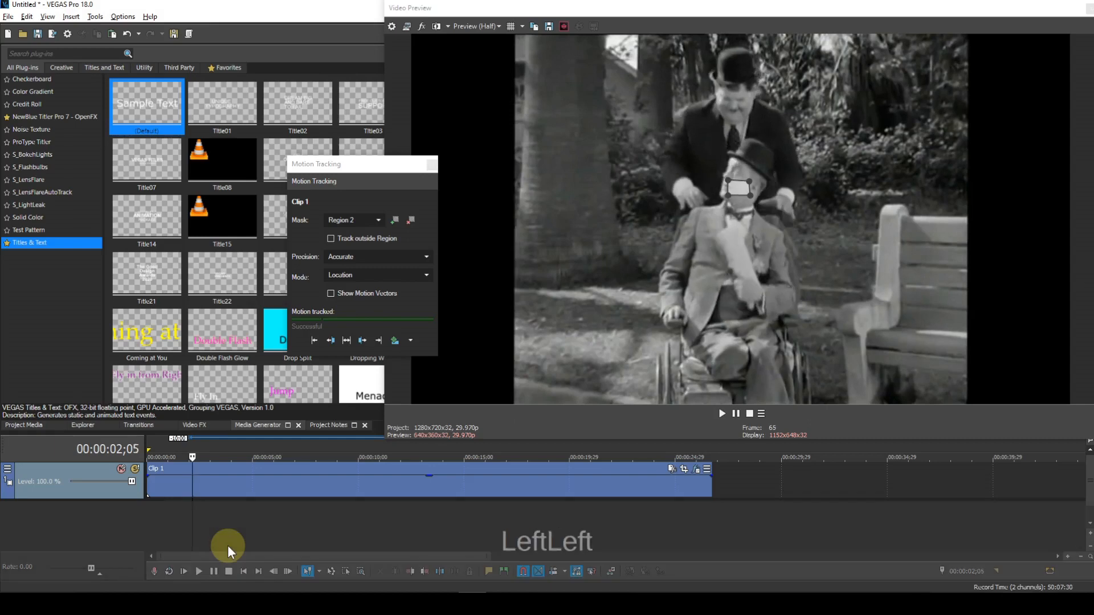
{"action": "key", "text": "Left"}
{"action": "key", "text": "Left"}
{"action": "key", "text": "Left"}
{"action": "key", "text": "Left"}
{"action": "key", "text": "Left"}
{"action": "key", "text": "Left"}
{"action": "key", "text": "Left"}
{"action": "key", "text": "Left"}
{"action": "key", "text": "Left"}
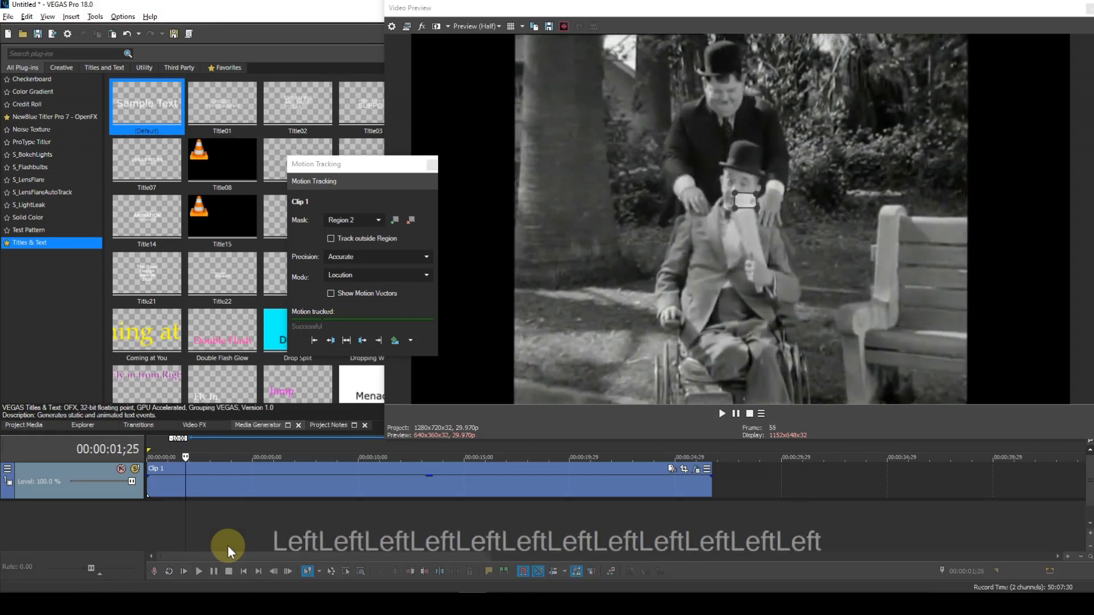
{"action": "key", "text": "Left"}
{"action": "key", "text": "Left"}
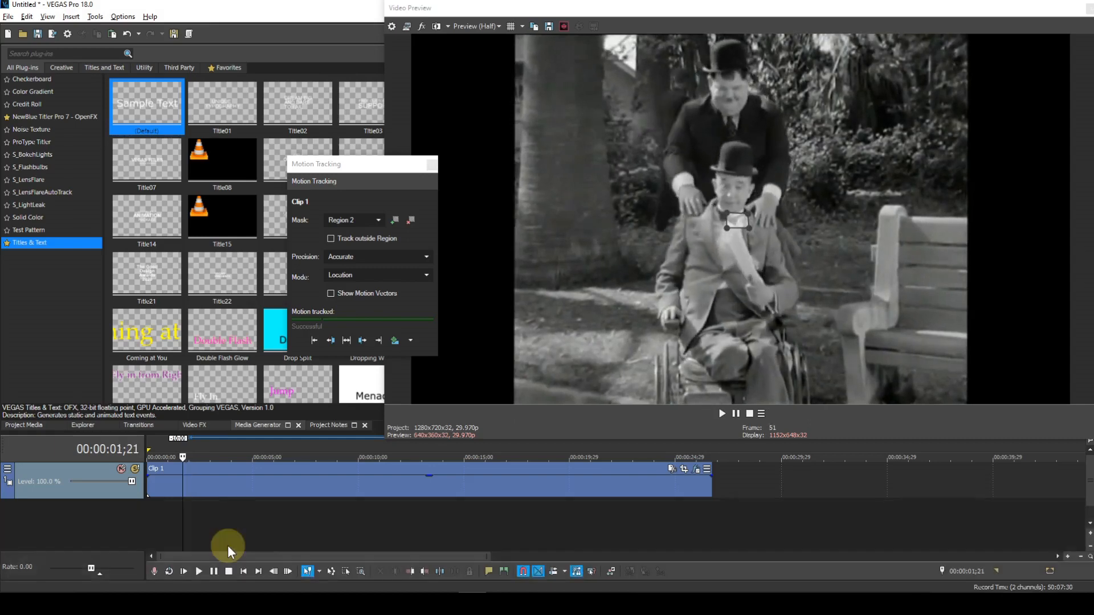
{"action": "key", "text": "Right"}
{"action": "key", "text": "Right"}
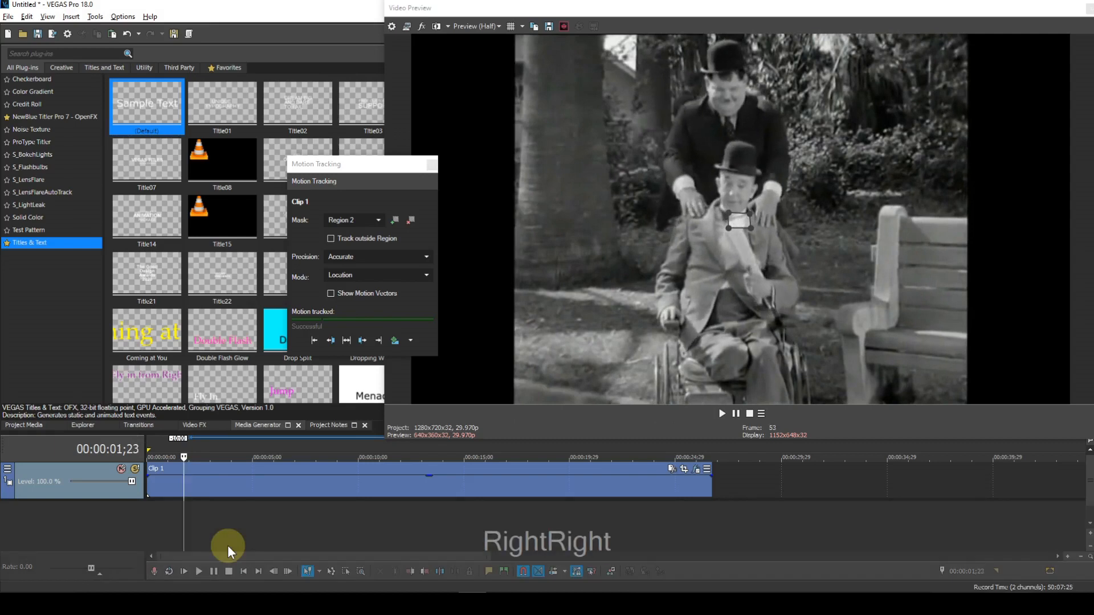
{"action": "key", "text": "Right"}
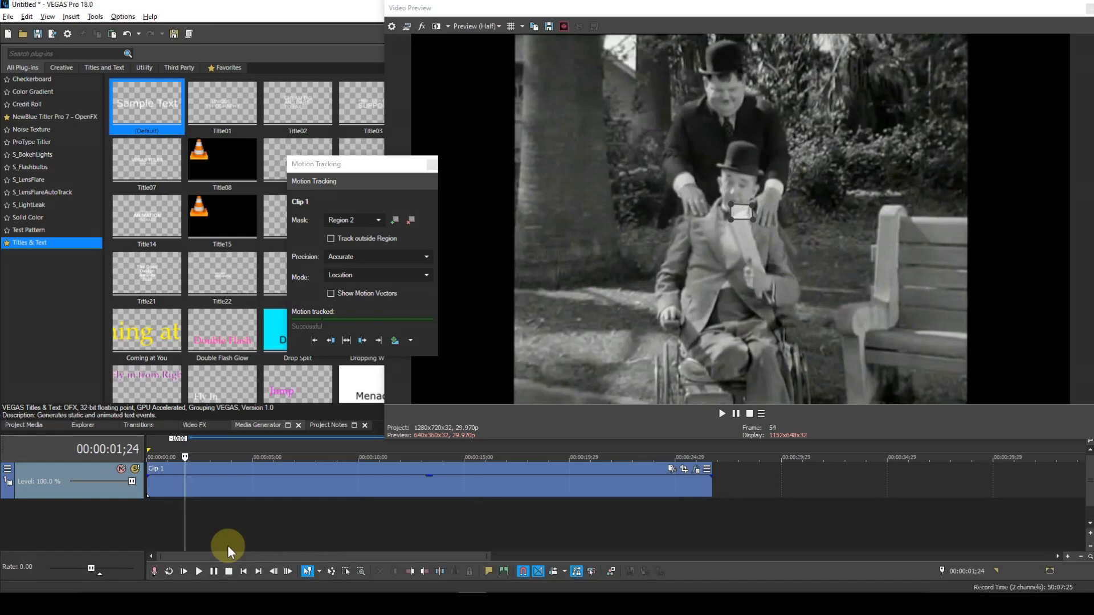
{"action": "key", "text": "Left"}
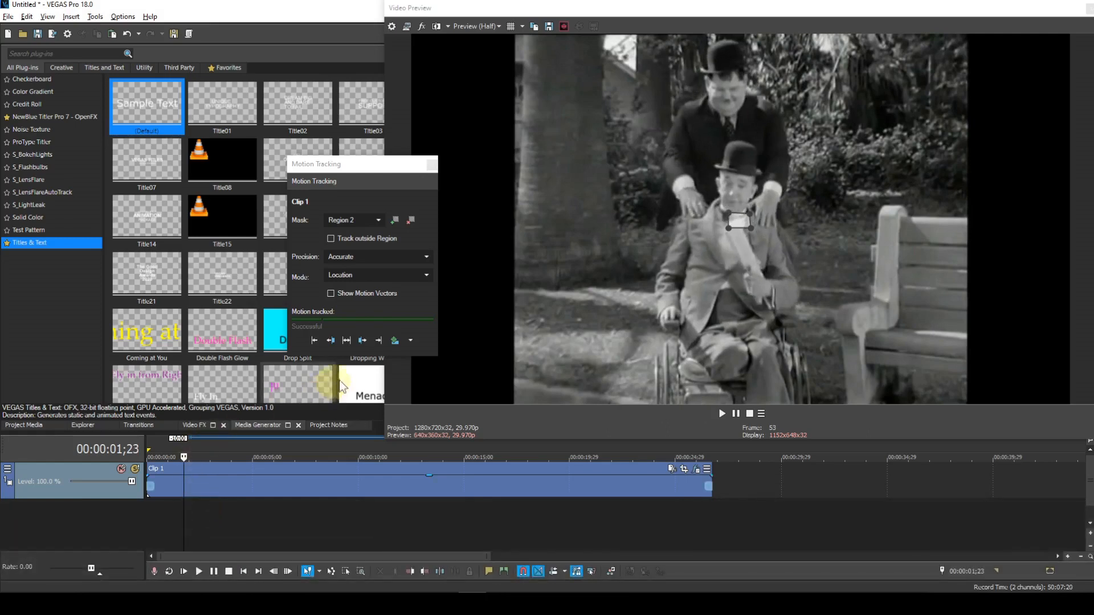
Step: Retrack Region 2 one frame at a time from 00:00:01;23 to 00:00:01;26 and nudge it back over the seated man's collar
{"action": "left_click", "coordinate": [361, 341]}
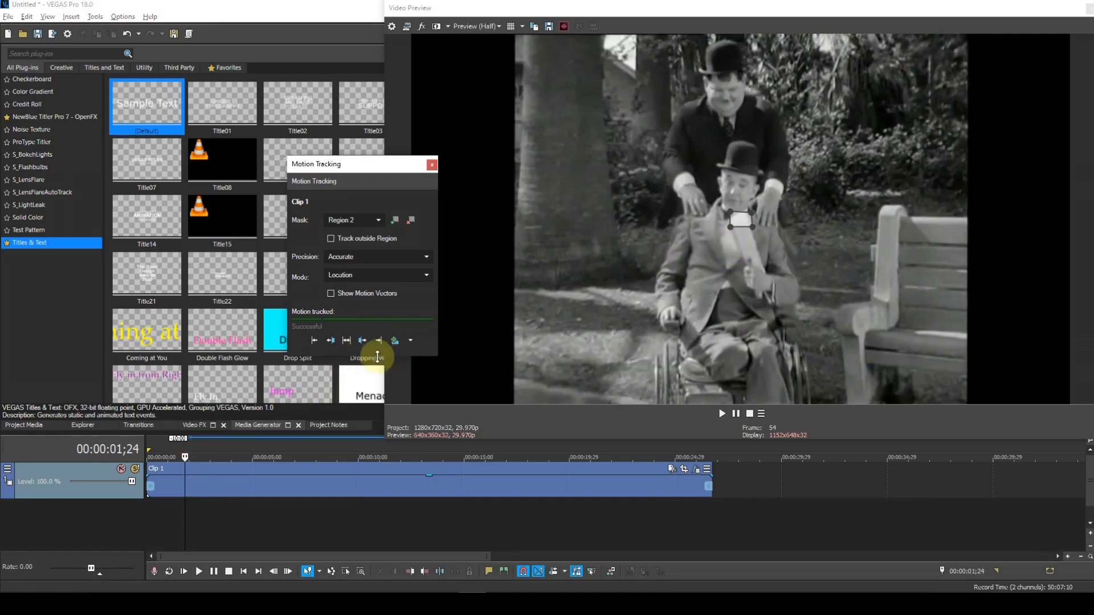
{"action": "left_click", "coordinate": [361, 340]}
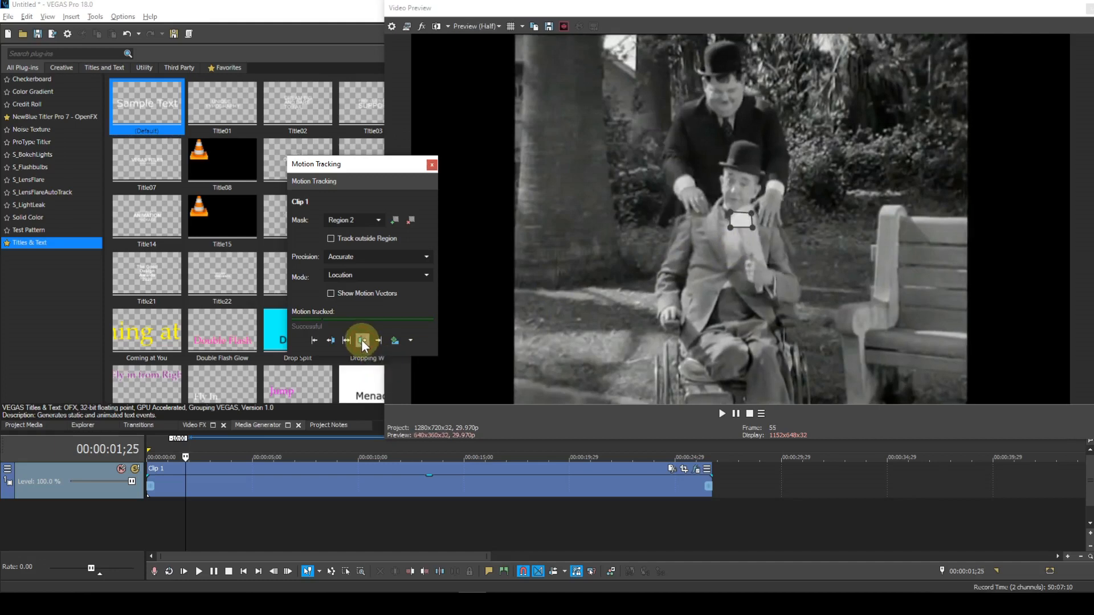
{"action": "left_click", "coordinate": [361, 339]}
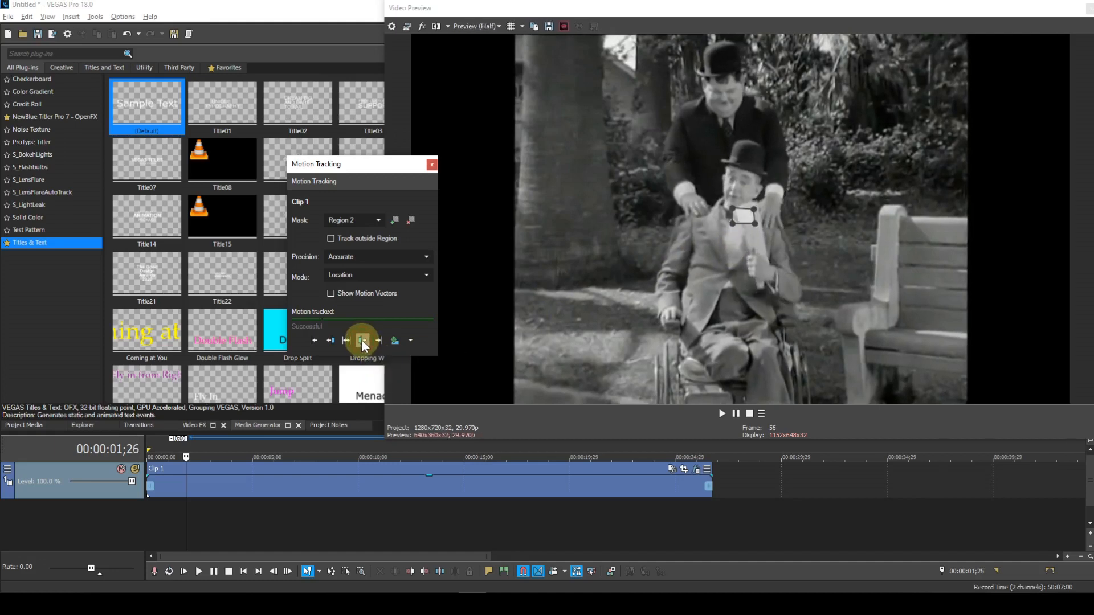
{"action": "left_click", "coordinate": [741, 210]}
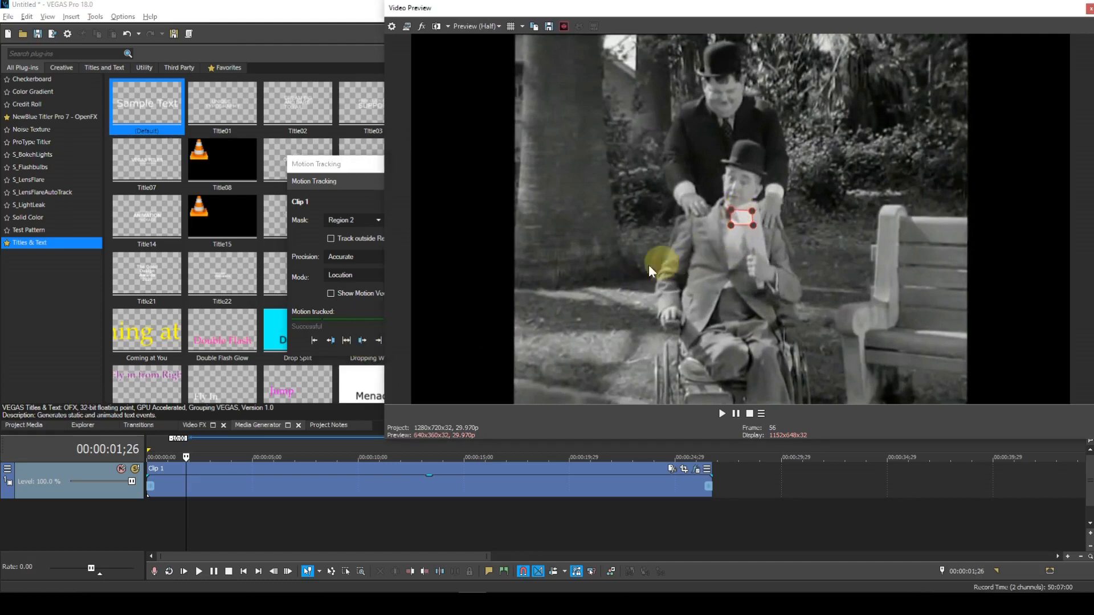
Step: Continue tracking Region 2 forward one frame at a time from 00:00:01;26 to 00:00:02;01
{"action": "left_click", "coordinate": [363, 341]}
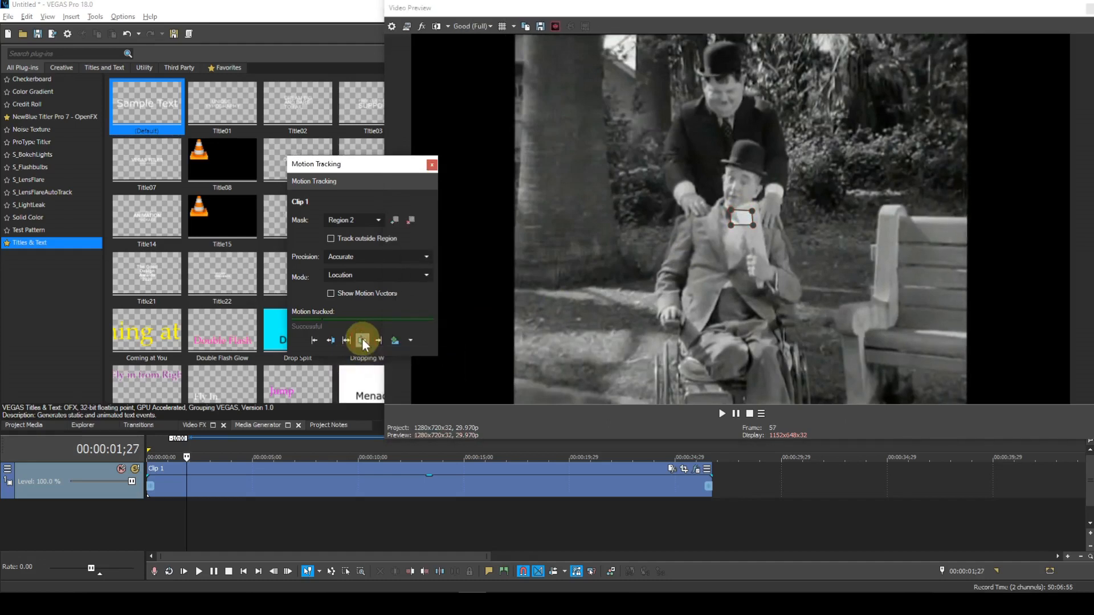
{"action": "left_click", "coordinate": [363, 341]}
{"action": "left_click", "coordinate": [362, 341]}
{"action": "left_click", "coordinate": [362, 341]}
{"action": "left_click", "coordinate": [362, 340]}
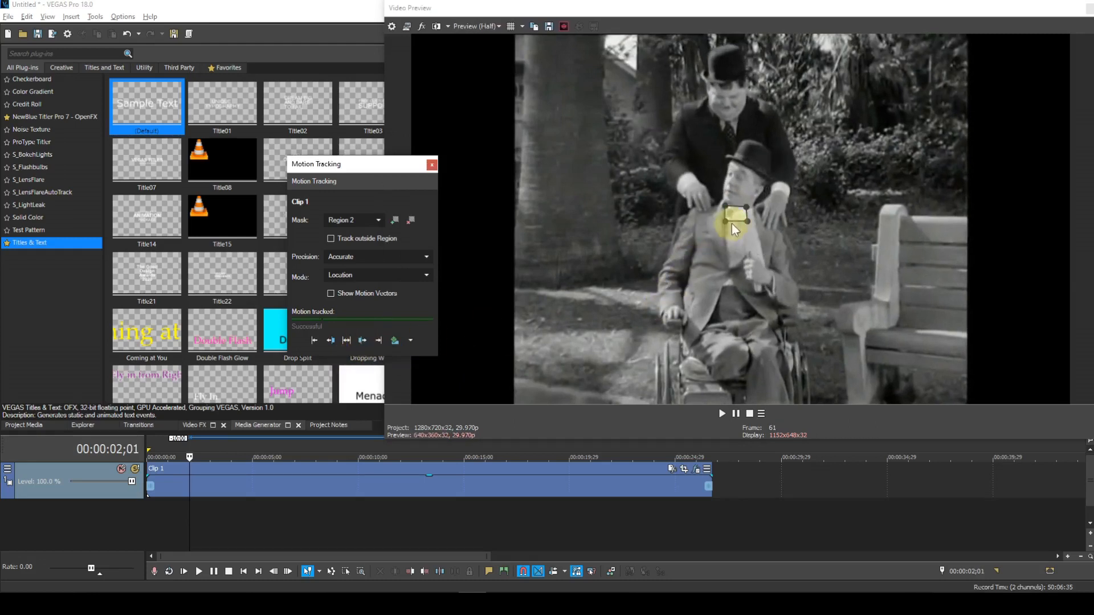
Step: Nudge Region 2 onto the seated man's collar at 00:00:02;01 and 00:00:02;02, tracking it forward frame by frame to 00:00:02;04
{"action": "left_click_drag", "start_coordinate": [737, 216], "coordinate": [740, 217]}
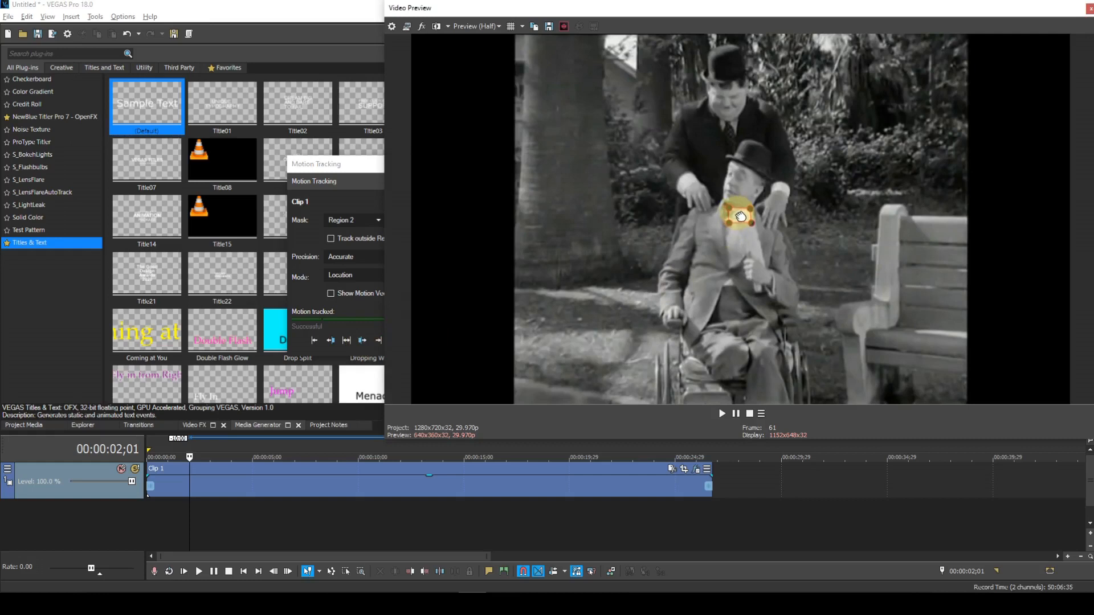
{"action": "left_click", "coordinate": [362, 340]}
{"action": "left_click", "coordinate": [363, 340]}
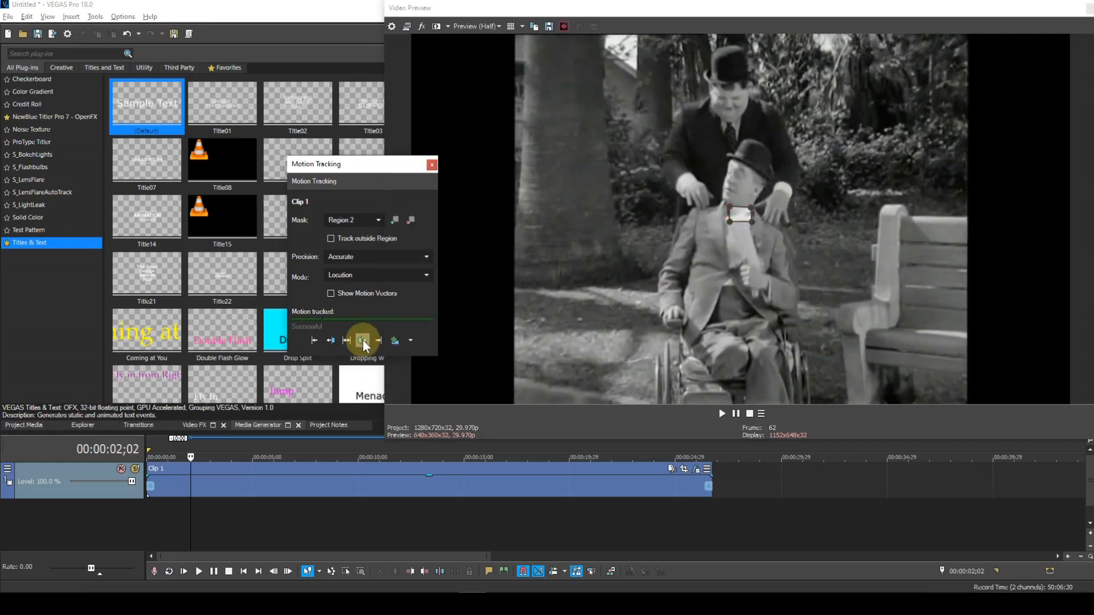
{"action": "left_click", "coordinate": [741, 217]}
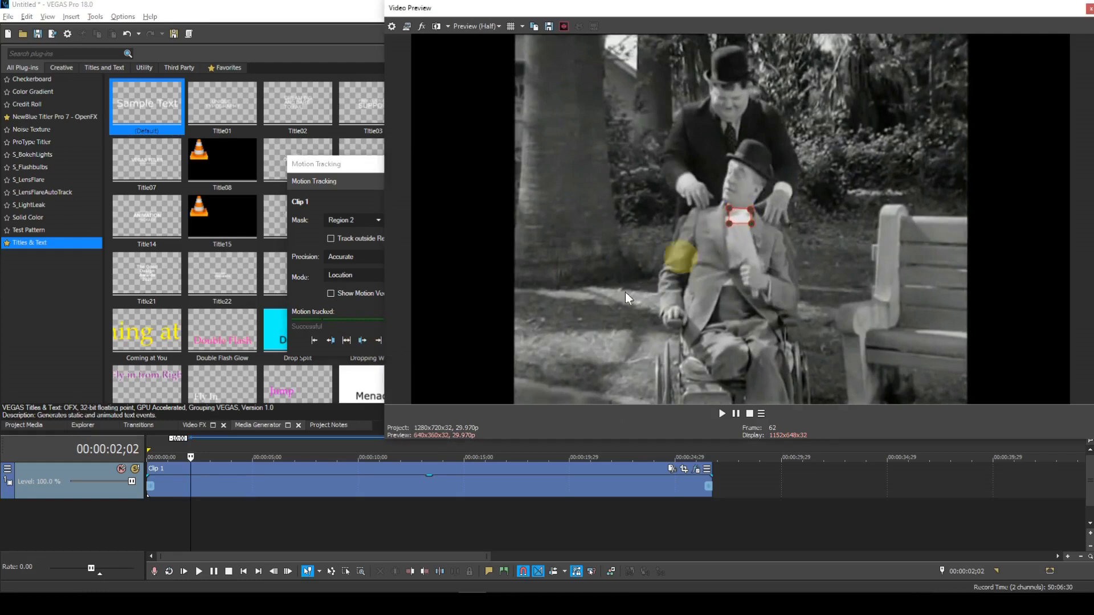
{"action": "left_click", "coordinate": [363, 340]}
{"action": "left_click", "coordinate": [362, 340]}
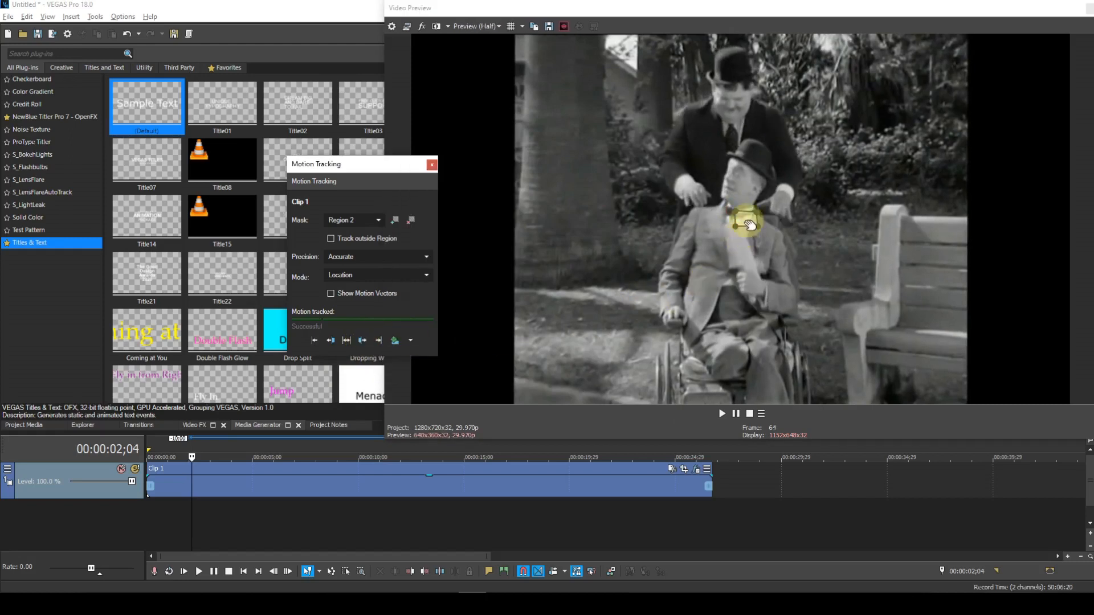
Step: Move Region 2 back over the seated man's collar at 00:00:02;04 and track it forward frame by frame to 00:00:02;06
{"action": "left_click", "coordinate": [747, 222]}
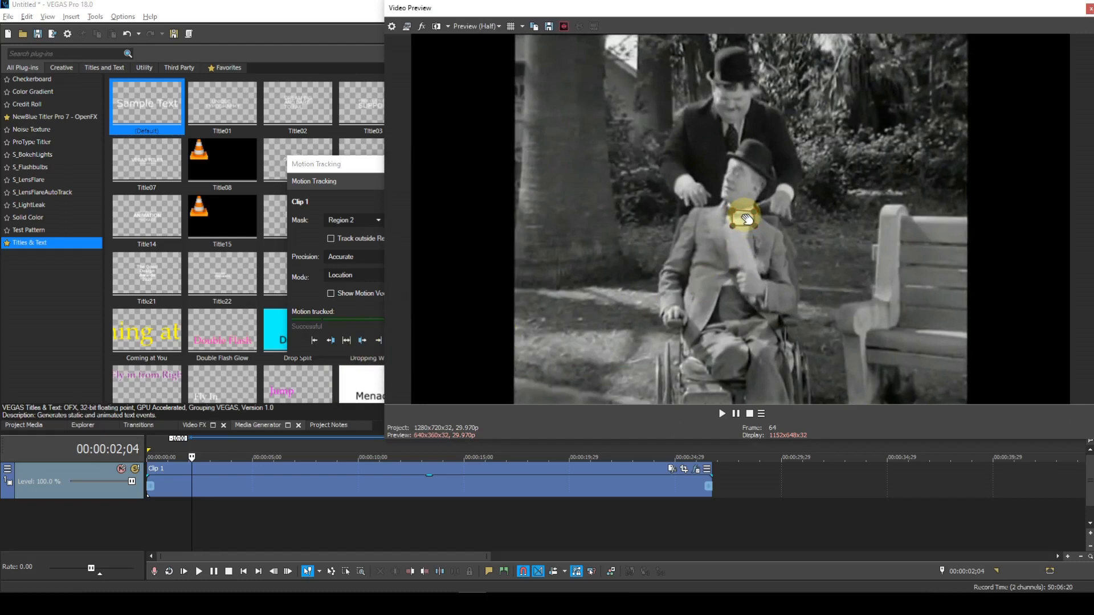
{"action": "left_click_drag", "start_coordinate": [746, 219], "coordinate": [743, 218]}
{"action": "left_click", "coordinate": [364, 340]}
{"action": "left_click", "coordinate": [365, 339]}
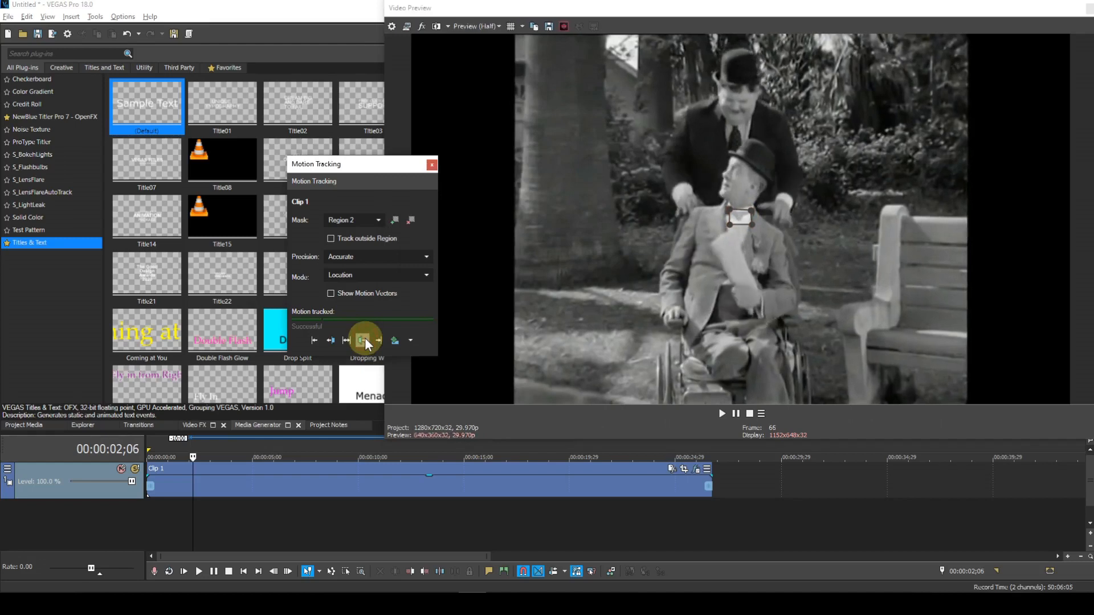
Step: Track Region 2 forward one frame at a time from 00:00:02;06 to 00:00:02;14
{"action": "left_click", "coordinate": [364, 339]}
{"action": "left_click", "coordinate": [364, 339]}
{"action": "left_click", "coordinate": [364, 340]}
{"action": "left_click", "coordinate": [365, 339]}
{"action": "left_click", "coordinate": [365, 340]}
{"action": "left_click", "coordinate": [364, 340]}
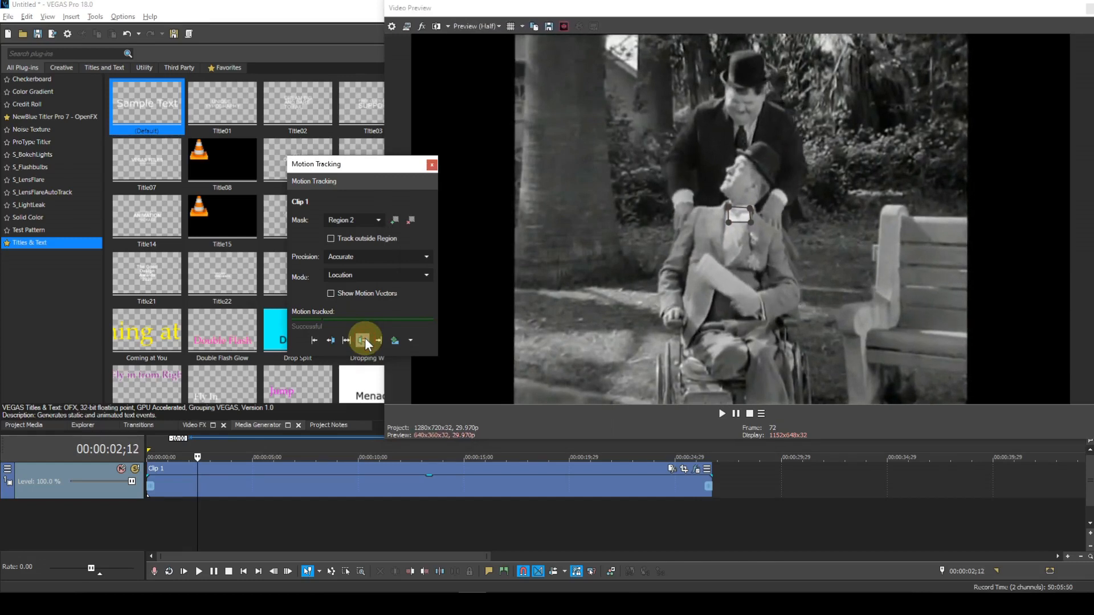
{"action": "left_click", "coordinate": [365, 340]}
{"action": "left_click", "coordinate": [364, 340]}
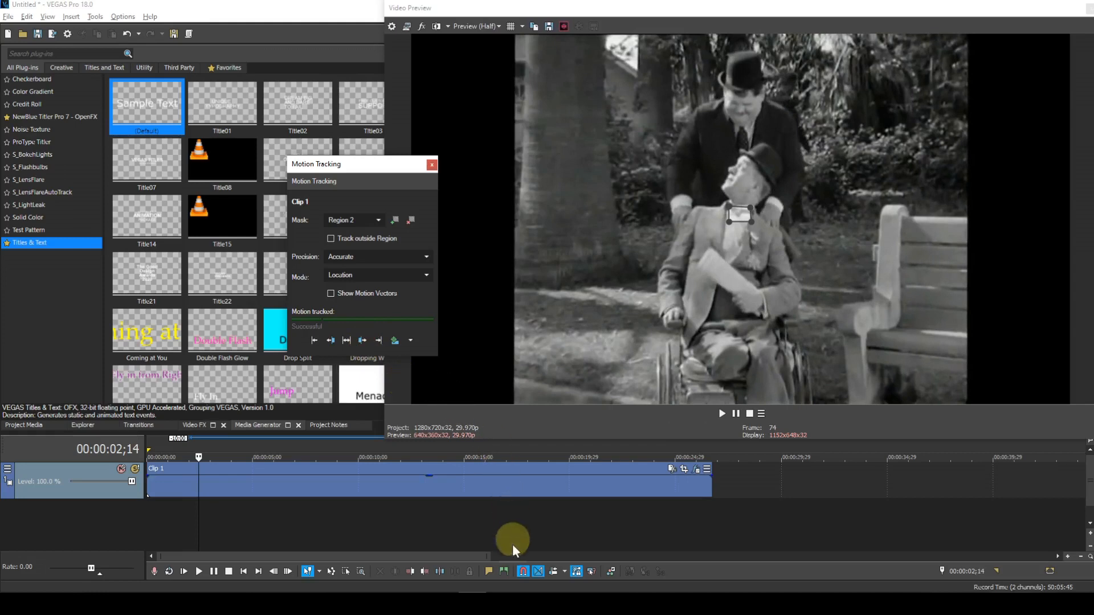
Step: Play Clip 1 from the start to 00:00:05;08, examining how Region 2 follows the seated man
{"action": "left_click", "coordinate": [244, 571]}
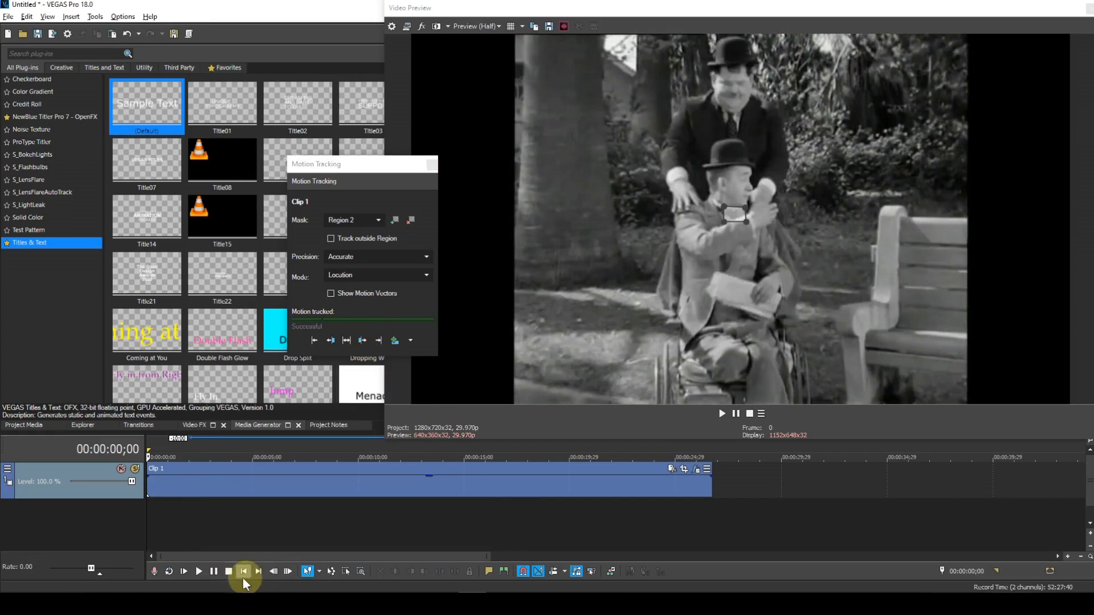
{"action": "left_click", "coordinate": [200, 570]}
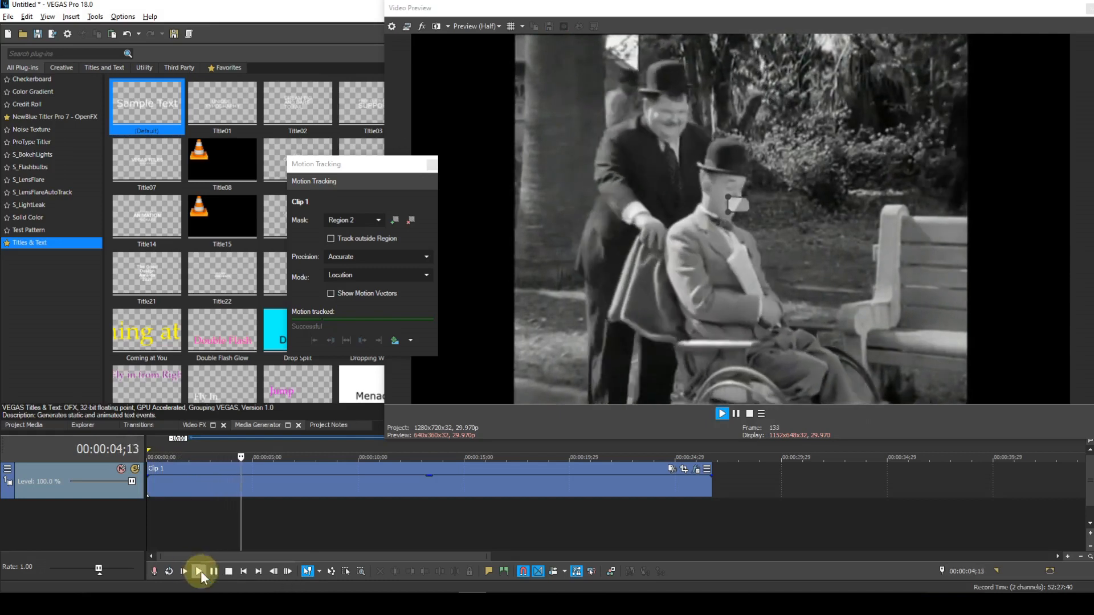
{"action": "left_click", "coordinate": [214, 572]}
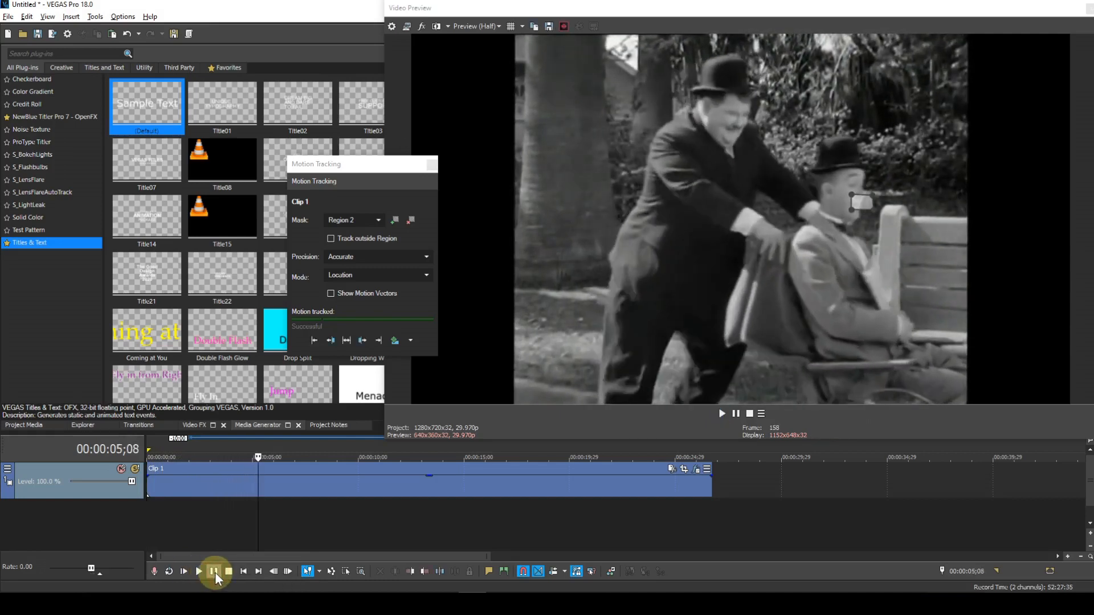
Step: Step backward frame by frame from 00:00:05;08 to 00:00:02;01, looking for where Region 2 leaves the seated man's collar
{"action": "key", "text": "Left"}
{"action": "key", "text": "Left"}
{"action": "key", "text": "Left"}
{"action": "key", "text": "Left"}
{"action": "key", "text": "Left"}
{"action": "key", "text": "Left"}
{"action": "key", "text": "Left"}
{"action": "key", "text": "Left"}
{"action": "key", "text": "Left"}
{"action": "key", "text": "Left"}
{"action": "key", "text": "Left"}
{"action": "key", "text": "Left"}
{"action": "key", "text": "Left"}
{"action": "key", "text": "Left"}
{"action": "key", "text": "Left"}
{"action": "key", "text": "Left"}
{"action": "key", "text": "Left"}
{"action": "key", "text": "Left"}
{"action": "key", "text": "Left"}
{"action": "key", "text": "Left"}
{"action": "key", "text": "Left"}
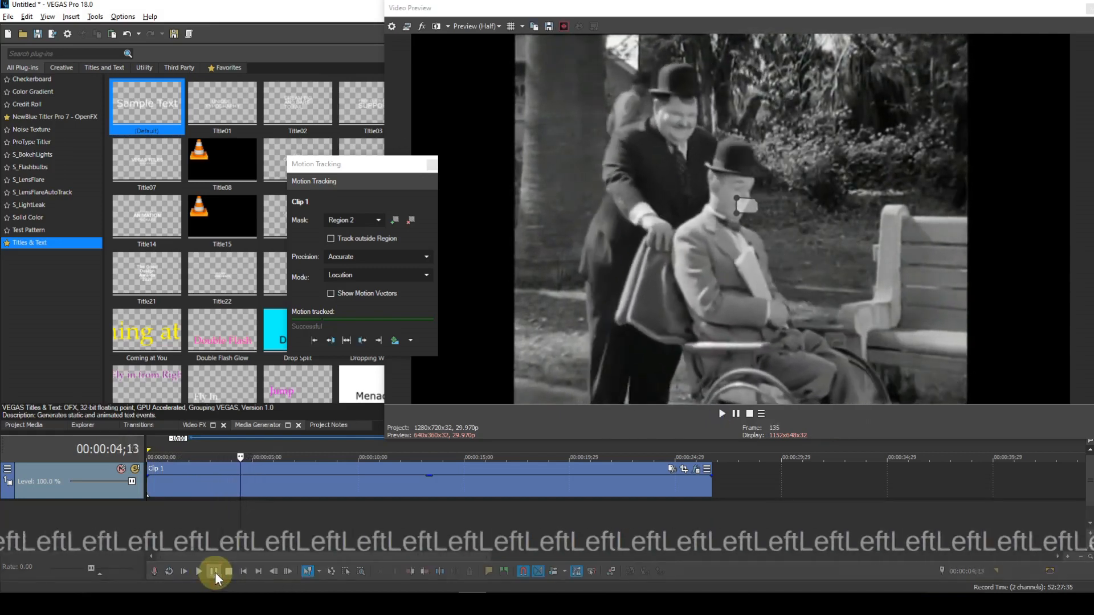
{"action": "key", "text": "Left"}
{"action": "key", "text": "Left"}
{"action": "key", "text": "Left"}
{"action": "key", "text": "Left"}
{"action": "key", "text": "Left"}
{"action": "key", "text": "Left"}
{"action": "key", "text": "Left"}
{"action": "key", "text": "Left"}
{"action": "key", "text": "Left"}
{"action": "key", "text": "Left"}
{"action": "key", "text": "Left"}
{"action": "key", "text": "Left"}
{"action": "key", "text": "Left"}
{"action": "key", "text": "Left"}
{"action": "key", "text": "Left"}
{"action": "key", "text": "Left"}
{"action": "key", "text": "Left"}
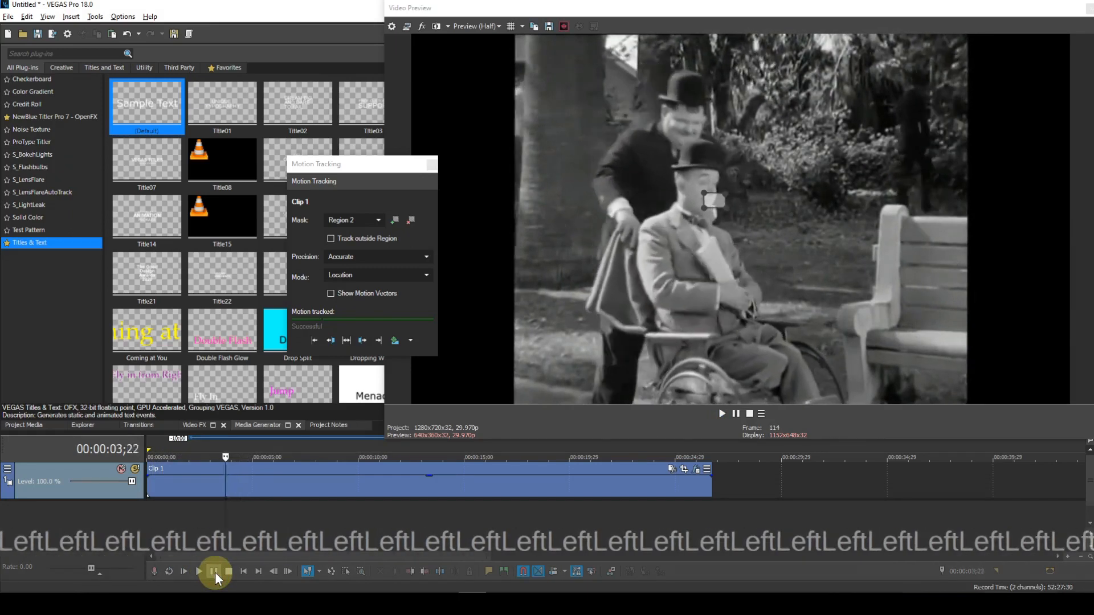
{"action": "key", "text": "Left"}
{"action": "key", "text": "Left"}
{"action": "key", "text": "Left"}
{"action": "key", "text": "Left"}
{"action": "key", "text": "Left"}
{"action": "key", "text": "Left"}
{"action": "key", "text": "Left"}
{"action": "key", "text": "Left"}
{"action": "key", "text": "Left"}
{"action": "key", "text": "Left"}
{"action": "key", "text": "Left"}
{"action": "key", "text": "Left"}
{"action": "key", "text": "Left"}
{"action": "key", "text": "Left"}
{"action": "key", "text": "Left"}
{"action": "key", "text": "Left"}
{"action": "key", "text": "Left"}
{"action": "key", "text": "Left"}
{"action": "key", "text": "Left"}
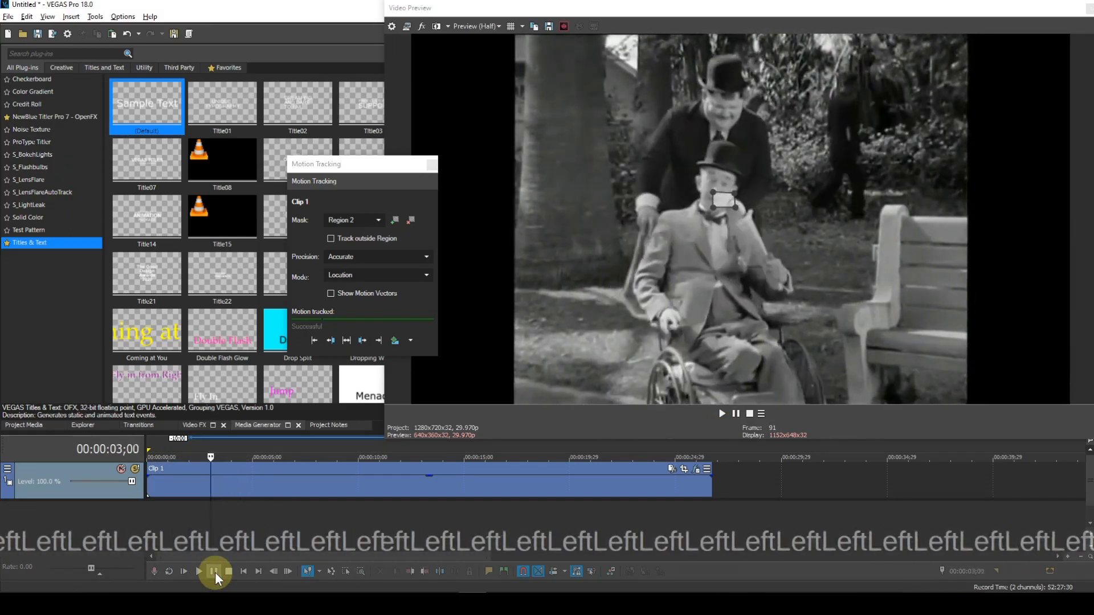
{"action": "key", "text": "Left"}
{"action": "key", "text": "Left"}
{"action": "key", "text": "Left"}
{"action": "key", "text": "Left"}
{"action": "key", "text": "Left"}
{"action": "key", "text": "Left"}
{"action": "key", "text": "Left"}
{"action": "key", "text": "Left"}
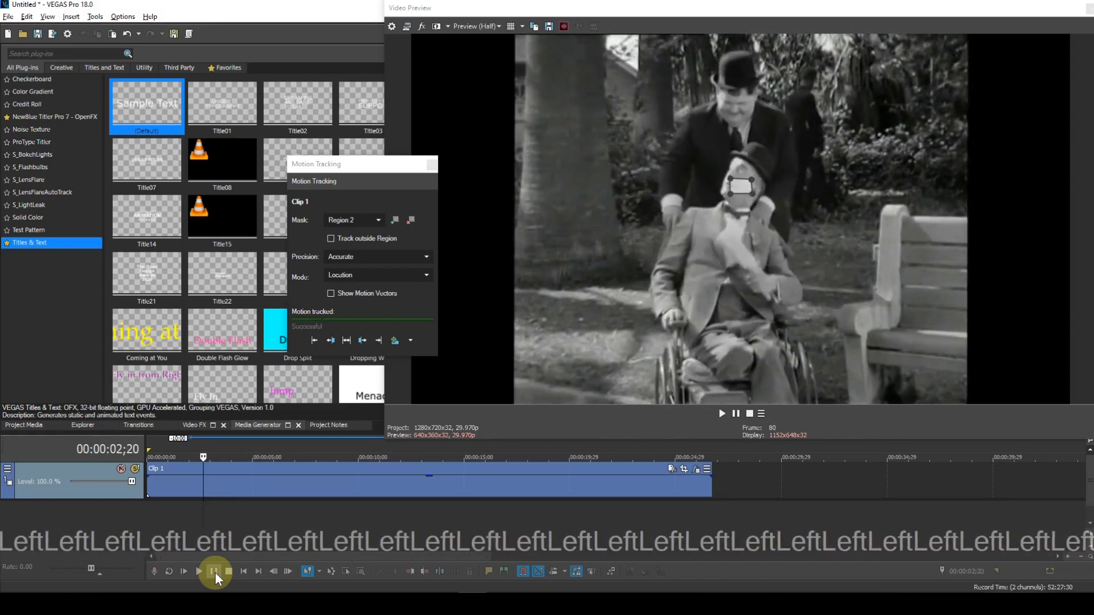
{"action": "key", "text": "Left"}
{"action": "key", "text": "Left"}
{"action": "key", "text": "Left"}
{"action": "key", "text": "Left"}
{"action": "key", "text": "Left"}
{"action": "key", "text": "Left"}
{"action": "key", "text": "Left"}
{"action": "key", "text": "Left"}
{"action": "key", "text": "Left"}
{"action": "key", "text": "Left"}
{"action": "key", "text": "Left"}
{"action": "key", "text": "Left"}
{"action": "key", "text": "Left"}
{"action": "key", "text": "Left"}
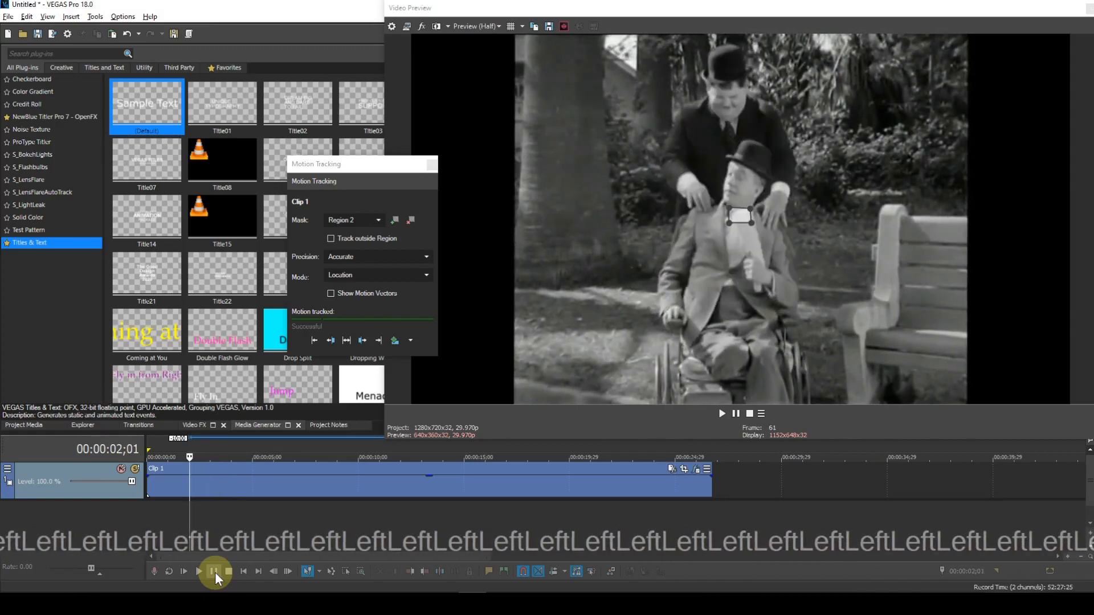
Step: Step forward from 00:00:02;01 to 00:00:02;15, checking Region 2's position on the collar in each frame
{"action": "key", "text": "Right"}
{"action": "key", "text": "Right"}
{"action": "key", "text": "Right"}
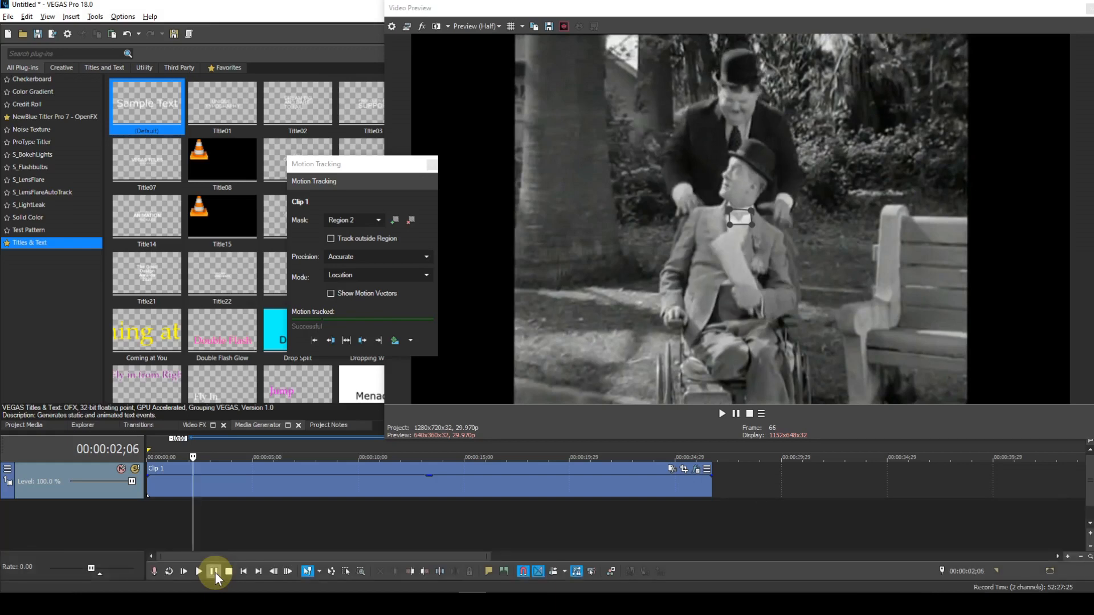
{"action": "key", "text": "Right"}
{"action": "key", "text": "Right"}
{"action": "key", "text": "Right"}
{"action": "key", "text": "Right"}
{"action": "key", "text": "Right"}
{"action": "key", "text": "Right"}
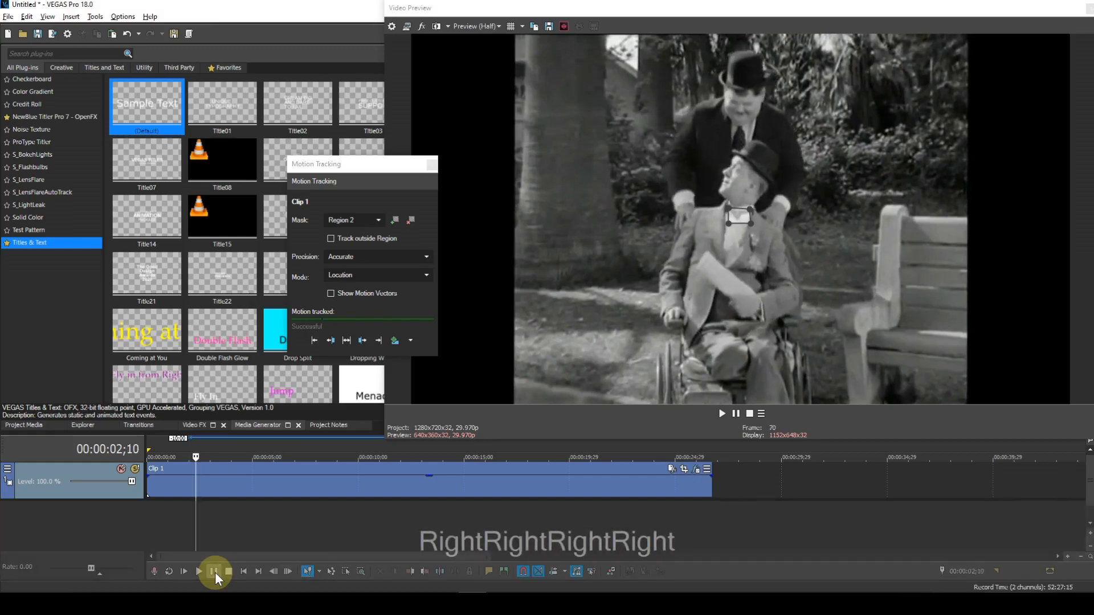
{"action": "key", "text": "Right"}
{"action": "key", "text": "Right"}
{"action": "key", "text": "Right"}
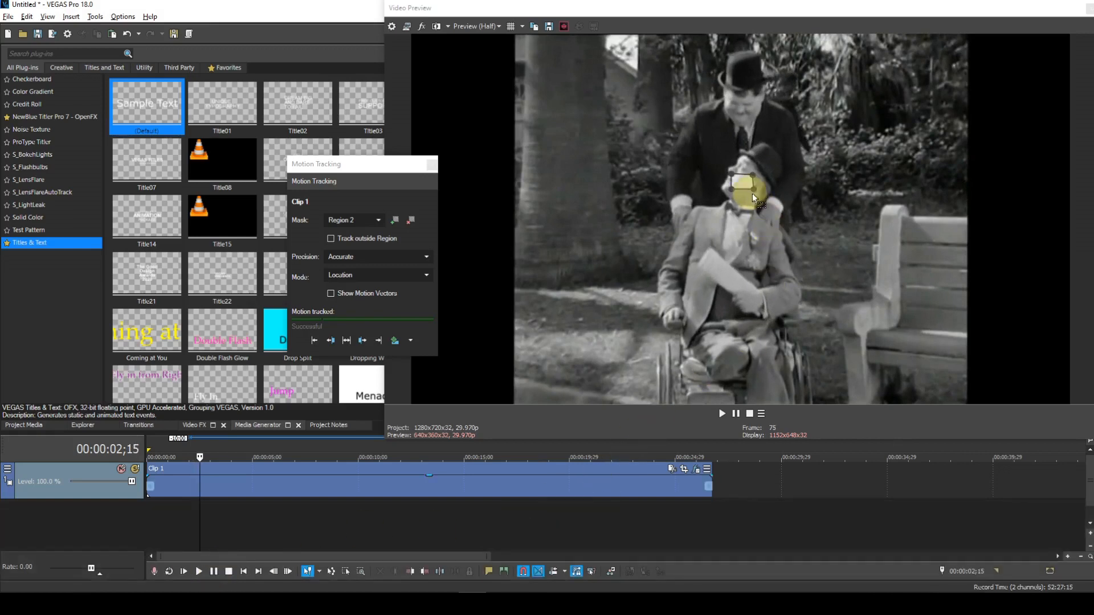
Step: Move Region 2 back over the seated man's collar at 00:00:02;15 and track it forward, stopping at 00:00:05;20
{"action": "left_click_drag", "start_coordinate": [744, 182], "coordinate": [738, 211]}
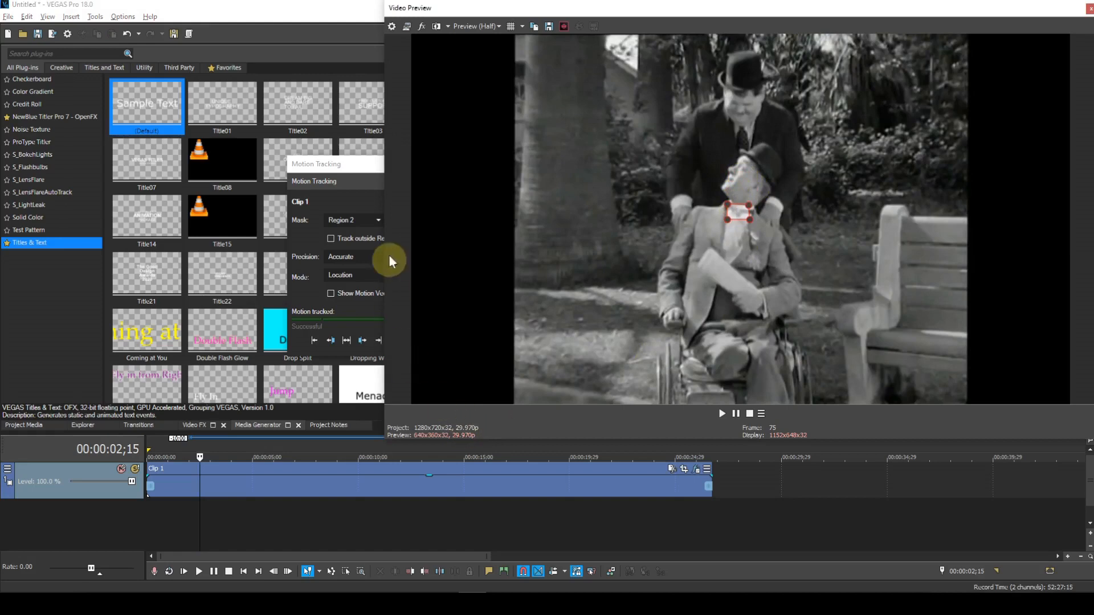
{"action": "left_click", "coordinate": [354, 165]}
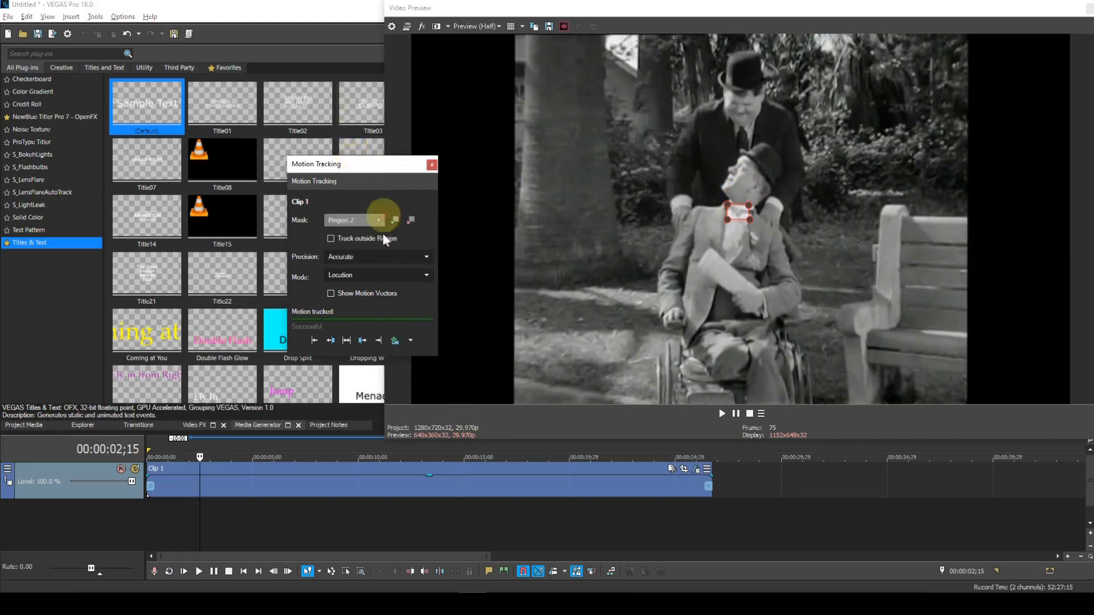
{"action": "left_click", "coordinate": [379, 340]}
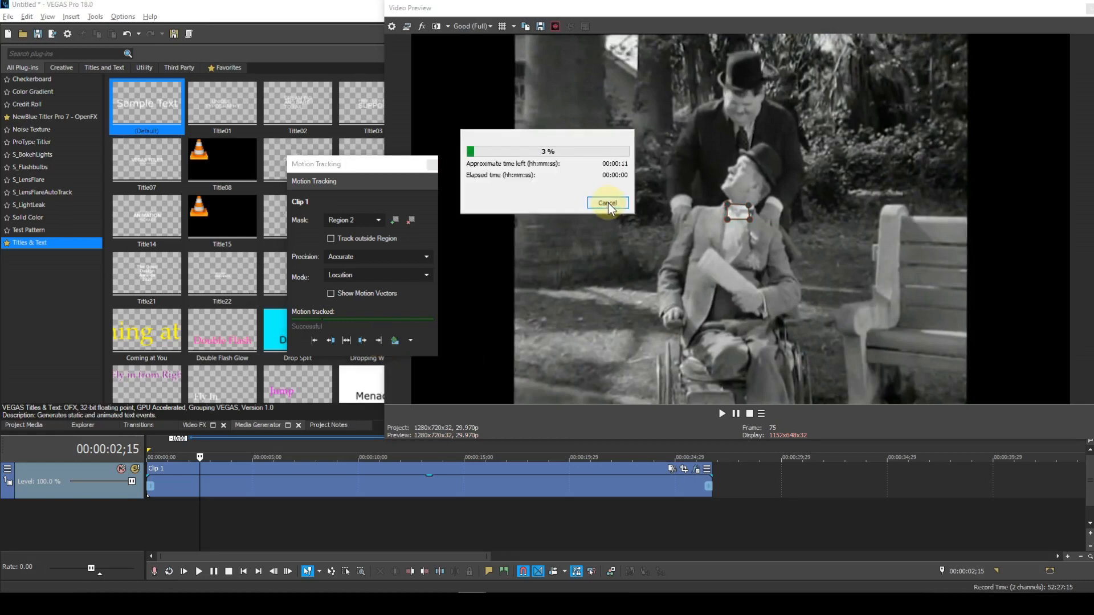
{"action": "left_click", "coordinate": [608, 203]}
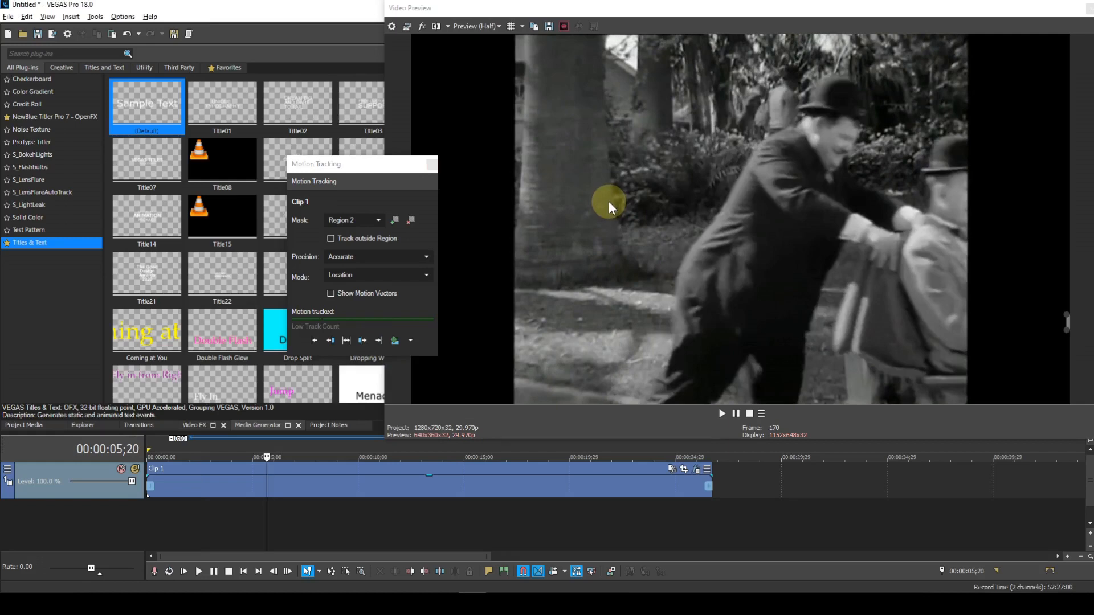
Step: Move Region 2 outside the picture beside the seated man, who is leaving the shot, at 00:00:05;22 and 00:00:05;23
{"action": "key", "text": "Left"}
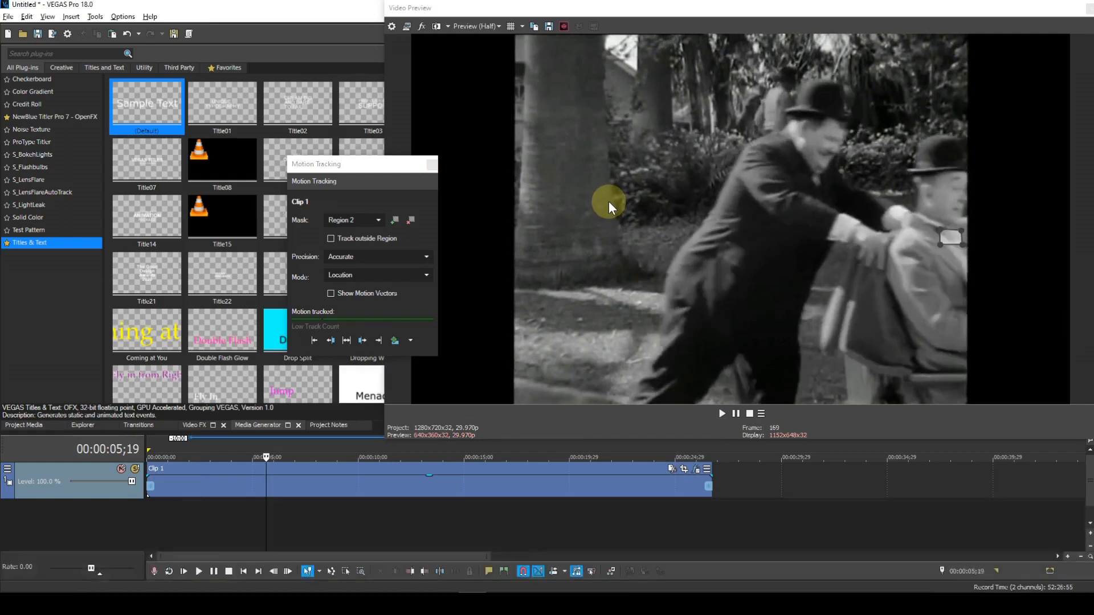
{"action": "key", "text": "Right"}
{"action": "key", "text": "Right"}
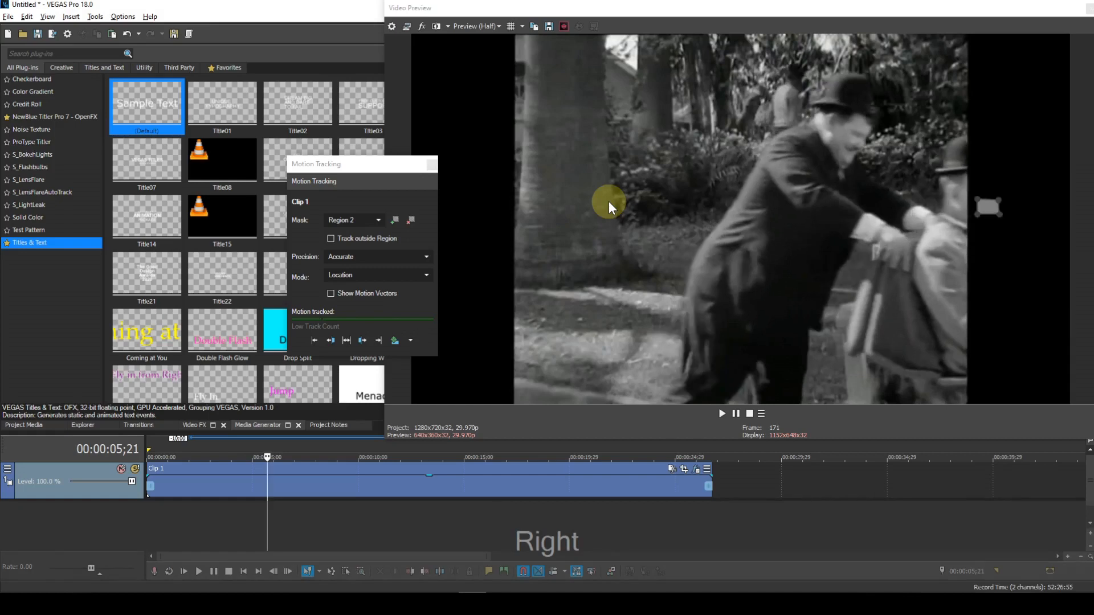
{"action": "key", "text": "Right"}
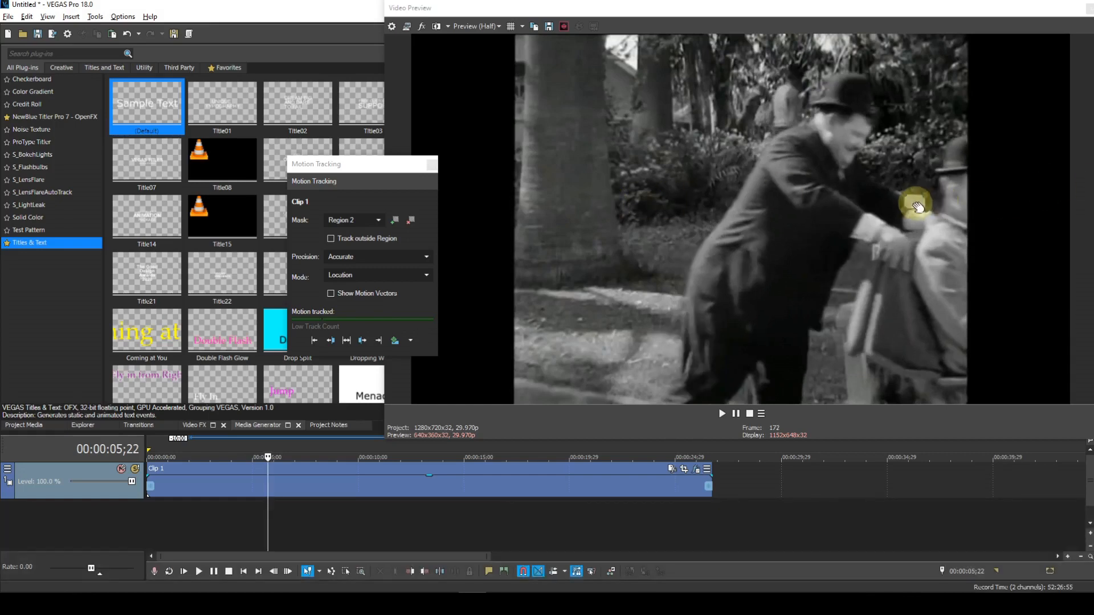
{"action": "left_click_drag", "start_coordinate": [913, 203], "coordinate": [990, 208]}
{"action": "key", "text": "Right"}
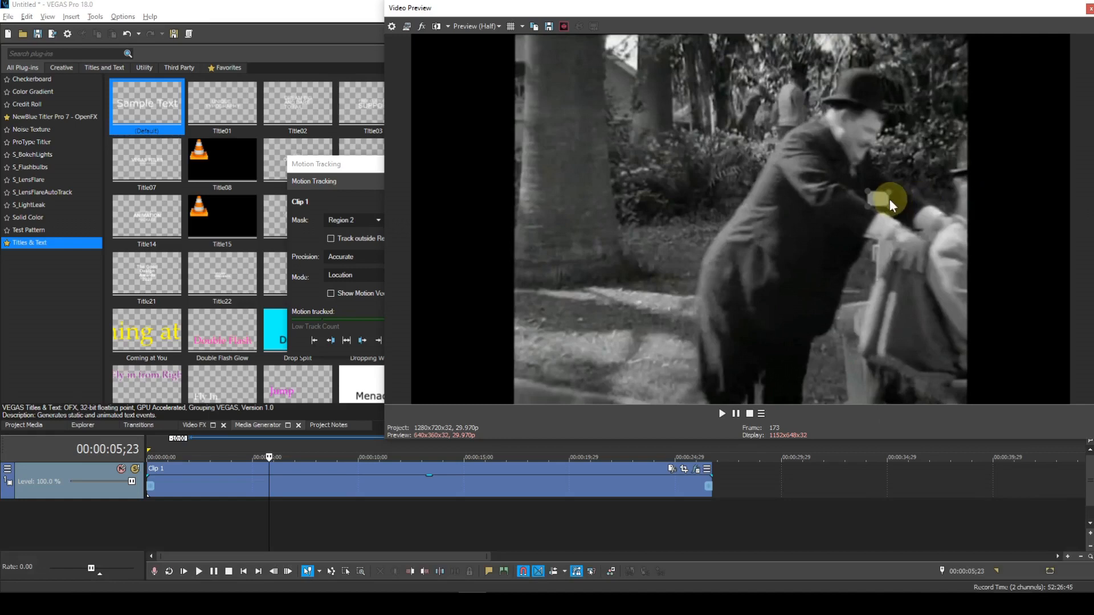
{"action": "left_click_drag", "start_coordinate": [878, 199], "coordinate": [991, 208]}
Step: Step frame by frame from 00:00:05;23 to 00:00:06;00, examining whether Region 2 sits on the collar in the new shot
{"action": "key", "text": "Right"}
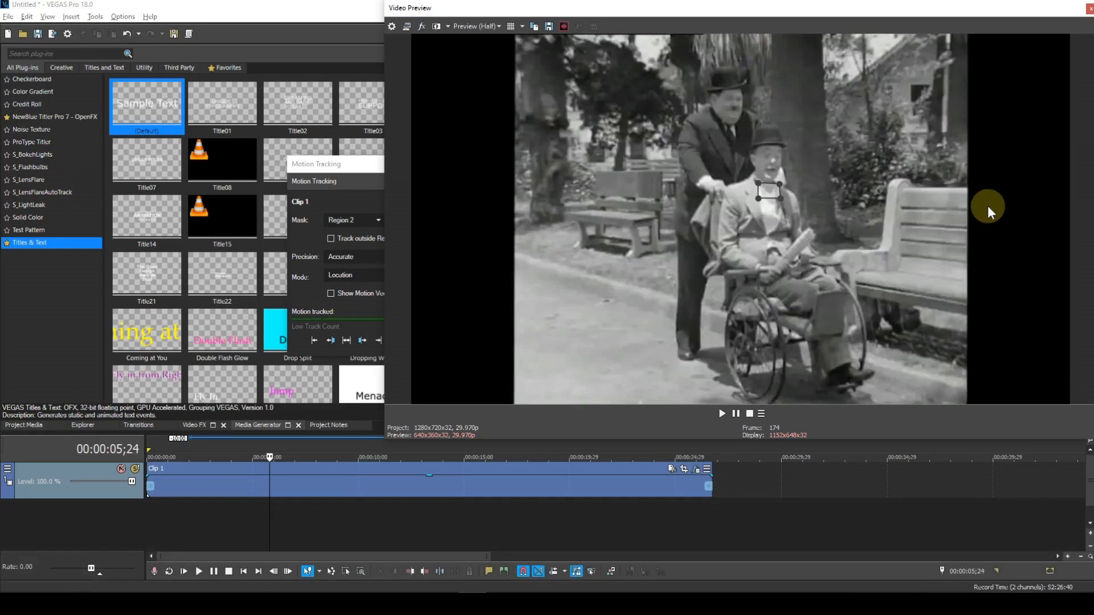
{"action": "key", "text": "Right"}
{"action": "key", "text": "Right"}
{"action": "key", "text": "Right"}
{"action": "key", "text": "Right"}
{"action": "key", "text": "Right"}
{"action": "key", "text": "Right"}
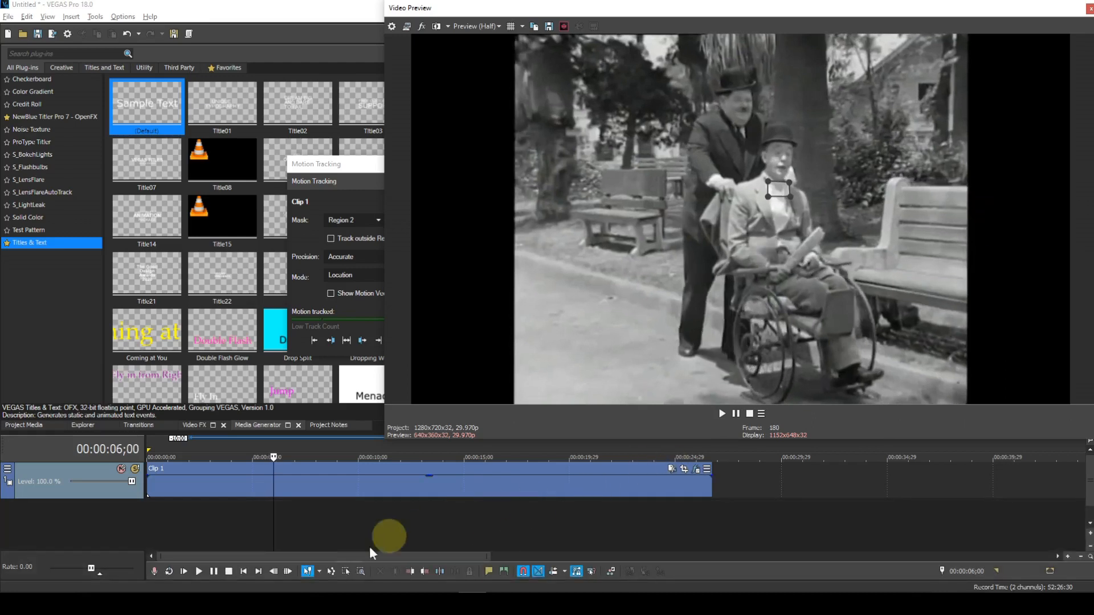
Step: Play Clip 1 from the start through to its end to review Region 2's corrected tracking
{"action": "left_click", "coordinate": [243, 571]}
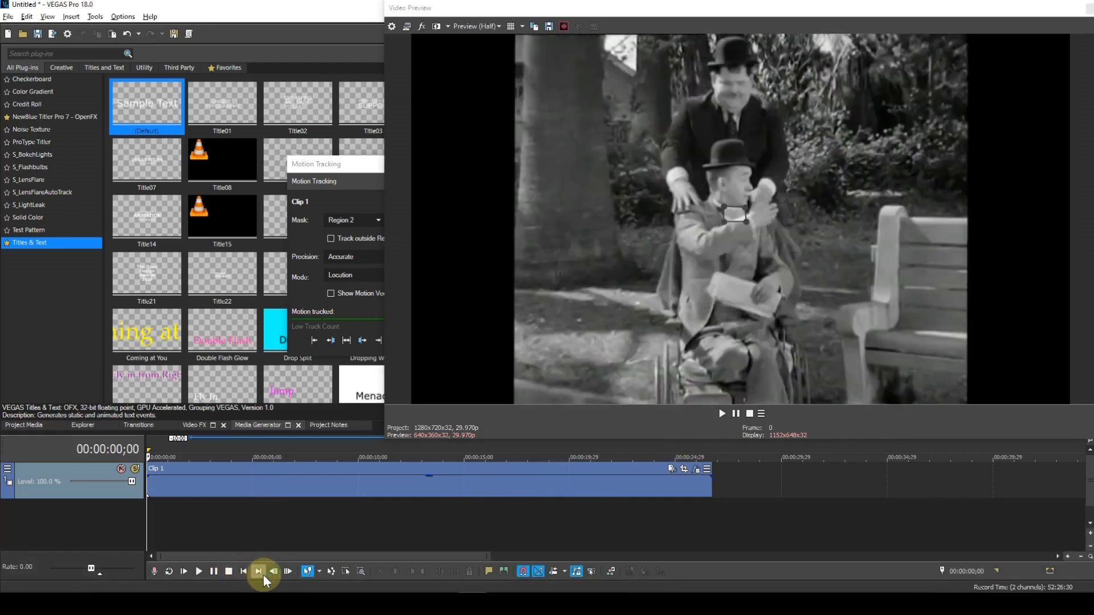
{"action": "left_click", "coordinate": [199, 571]}
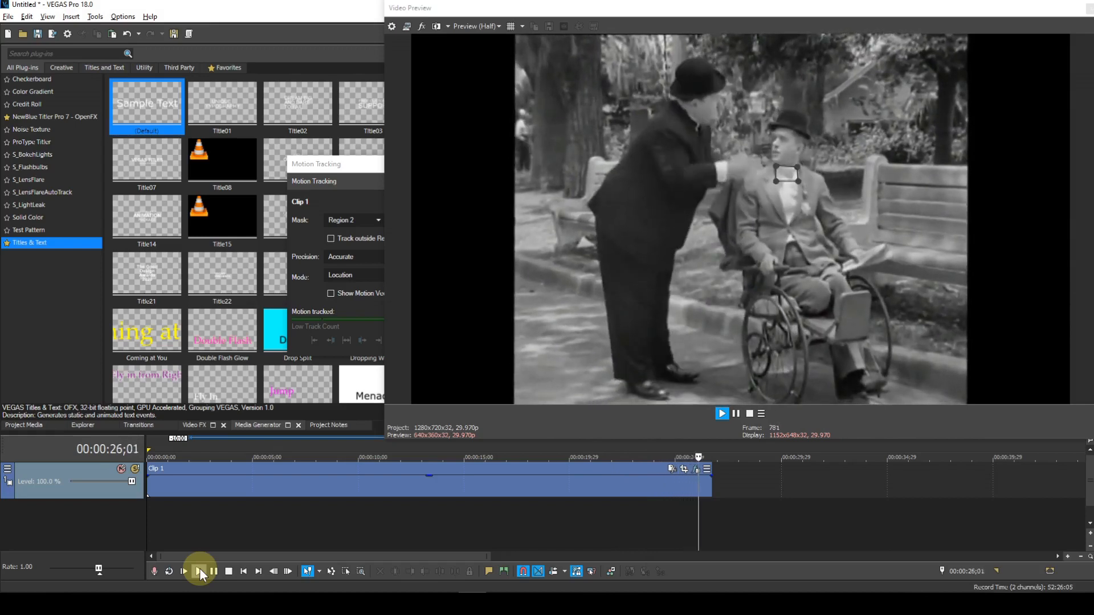
{"action": "key", "text": "space"}
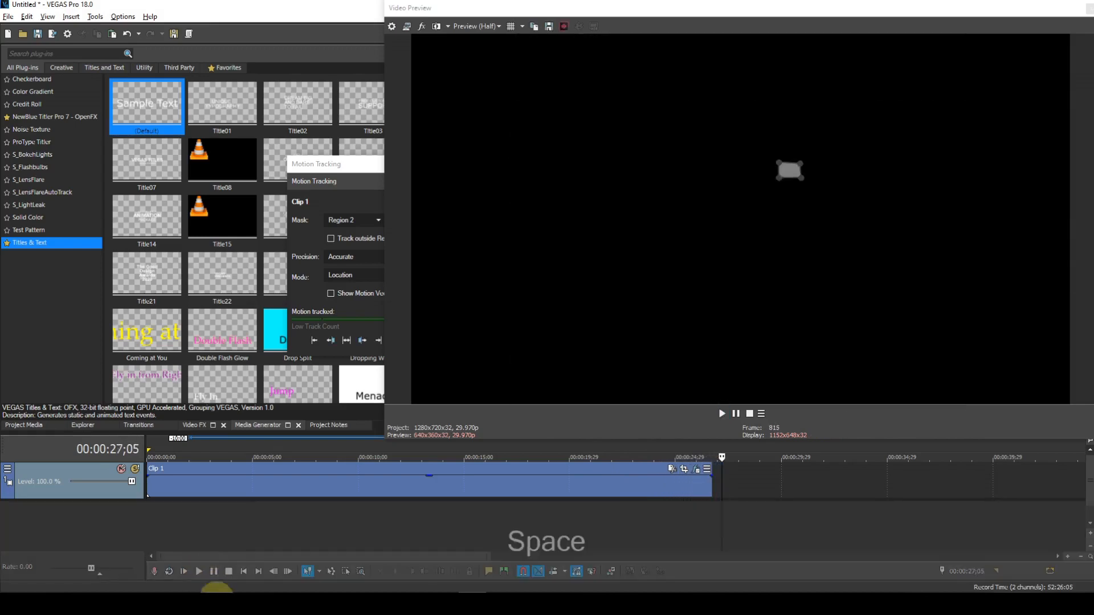
Step: Return to the start of the timeline and insert two new video tracks above Clip 1
{"action": "left_click", "coordinate": [245, 571]}
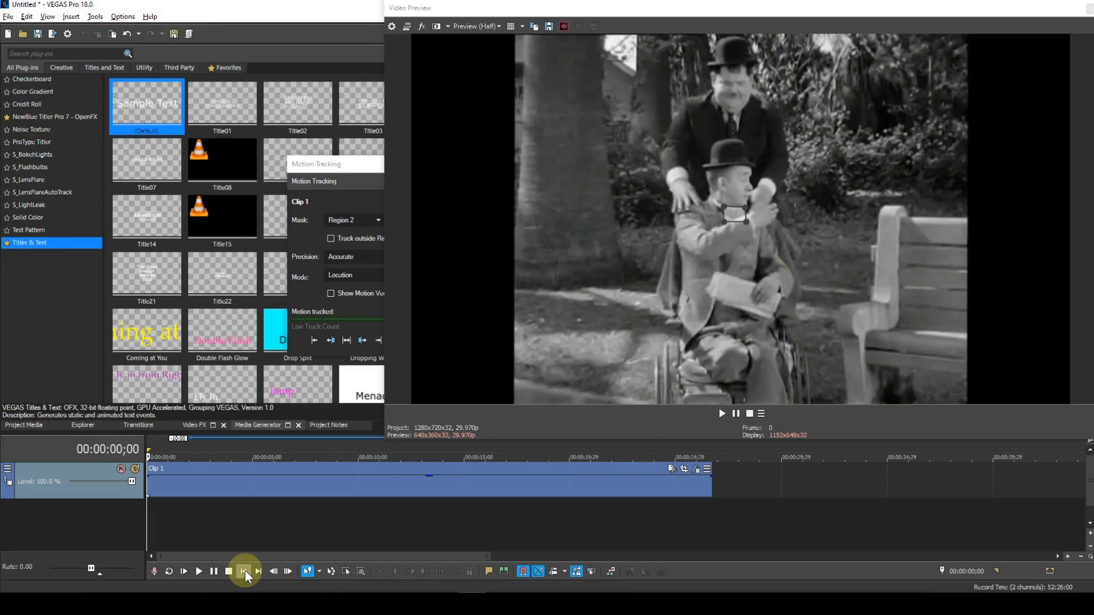
{"action": "key", "text": "ctrl+shift+q"}
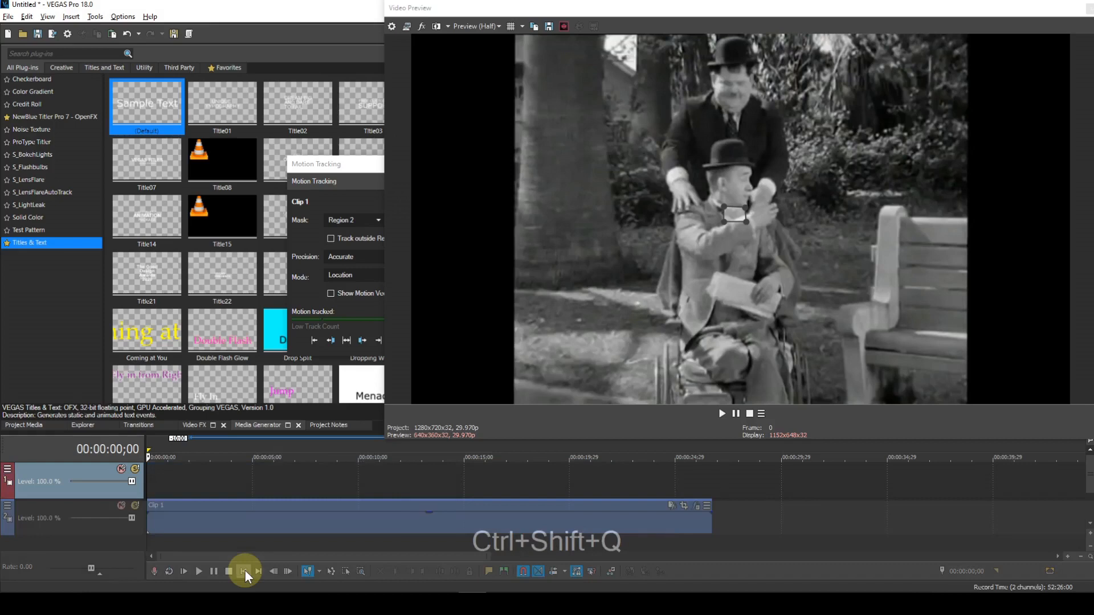
{"action": "key", "text": "ctrl+shift+q"}
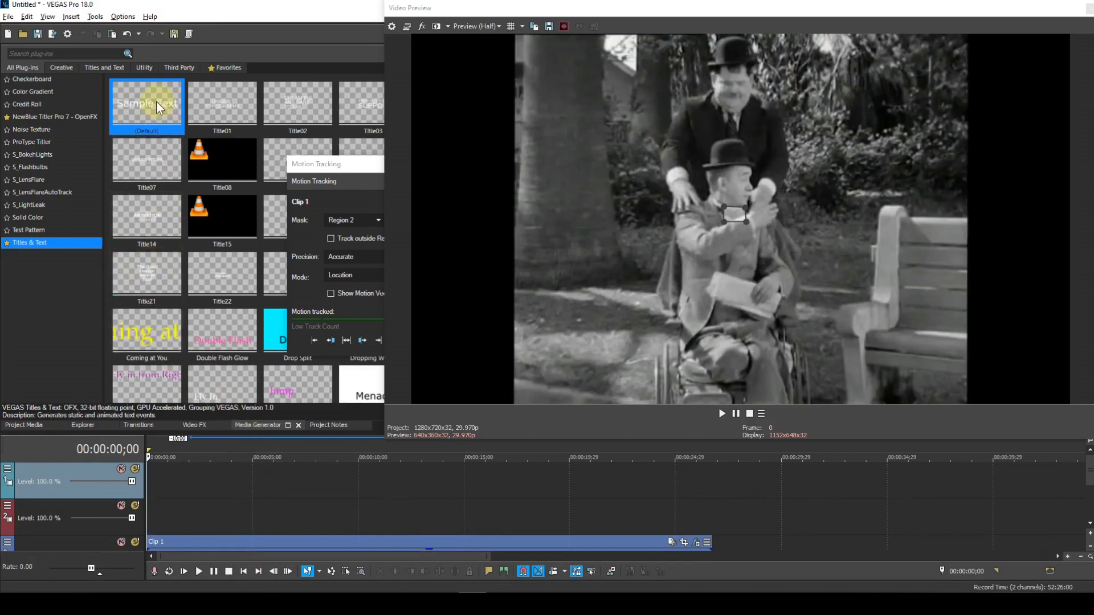
Step: Add a default Titles & Text event on the empty track directly above Clip 1, extend it to Clip 1's end and match its media length
{"action": "left_click_drag", "start_coordinate": [157, 101], "coordinate": [149, 514]}
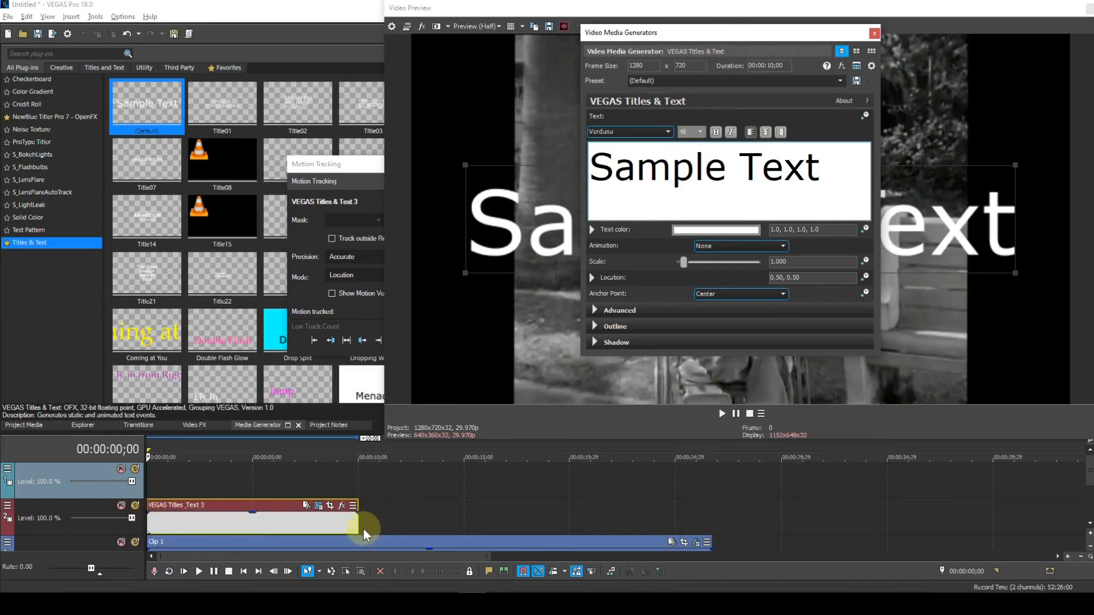
{"action": "left_click_drag", "start_coordinate": [358, 525], "coordinate": [711, 524]}
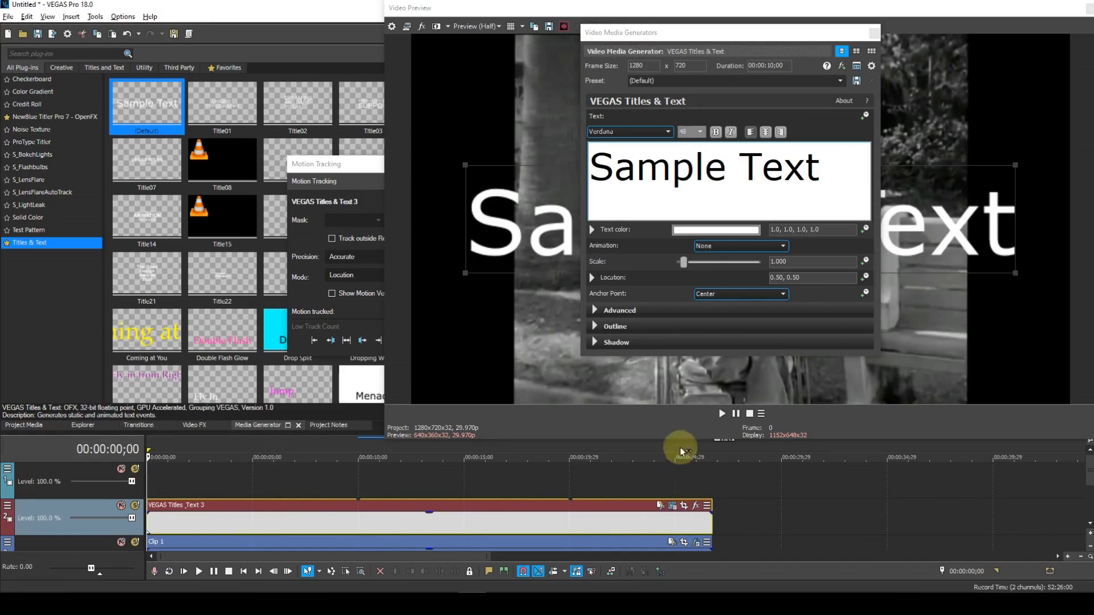
{"action": "left_click", "coordinate": [857, 65]}
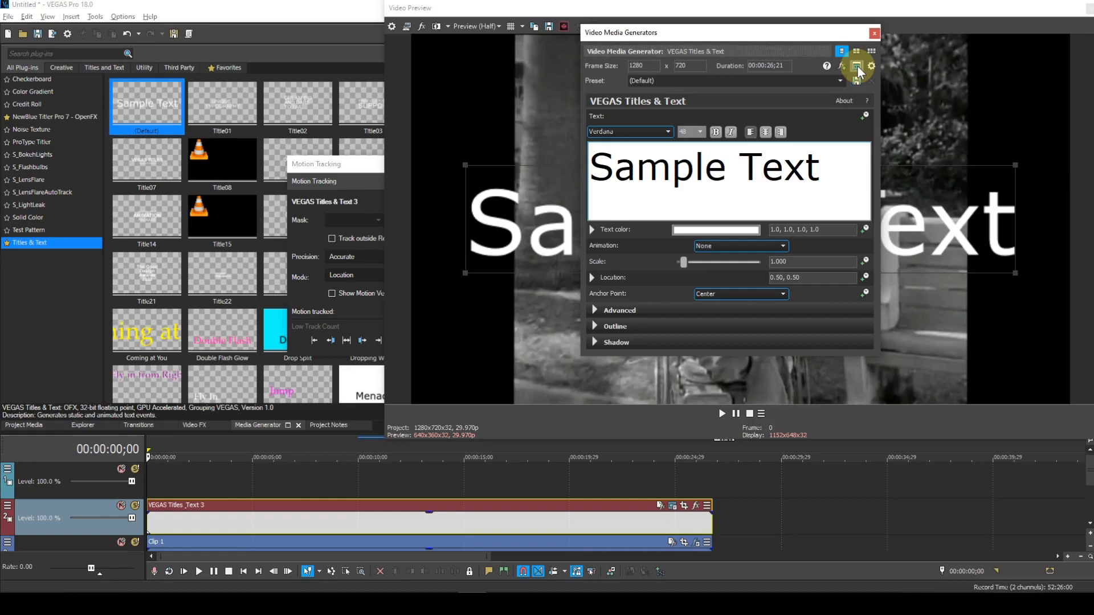
Step: Replace the title's sample text with "Ollie ->"
{"action": "left_click_drag", "start_coordinate": [842, 172], "coordinate": [678, 177]}
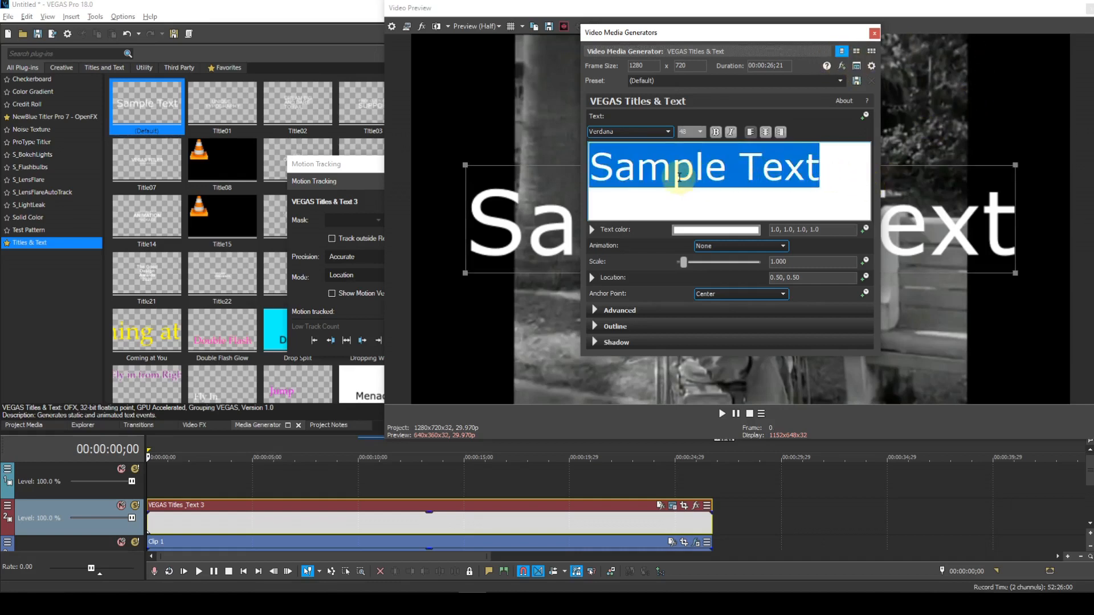
{"action": "type", "text": "Ol"}
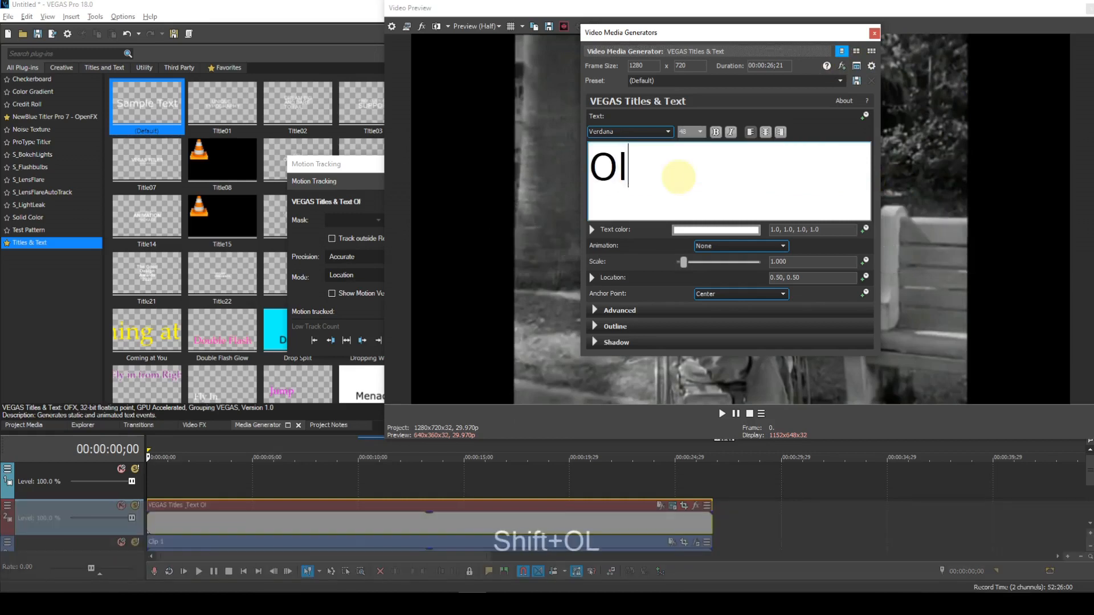
{"action": "type", "text": "lie "}
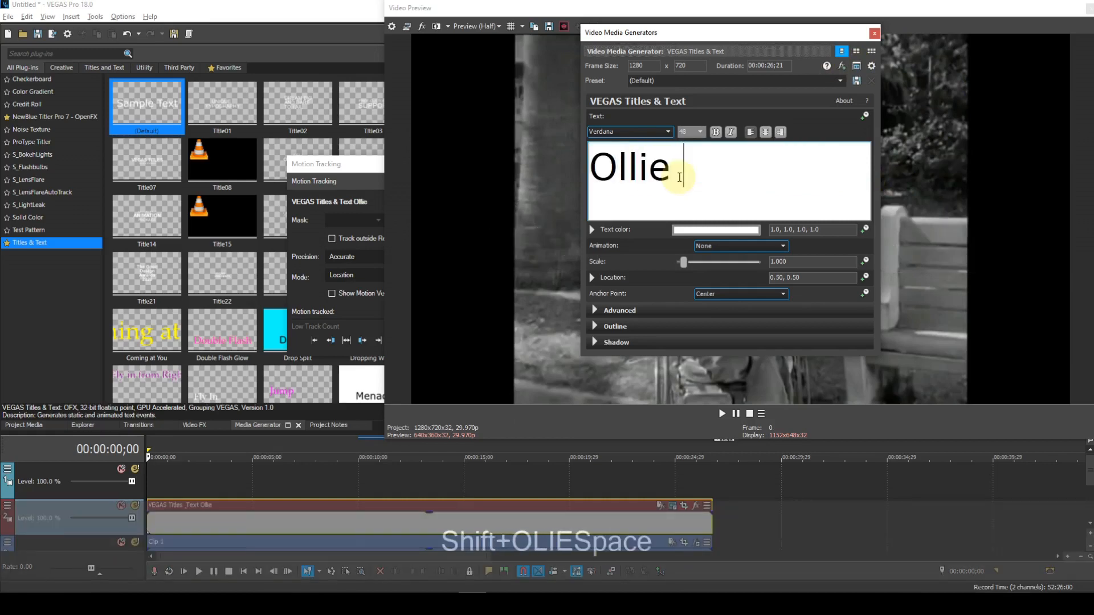
{"action": "type", "text": "->"}
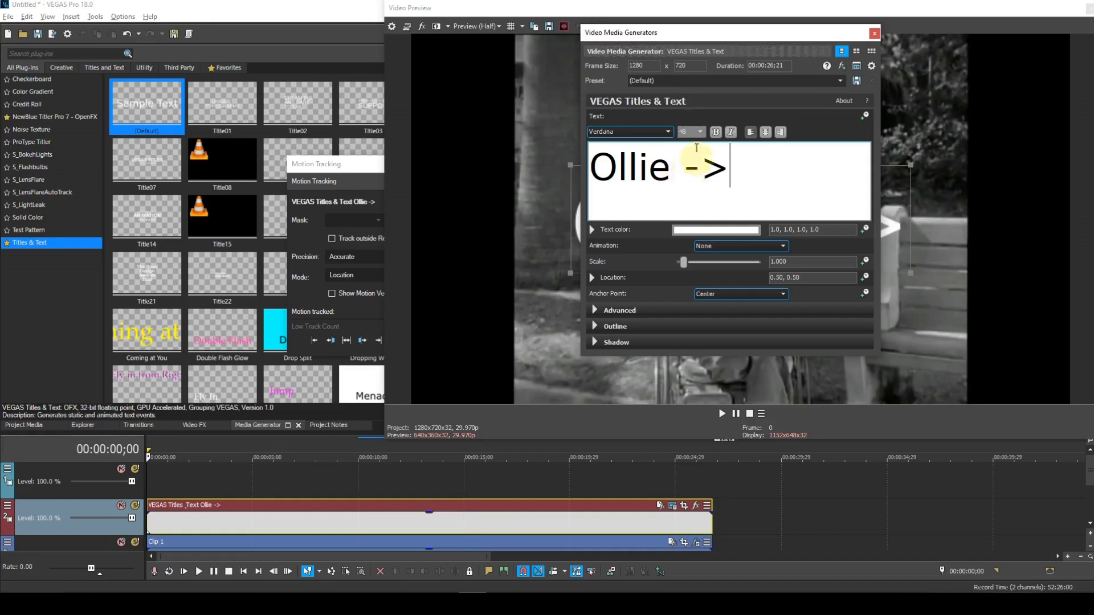
Step: Move the title settings window clear of the preview picture and open the title's background color for editing
{"action": "left_click_drag", "start_coordinate": [699, 33], "coordinate": [343, 45]}
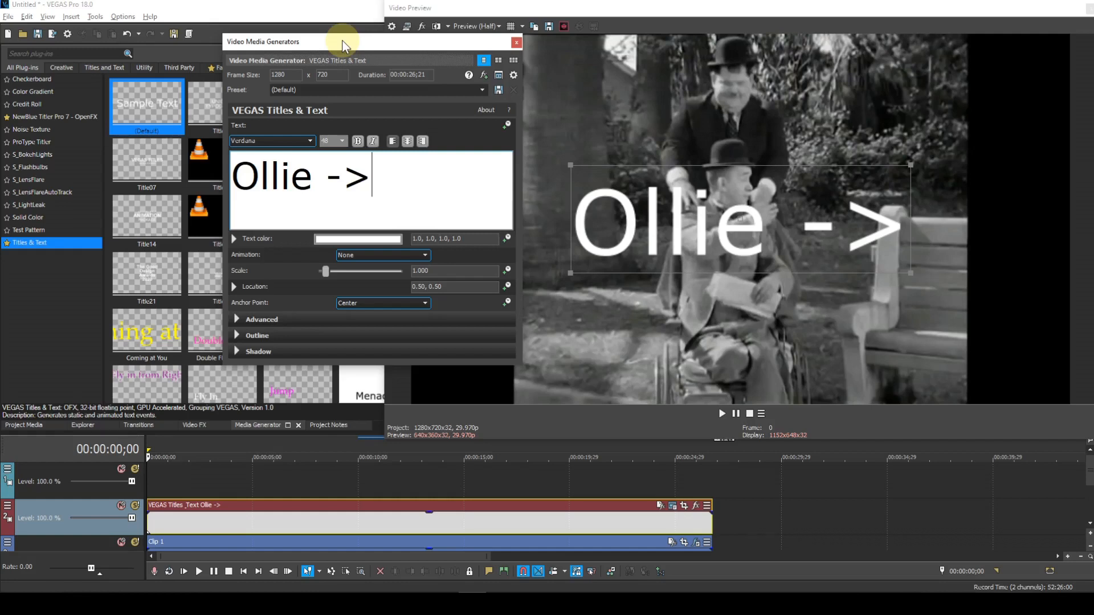
{"action": "left_click", "coordinate": [237, 318]}
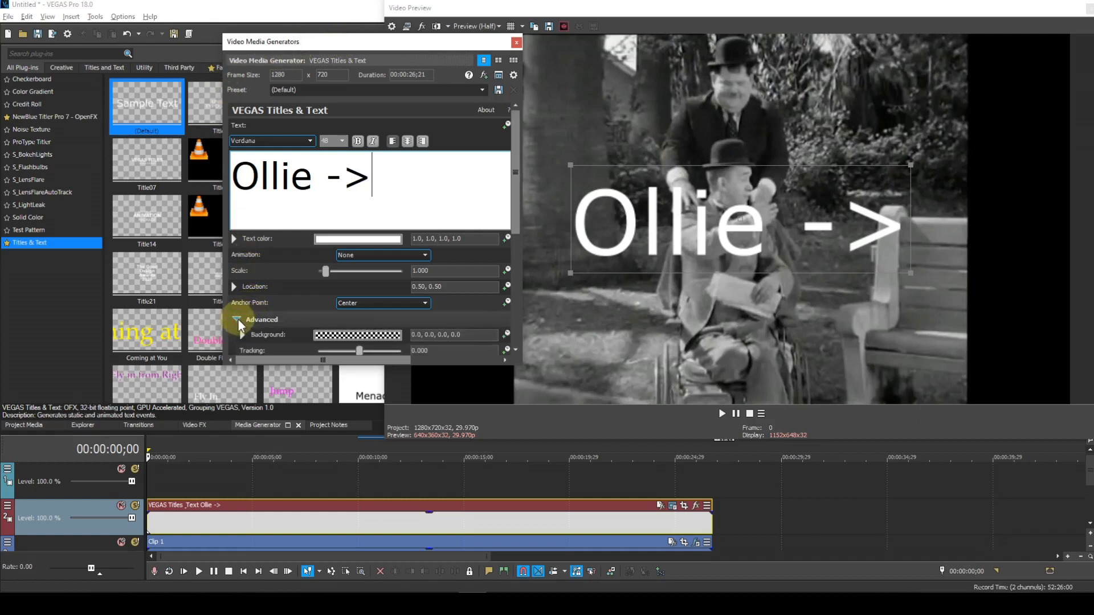
{"action": "left_click", "coordinate": [369, 340]}
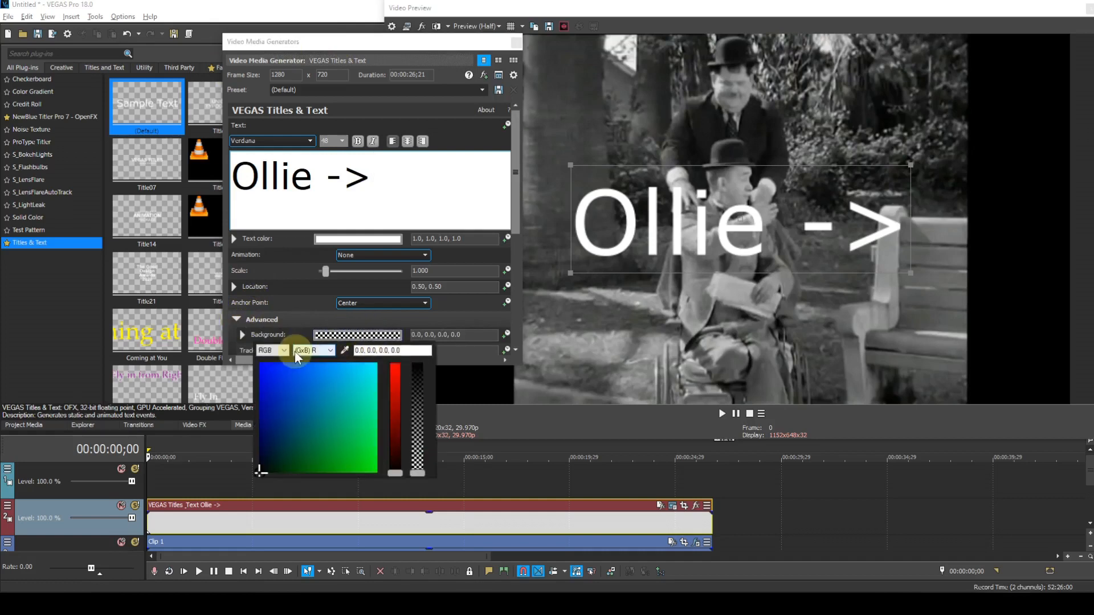
Step: Try a light green background for the title in the HSL color model, at about 106, 0.9, 0.78
{"action": "left_click", "coordinate": [284, 350]}
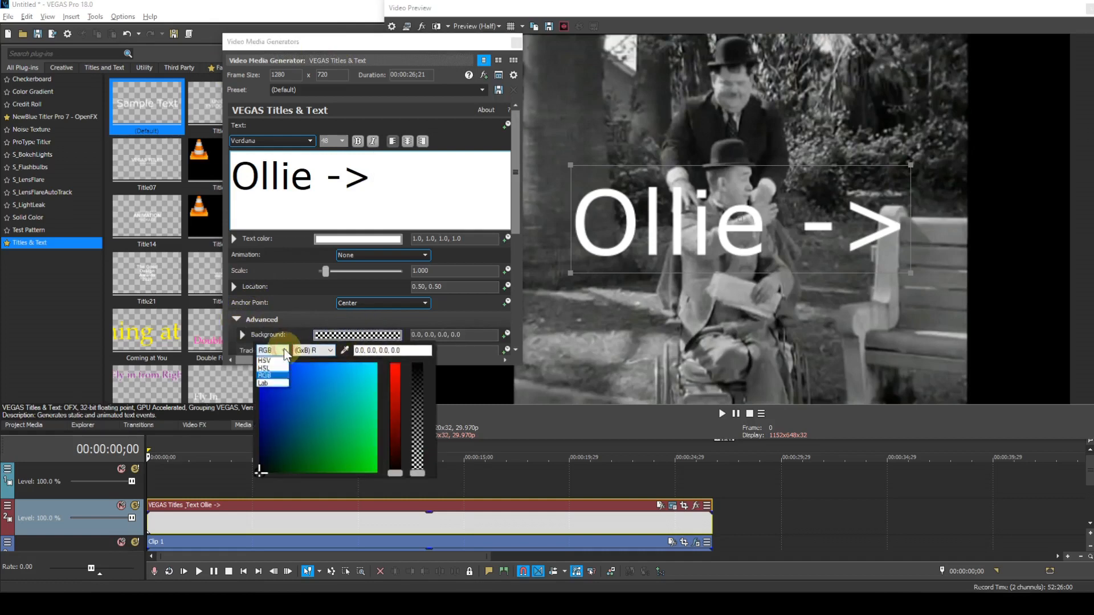
{"action": "left_click", "coordinate": [266, 361]}
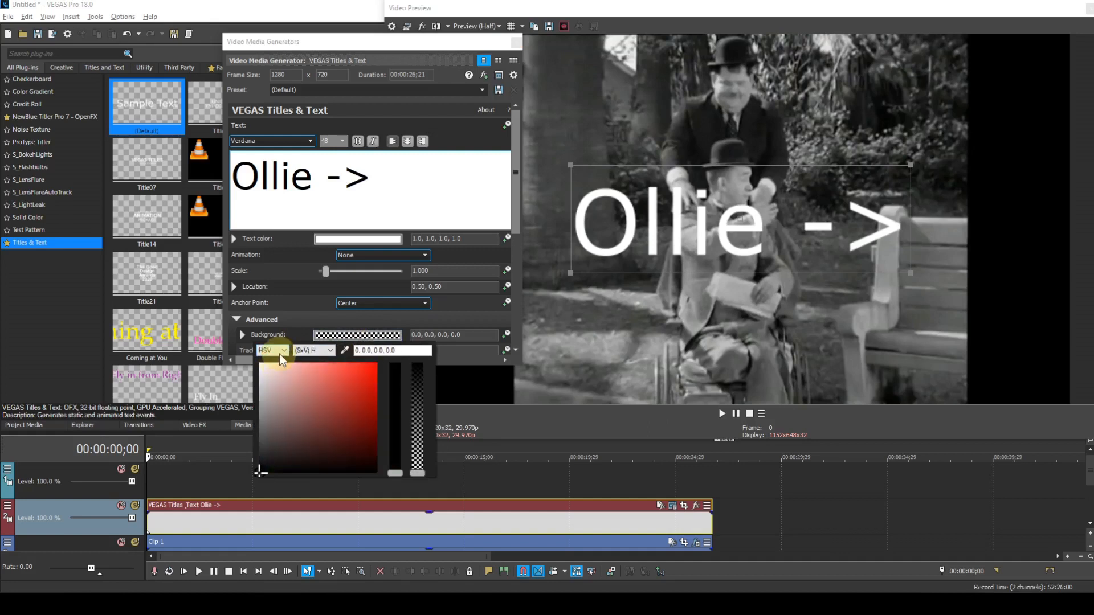
{"action": "left_click", "coordinate": [284, 351]}
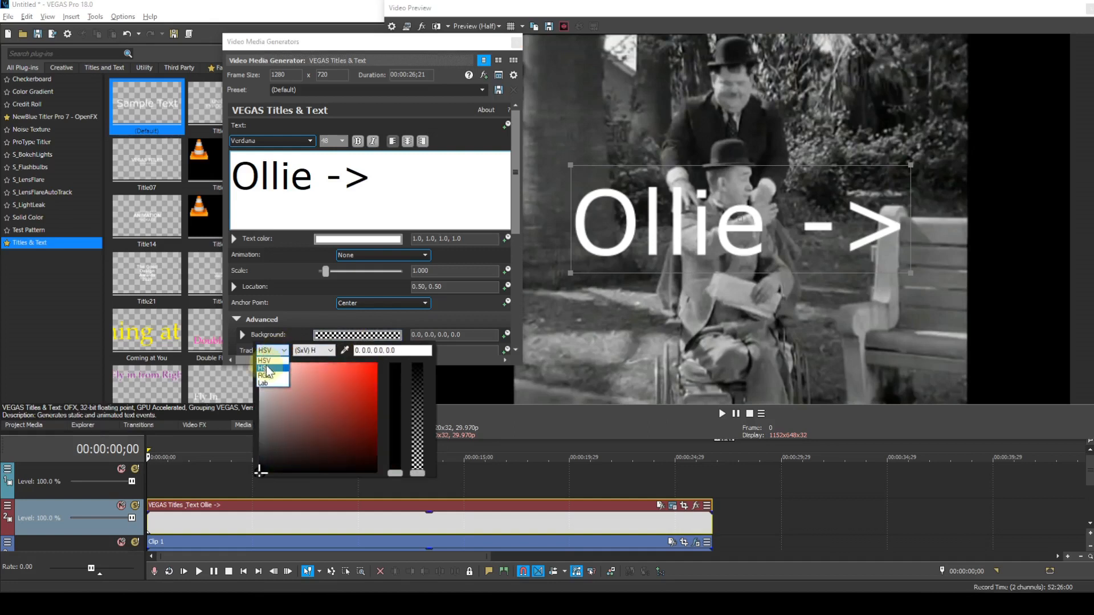
{"action": "left_click", "coordinate": [265, 368]}
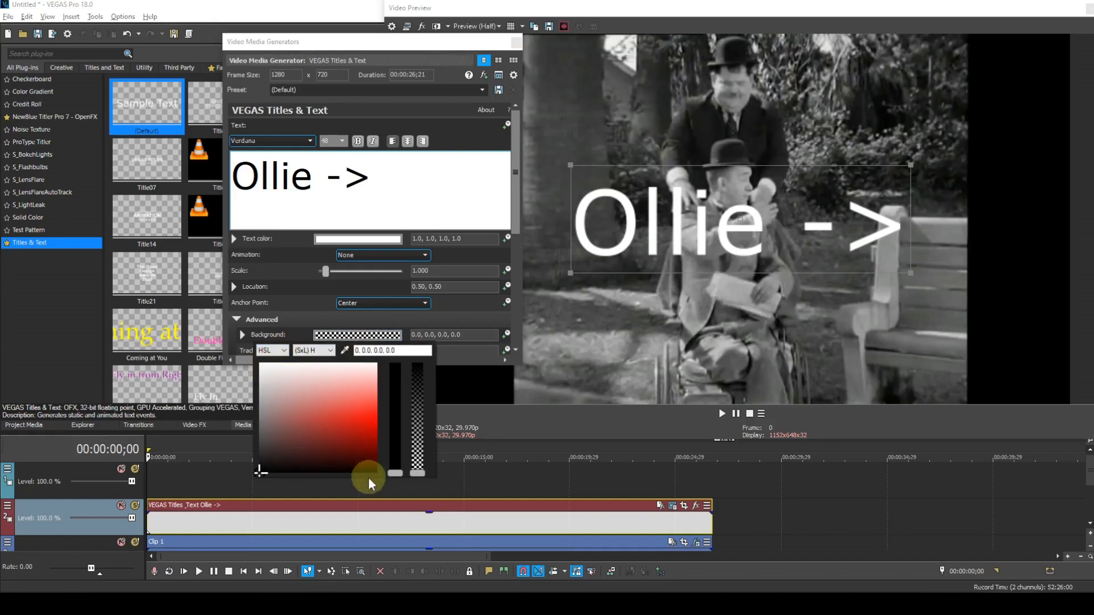
{"action": "left_click_drag", "start_coordinate": [395, 473], "coordinate": [390, 445]}
{"action": "left_click_drag", "start_coordinate": [381, 388], "coordinate": [367, 388]}
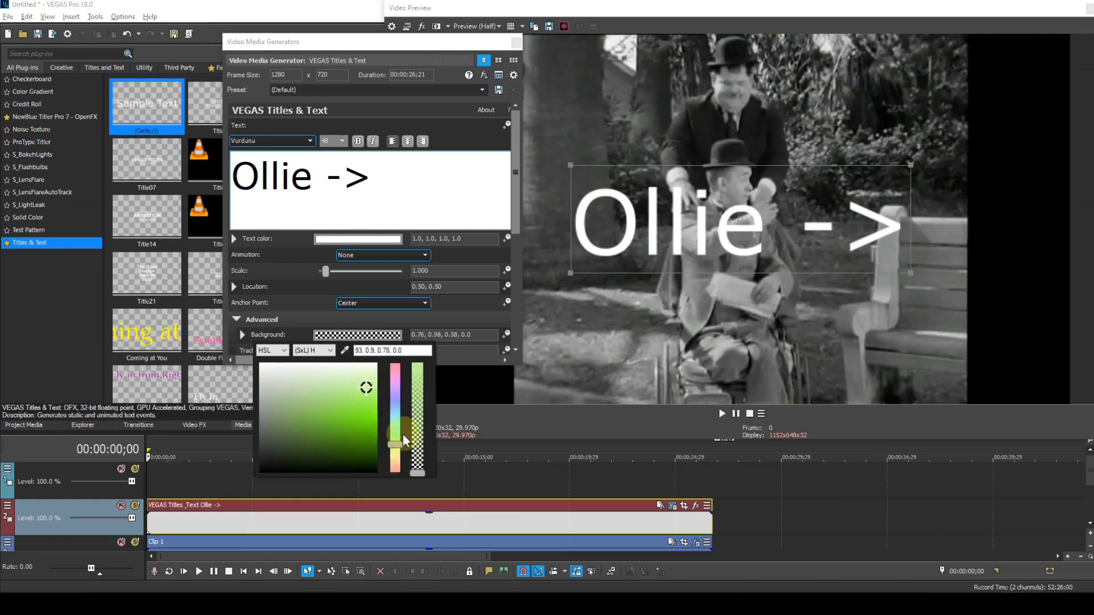
{"action": "left_click_drag", "start_coordinate": [399, 448], "coordinate": [397, 444]}
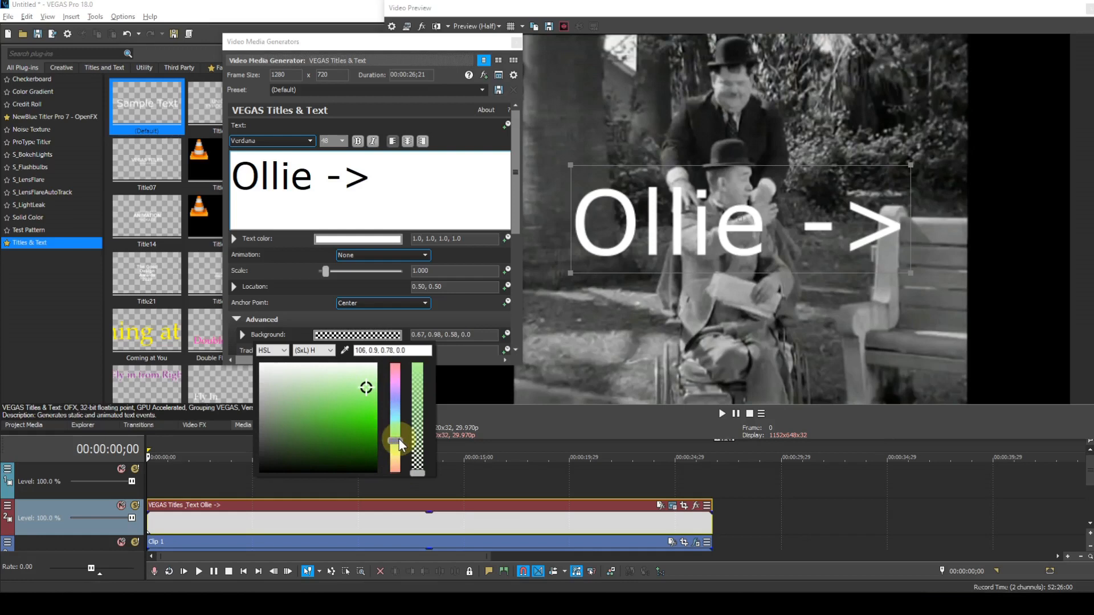
Step: Set the title's background in the RGB color model to a semi-transparent yellow, about 0.98, 0.99, 0.02, 0.35
{"action": "left_click", "coordinate": [286, 351]}
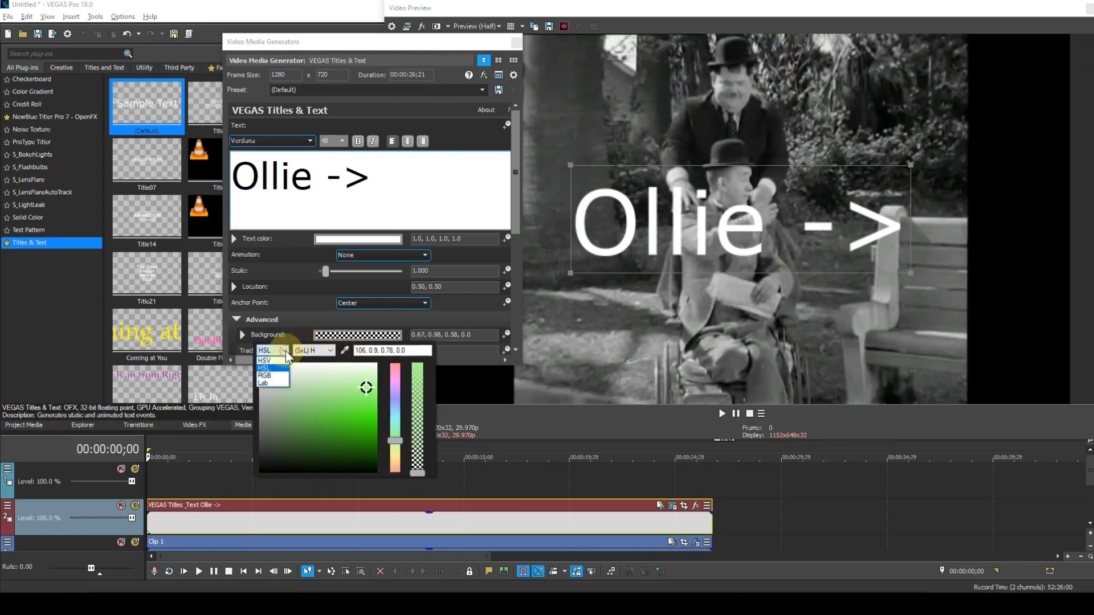
{"action": "left_click", "coordinate": [266, 376]}
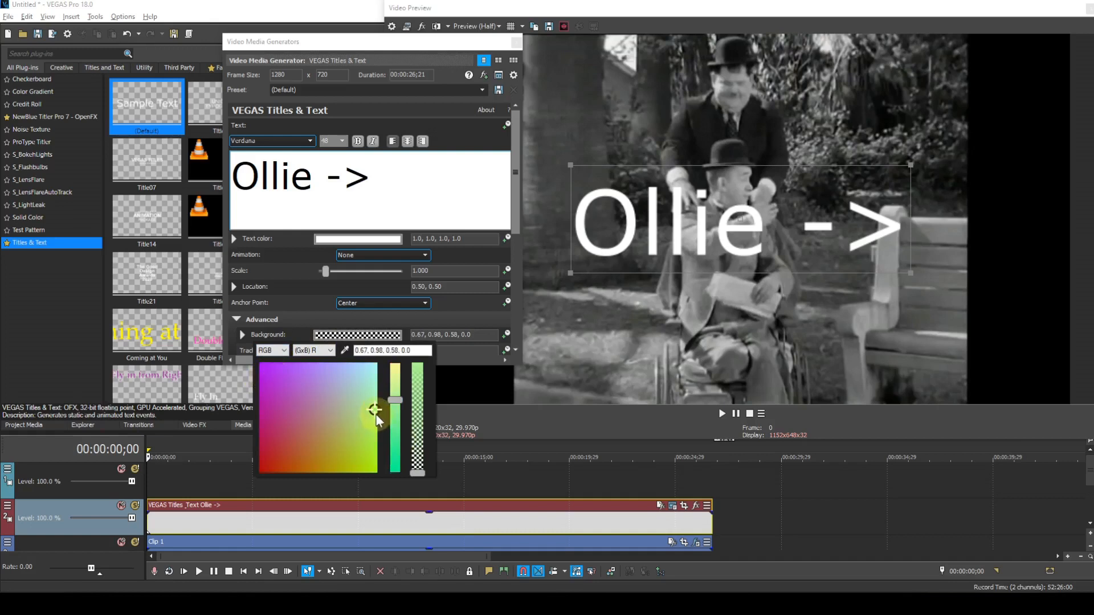
{"action": "left_click_drag", "start_coordinate": [376, 411], "coordinate": [421, 433]}
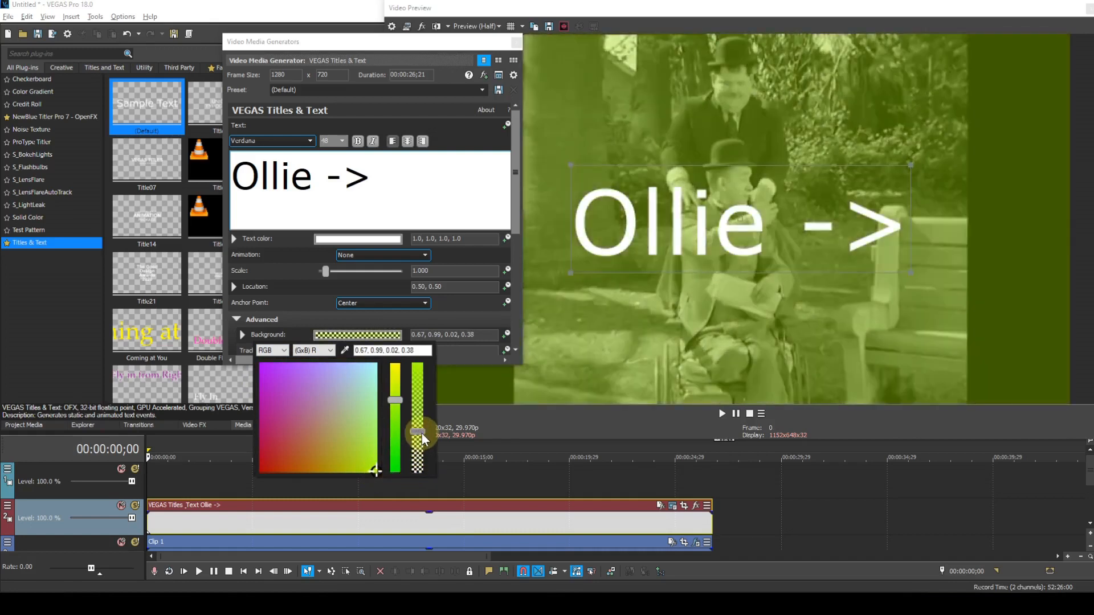
{"action": "left_click", "coordinate": [394, 401]}
{"action": "left_click_drag", "start_coordinate": [396, 389], "coordinate": [399, 363]}
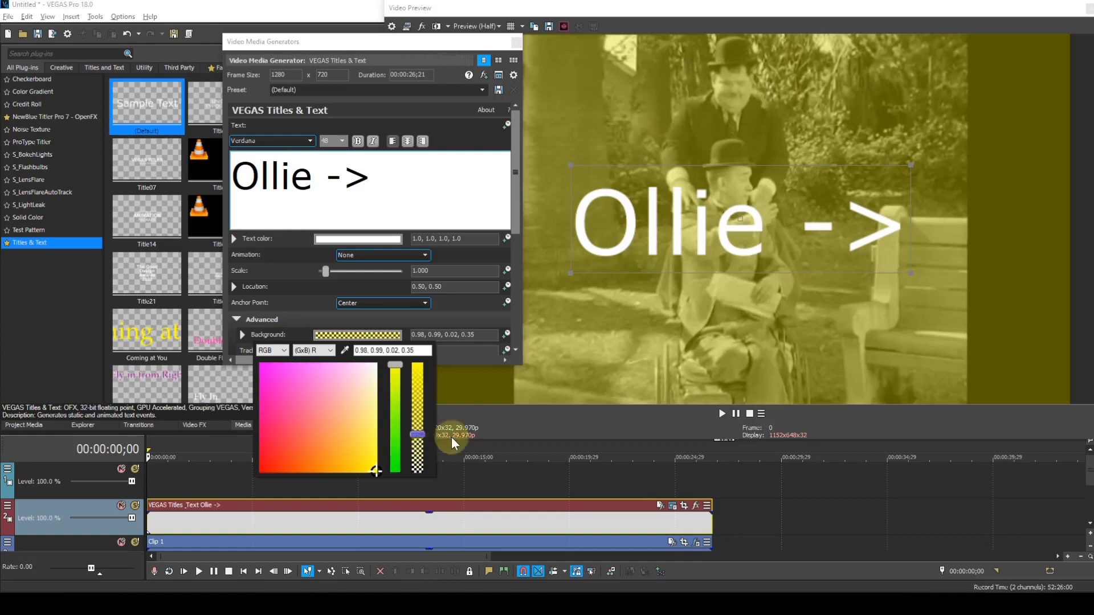
Step: Add VEGAS Bézier Masking to the Ollie title event and resize its rectangular mask around the text, about 0.549 wide and 0.282 high
{"action": "left_click", "coordinate": [695, 506]}
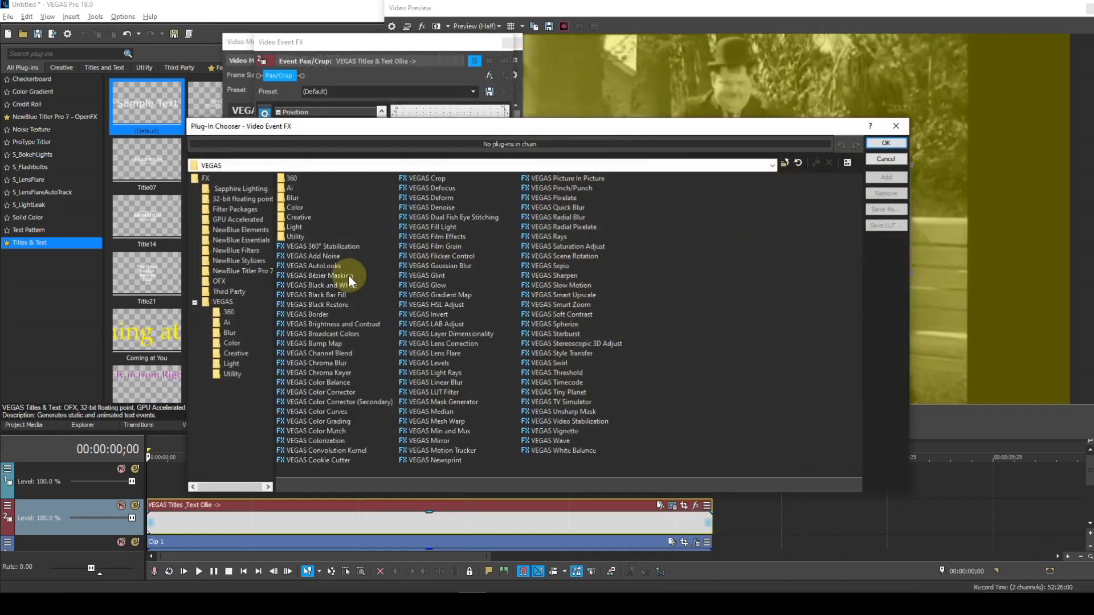
{"action": "left_click", "coordinate": [348, 275]}
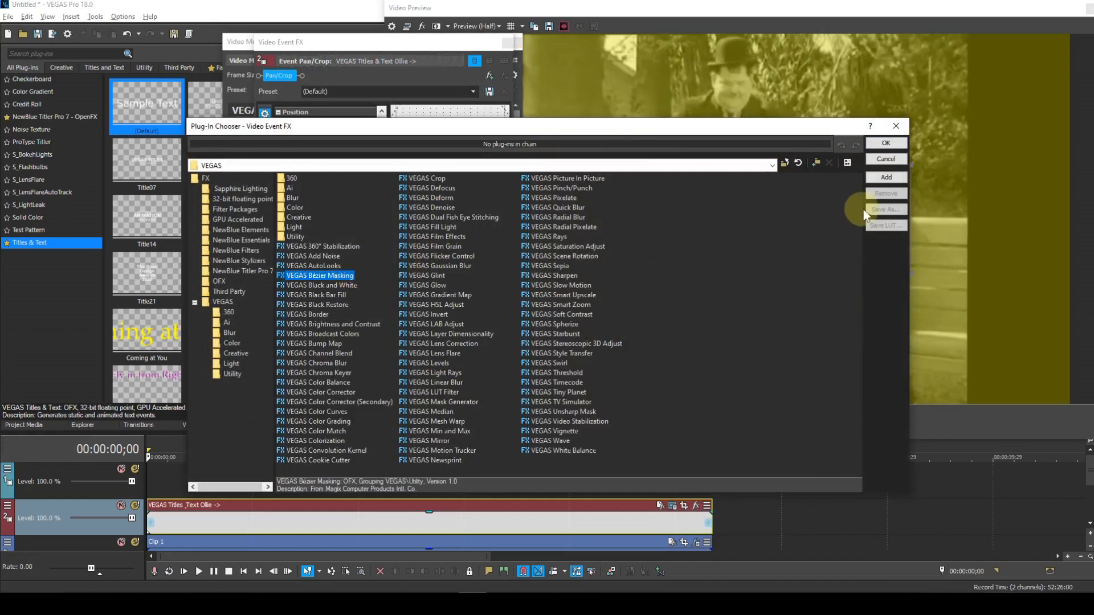
{"action": "left_click", "coordinate": [890, 176]}
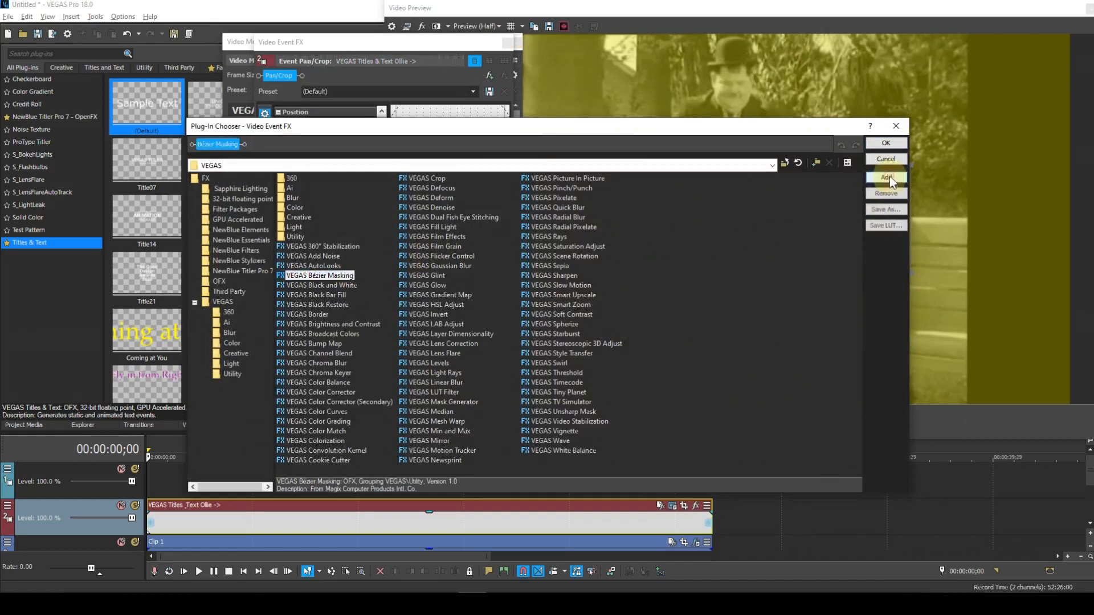
{"action": "left_click", "coordinate": [894, 141]}
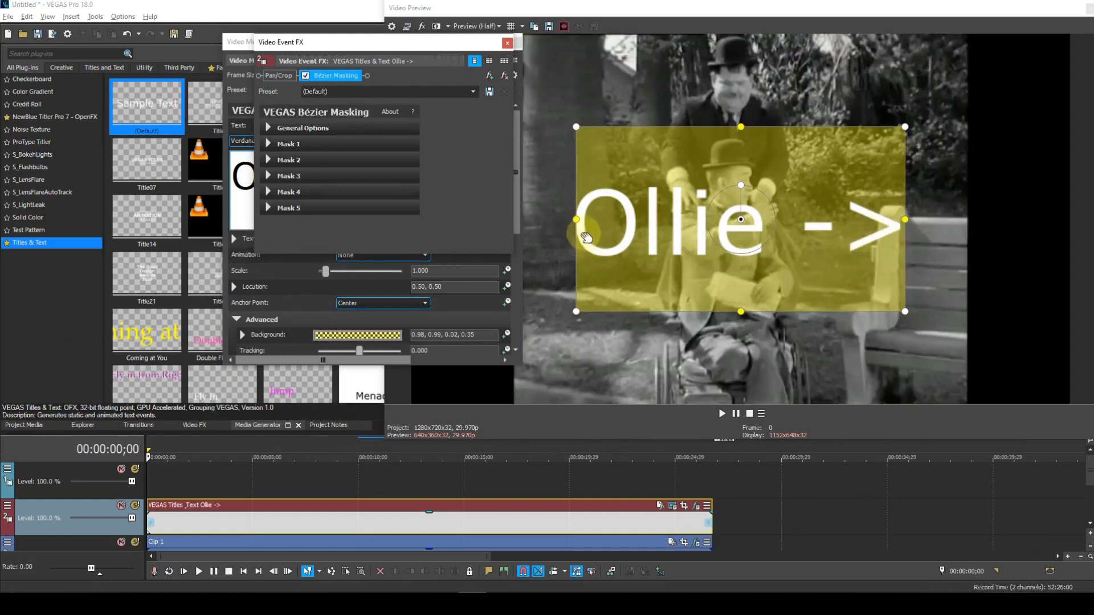
{"action": "left_click_drag", "start_coordinate": [576, 219], "coordinate": [560, 220]}
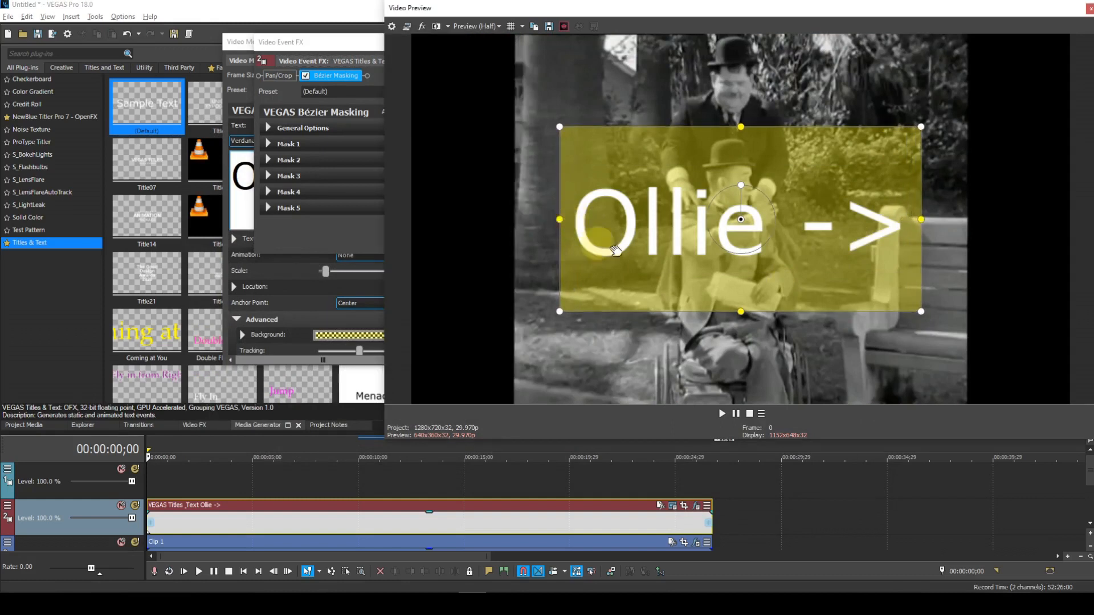
{"action": "left_click_drag", "start_coordinate": [741, 313], "coordinate": [739, 272]}
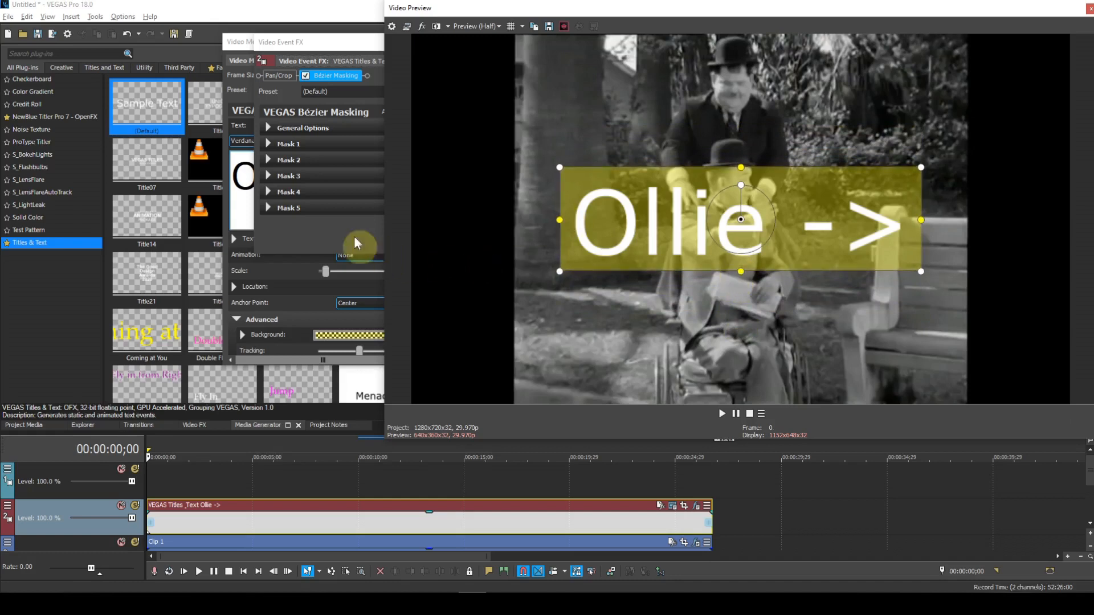
Step: Set Mask 1's feather style to In with a feather of about 3.4, and shift the mask slightly down to about 0.499, 0.494
{"action": "left_click", "coordinate": [270, 143]}
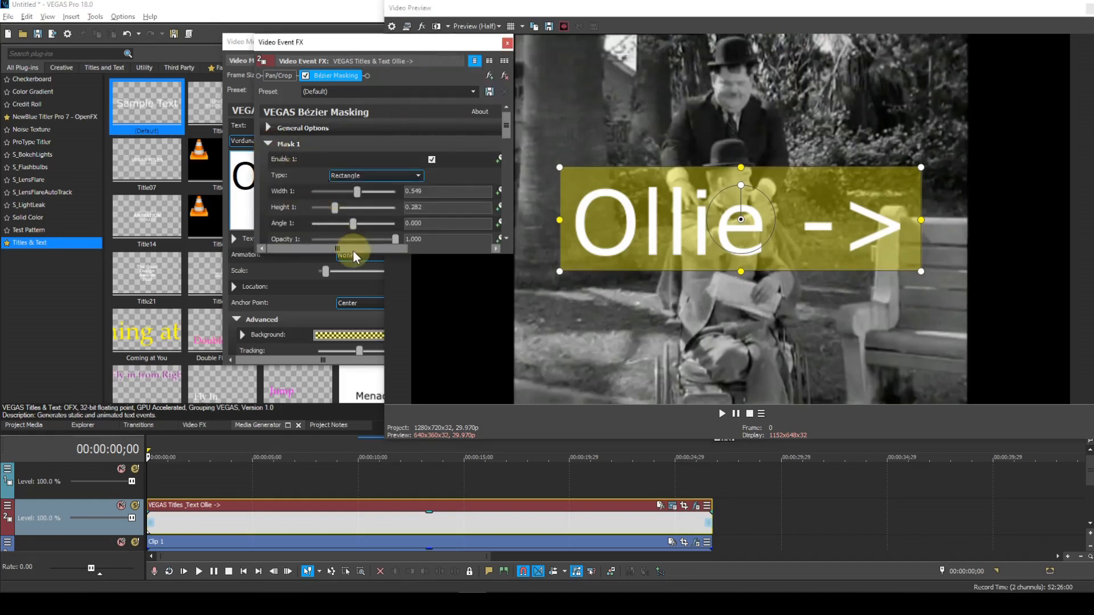
{"action": "left_click_drag", "start_coordinate": [353, 258], "coordinate": [356, 330]}
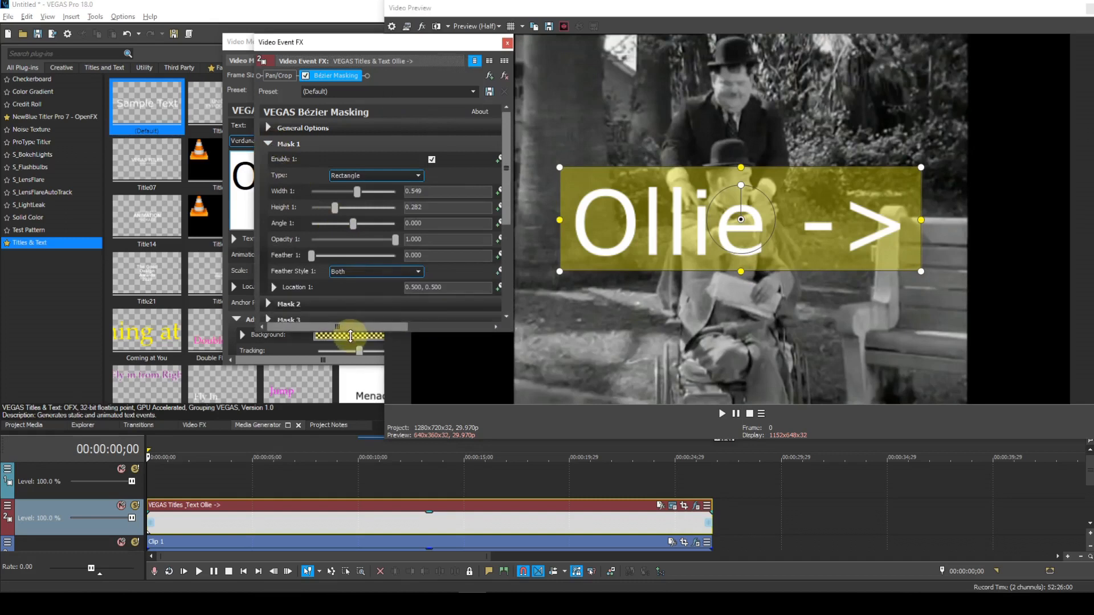
{"action": "left_click", "coordinate": [417, 271]}
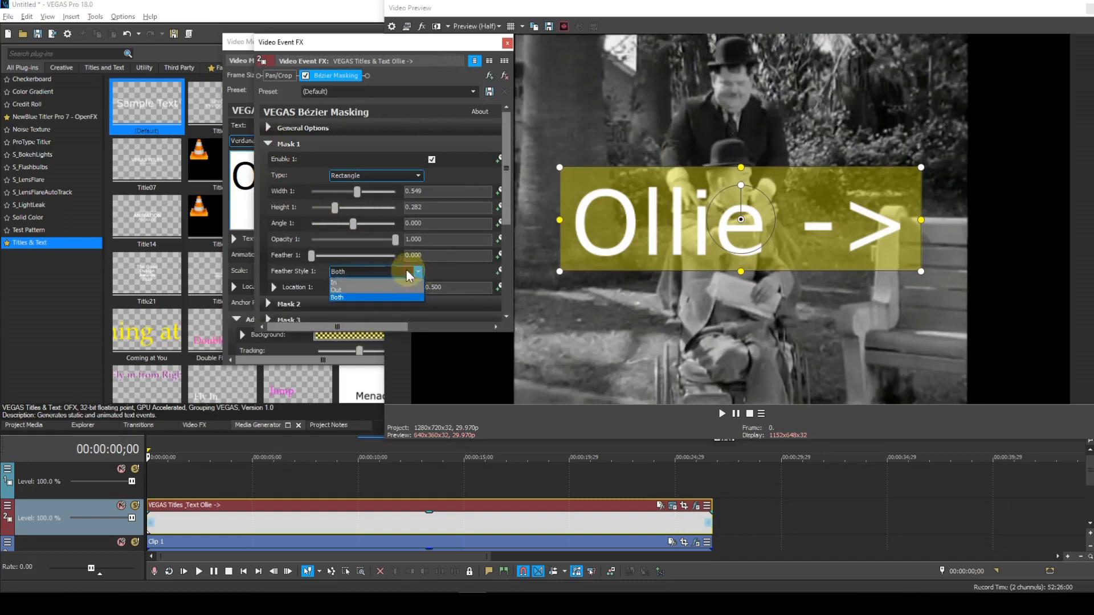
{"action": "left_click", "coordinate": [343, 282]}
{"action": "left_click_drag", "start_coordinate": [311, 255], "coordinate": [318, 259]}
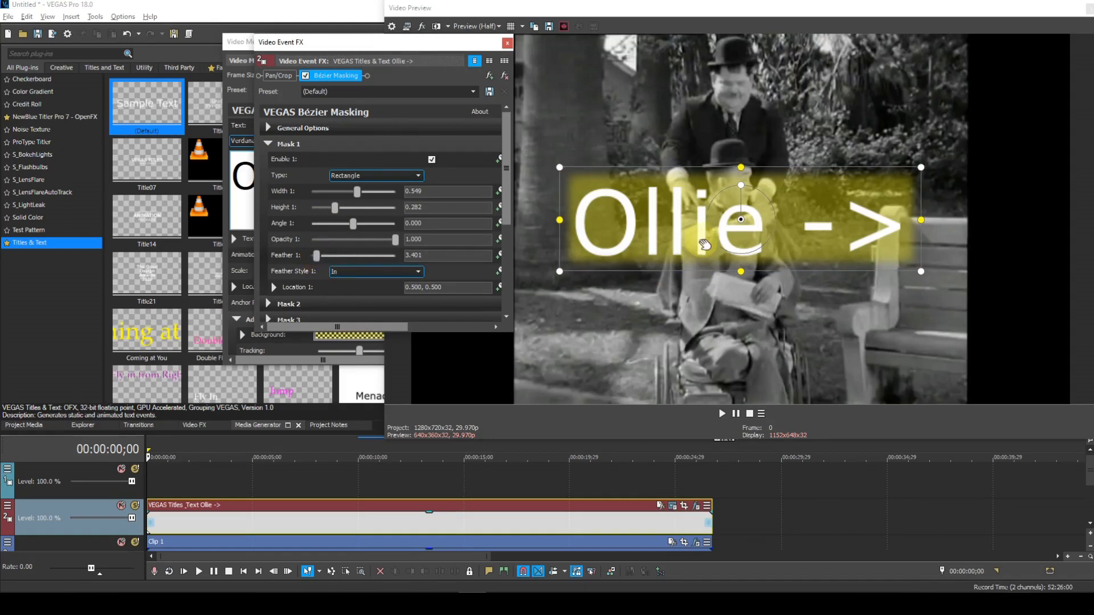
{"action": "left_click_drag", "start_coordinate": [704, 245], "coordinate": [703, 232]}
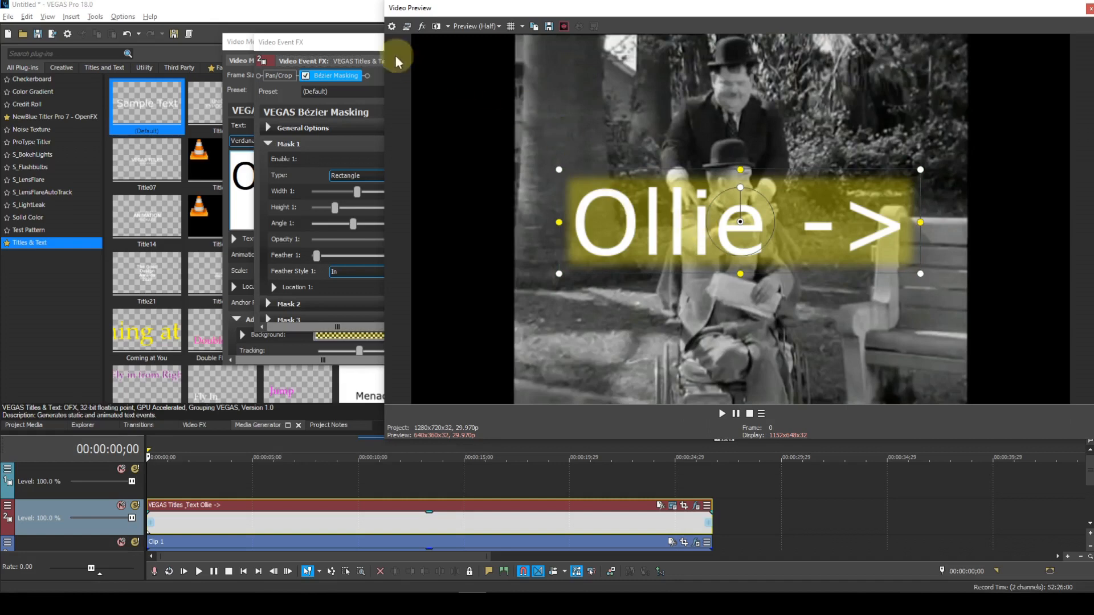
Step: Add the VEGAS Picture In Picture effect to the Ollie title event after Bézier Masking
{"action": "left_click", "coordinate": [358, 45]}
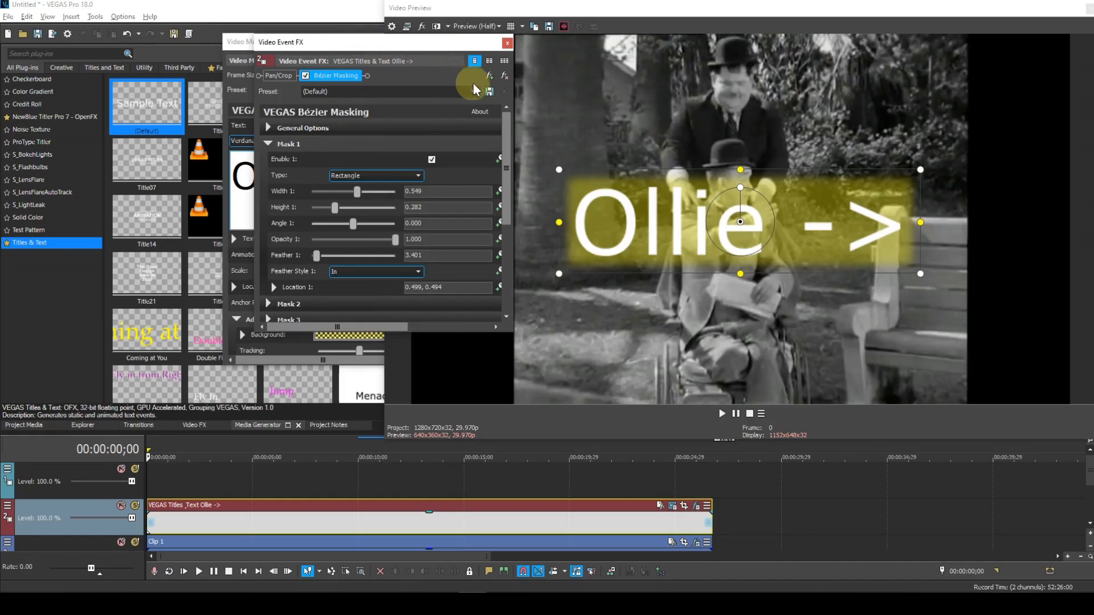
{"action": "left_click", "coordinate": [489, 77]}
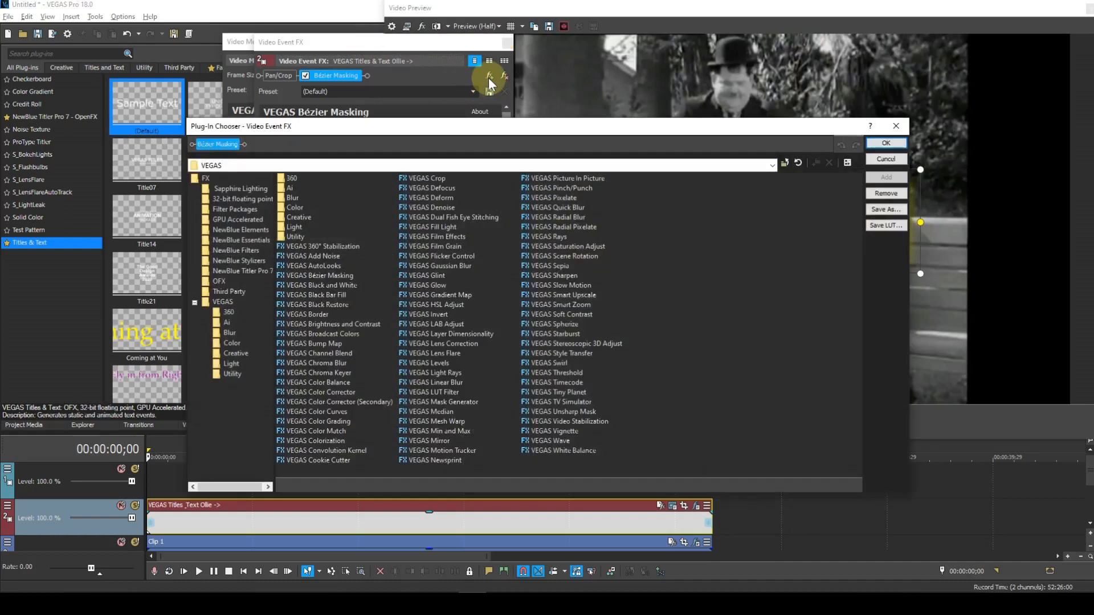
{"action": "left_click", "coordinate": [564, 179]}
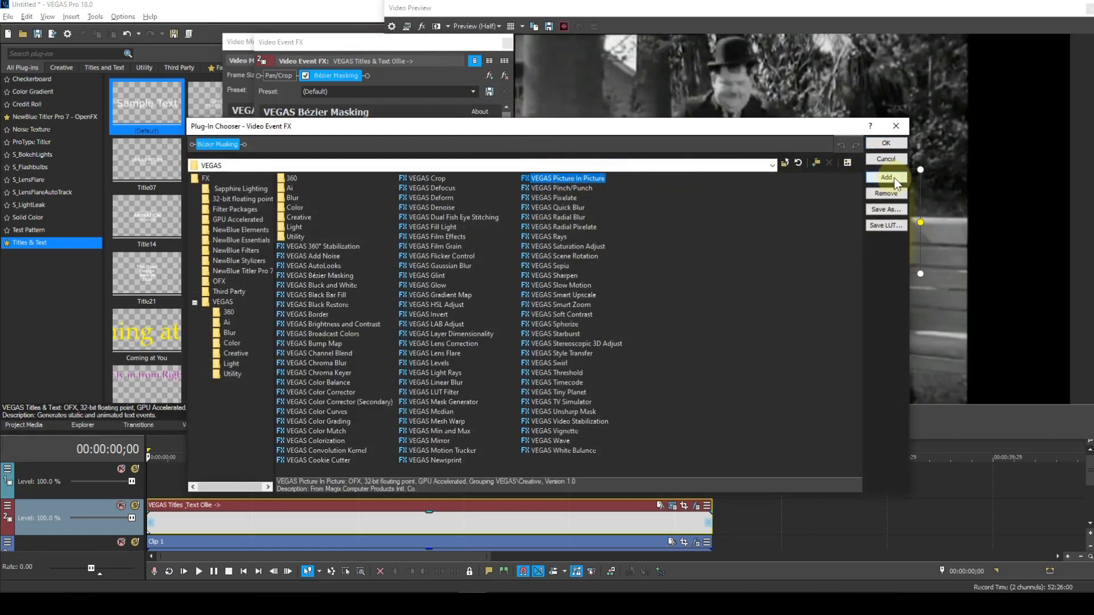
{"action": "left_click", "coordinate": [892, 177]}
{"action": "left_click", "coordinate": [886, 143]}
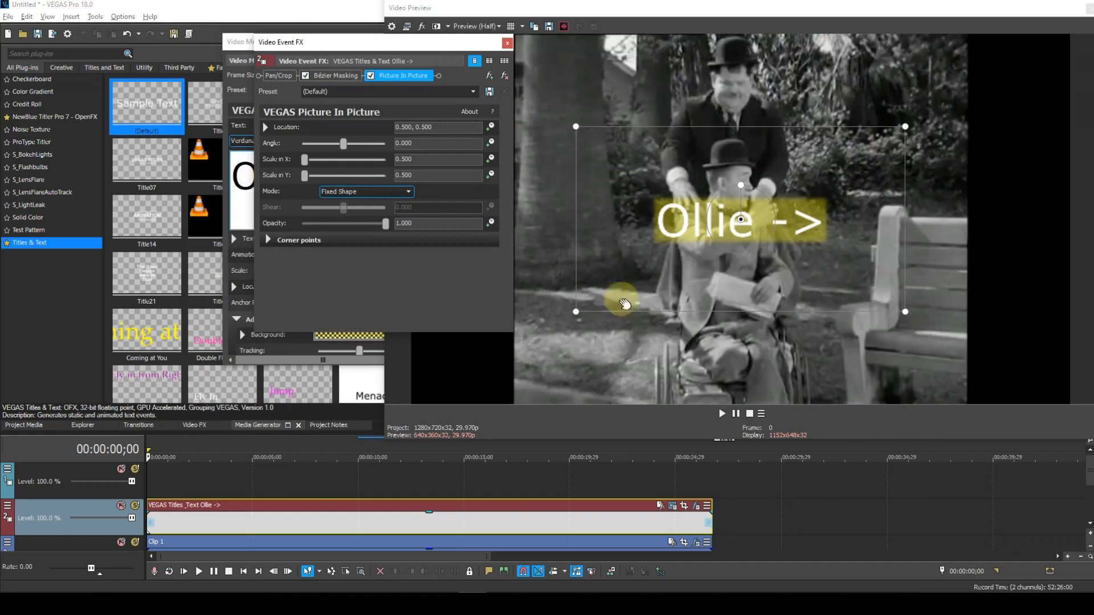
Step: Shrink the Ollie title to about 0.227 scale and place it beside the standing man's head, at about 0.374, 0.863
{"action": "left_click_drag", "start_coordinate": [577, 311], "coordinate": [598, 106]}
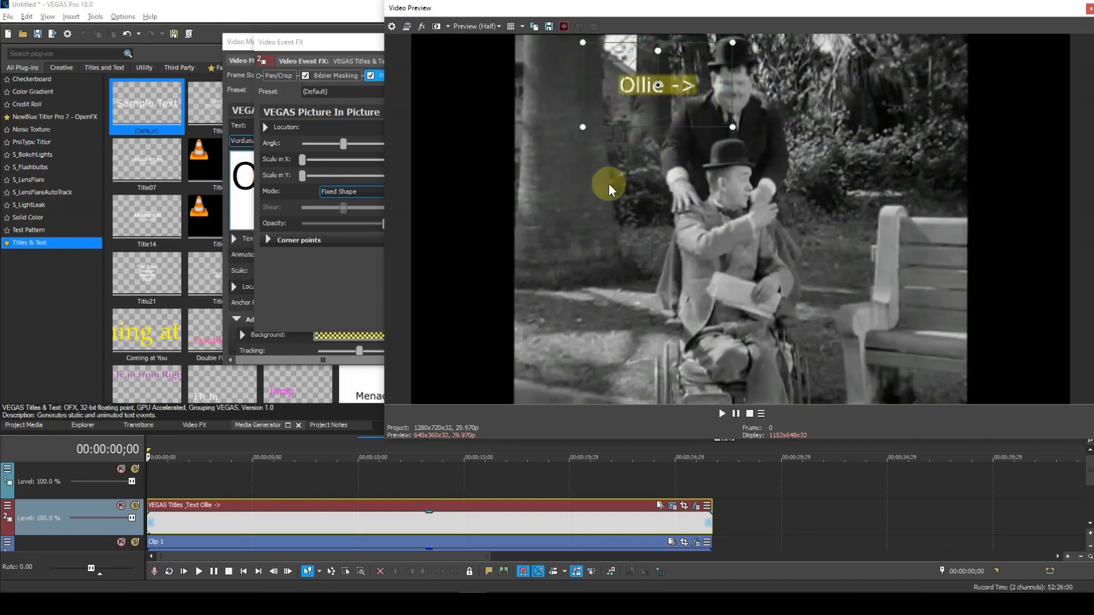
{"action": "left_click", "coordinate": [344, 42]}
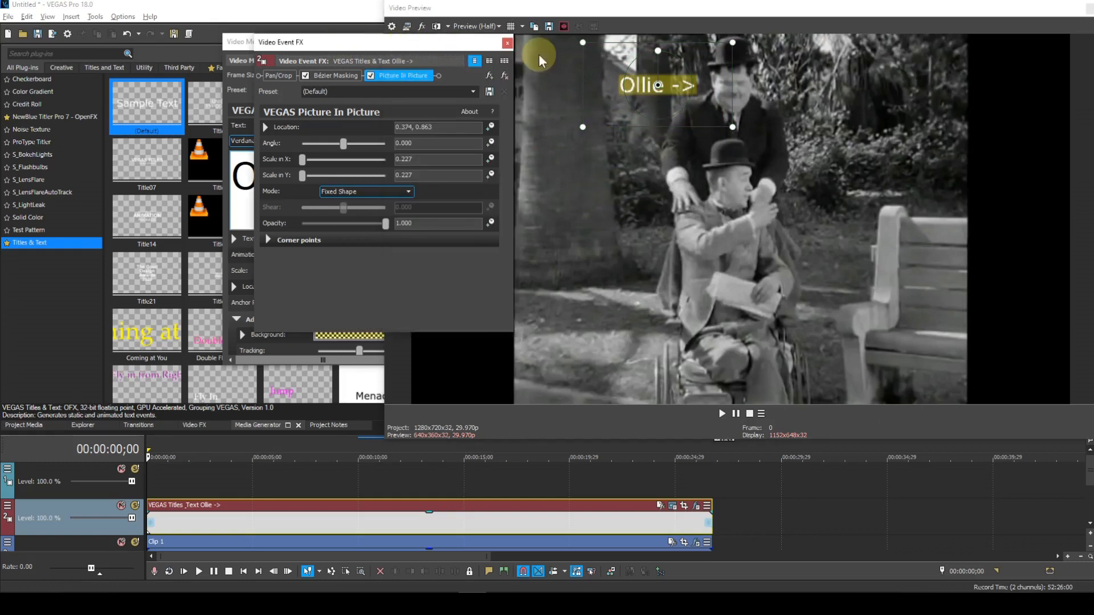
{"action": "left_click", "coordinate": [507, 43]}
{"action": "left_click", "coordinate": [359, 43]}
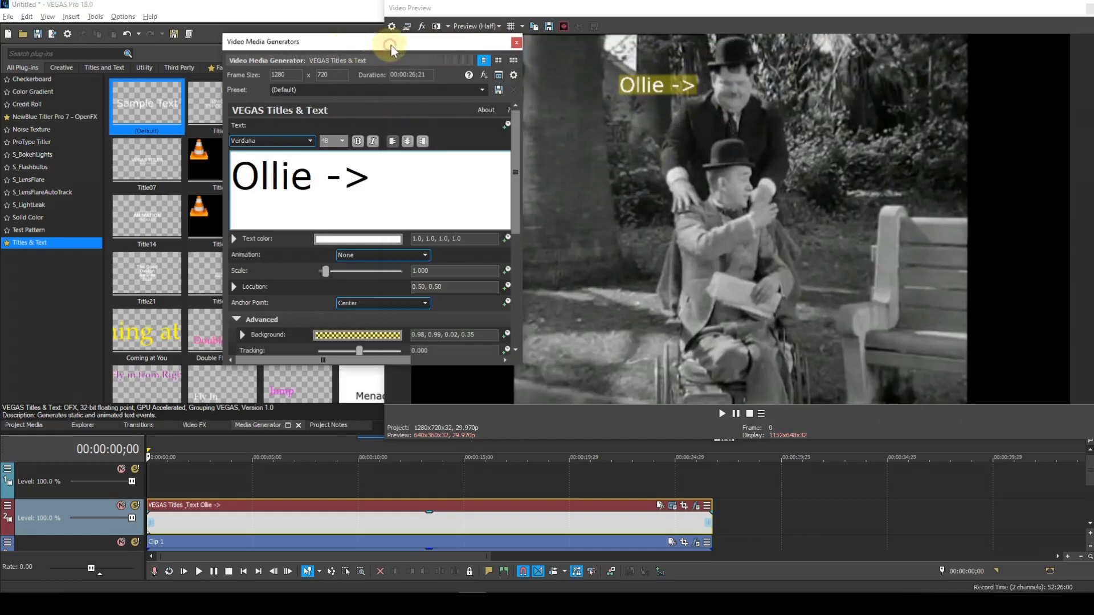
{"action": "left_click", "coordinate": [516, 43]}
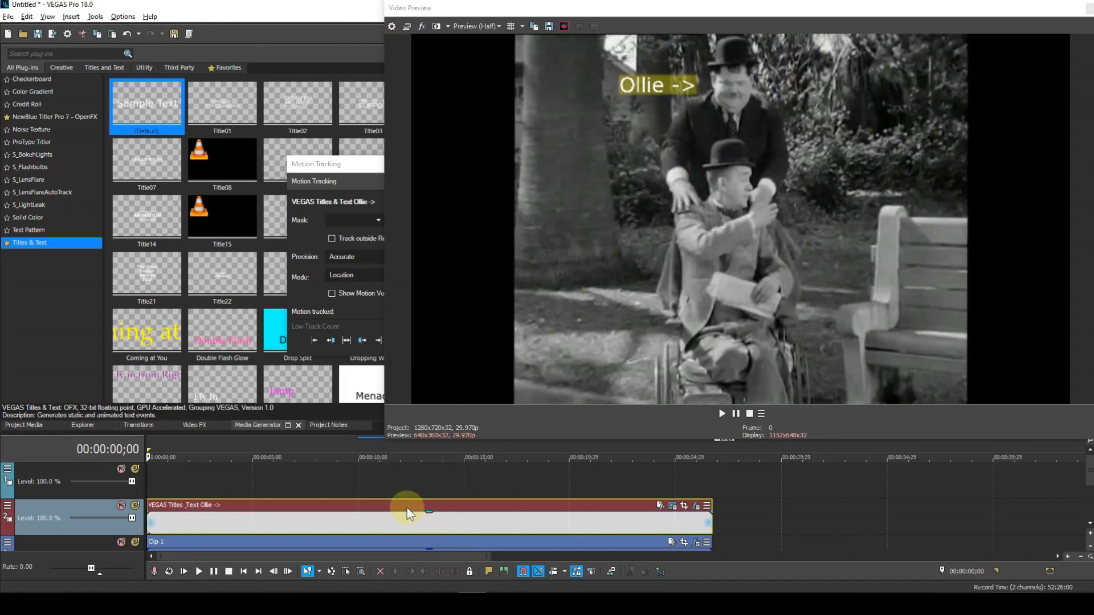
Step: Duplicate the Ollie title event onto the empty track above as a new copy of the source media, and mute the original's track
{"action": "left_click_drag", "start_coordinate": [407, 507], "coordinate": [410, 488]}
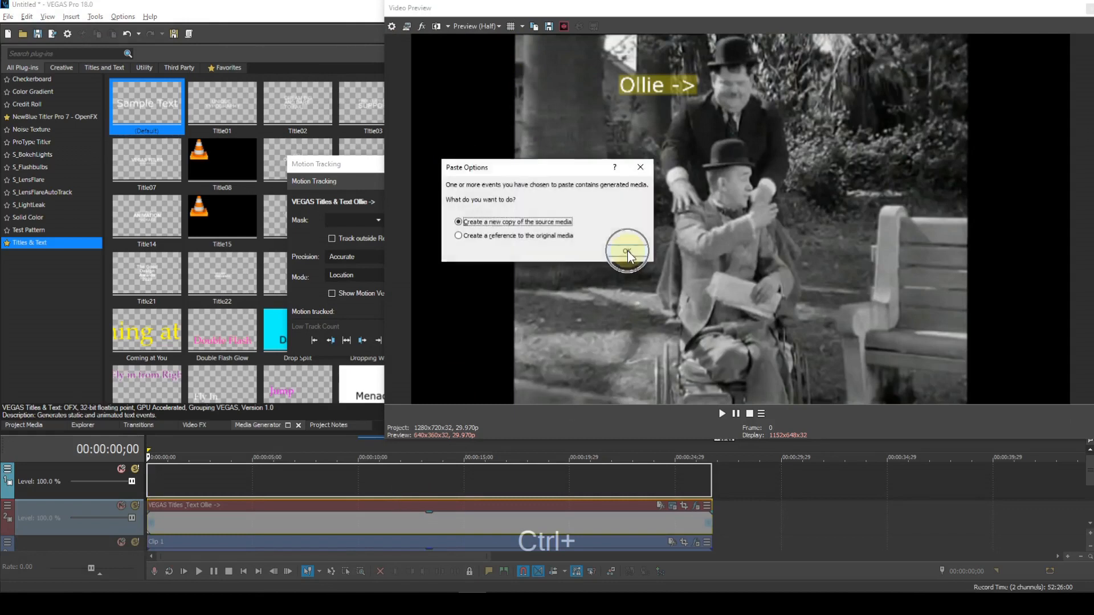
{"action": "left_click", "coordinate": [630, 251]}
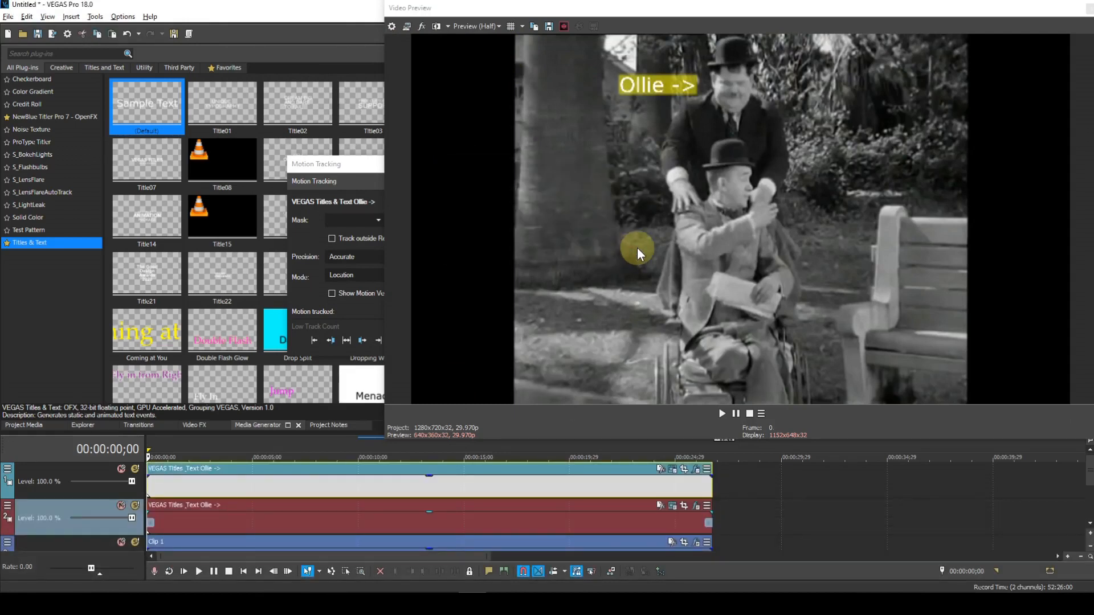
{"action": "left_click", "coordinate": [121, 505]}
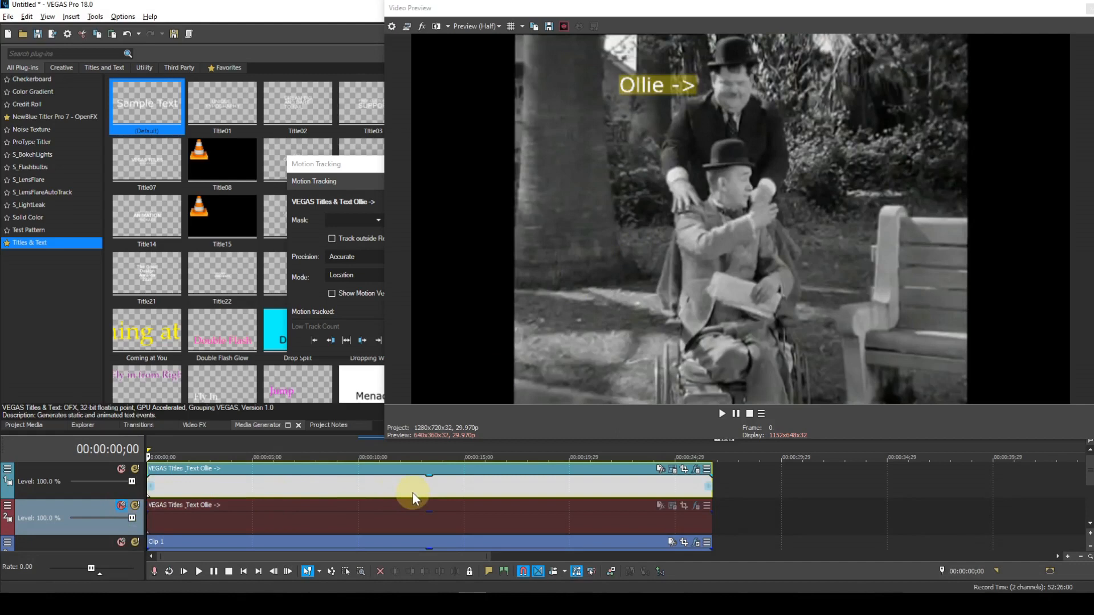
Step: Change the duplicated title's text to "<- Stan"
{"action": "left_click", "coordinate": [673, 472]}
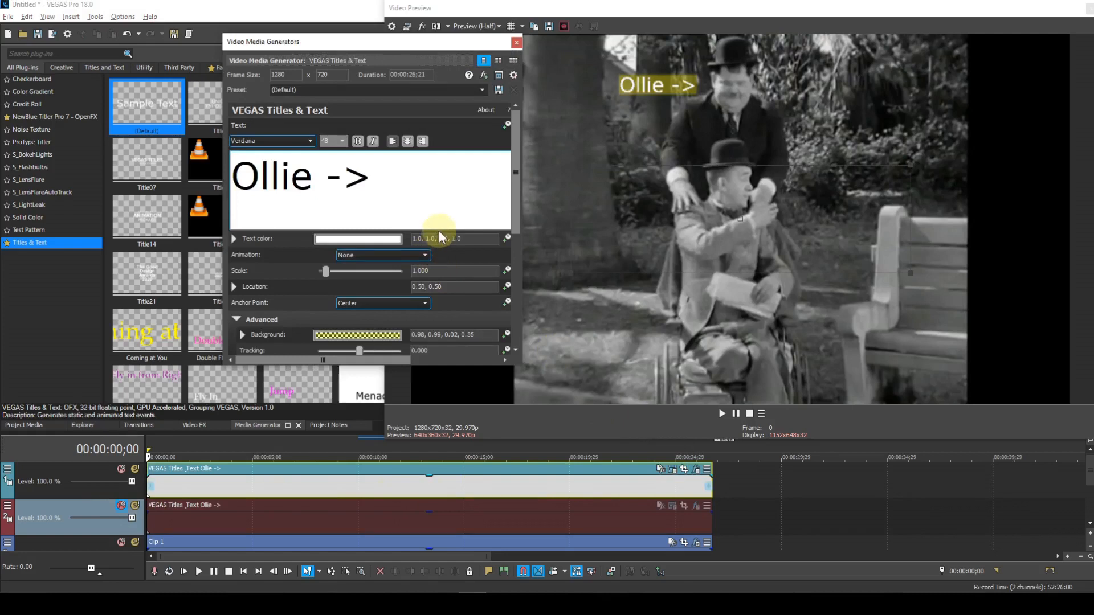
{"action": "left_click", "coordinate": [378, 180]}
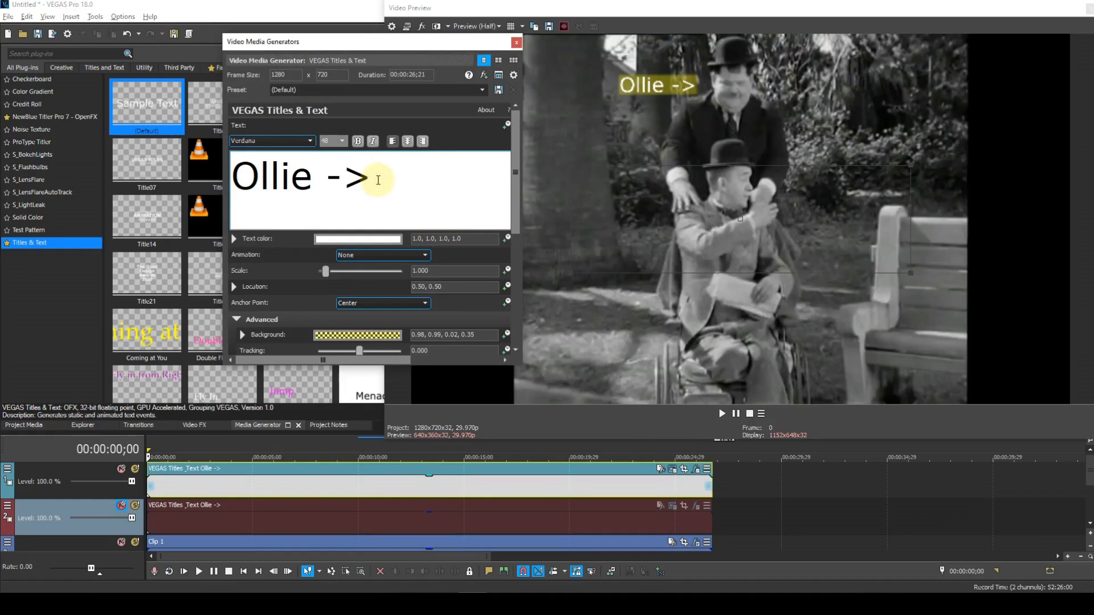
{"action": "key", "text": "BackSpace"}
{"action": "key", "text": "BackSpace"}
{"action": "key", "text": "BackSpace"}
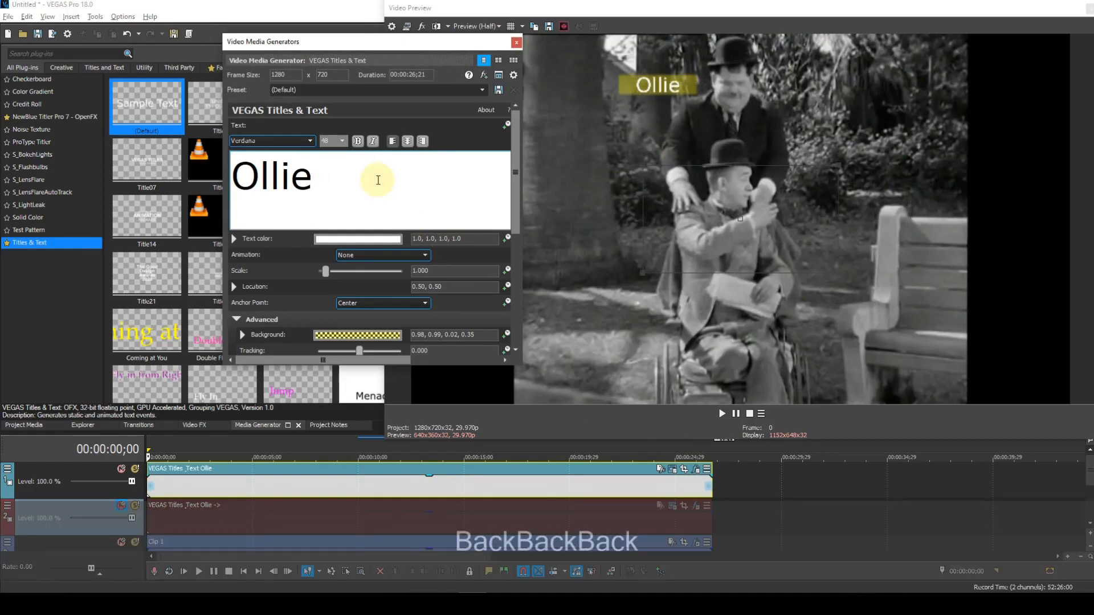
{"action": "left_click", "coordinate": [237, 178]}
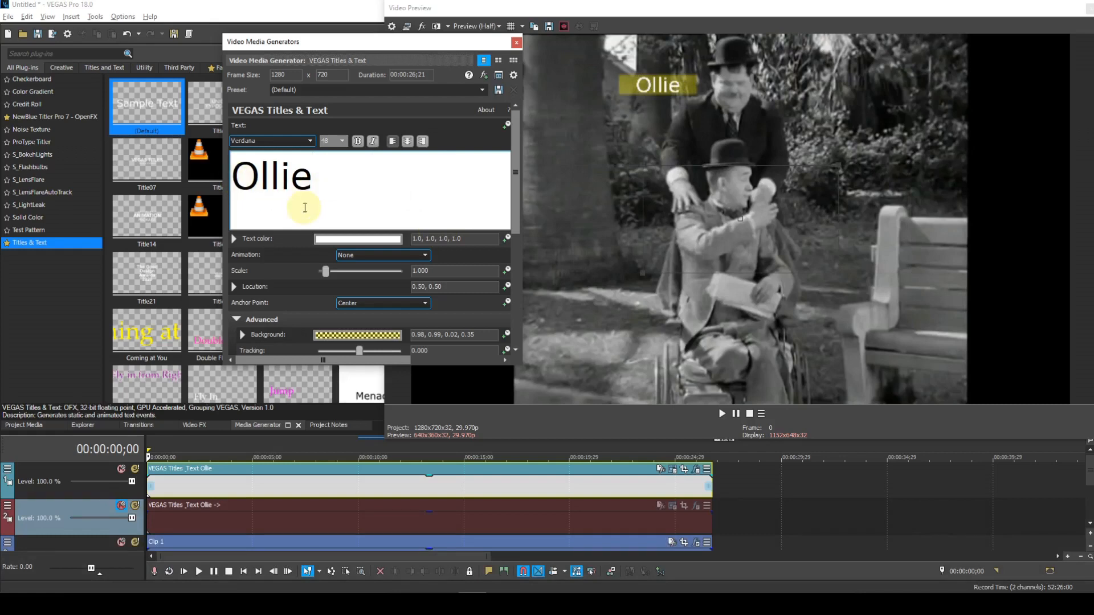
{"action": "type", "text": "<"}
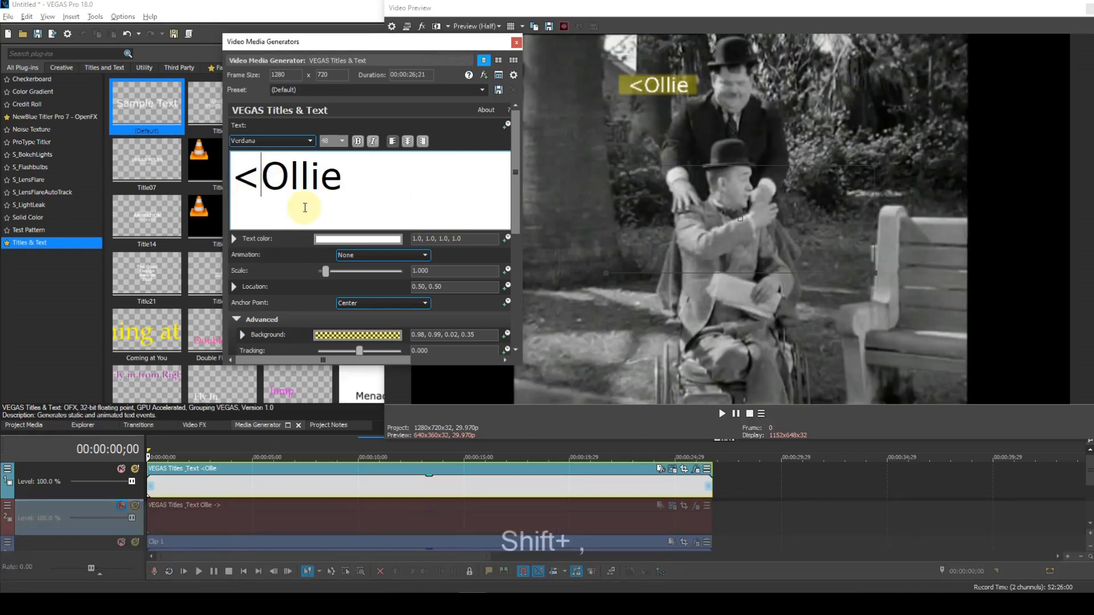
{"action": "type", "text": "-"}
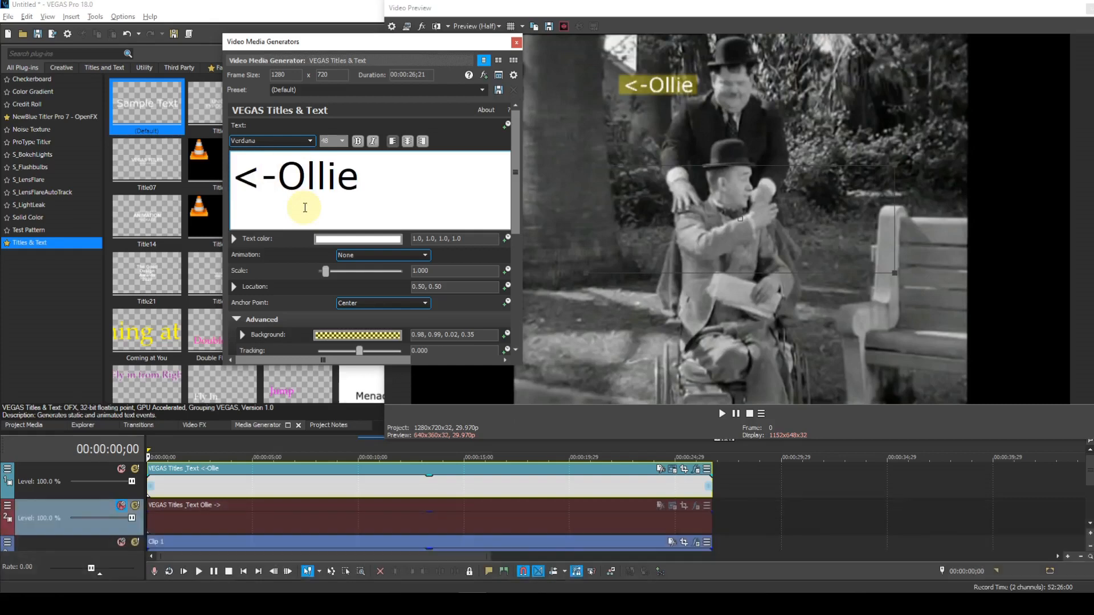
{"action": "key", "text": "Delete"}
{"action": "key", "text": "Delete"}
{"action": "key", "text": "Delete"}
{"action": "key", "text": "Delete"}
{"action": "key", "text": "Delete"}
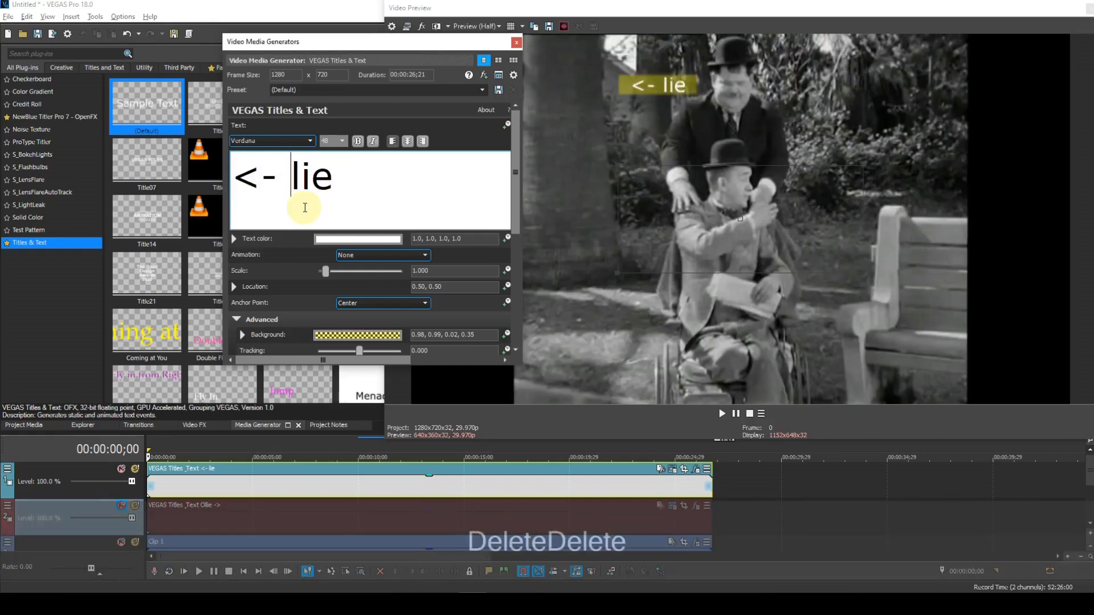
{"action": "type", "text": "Stan"}
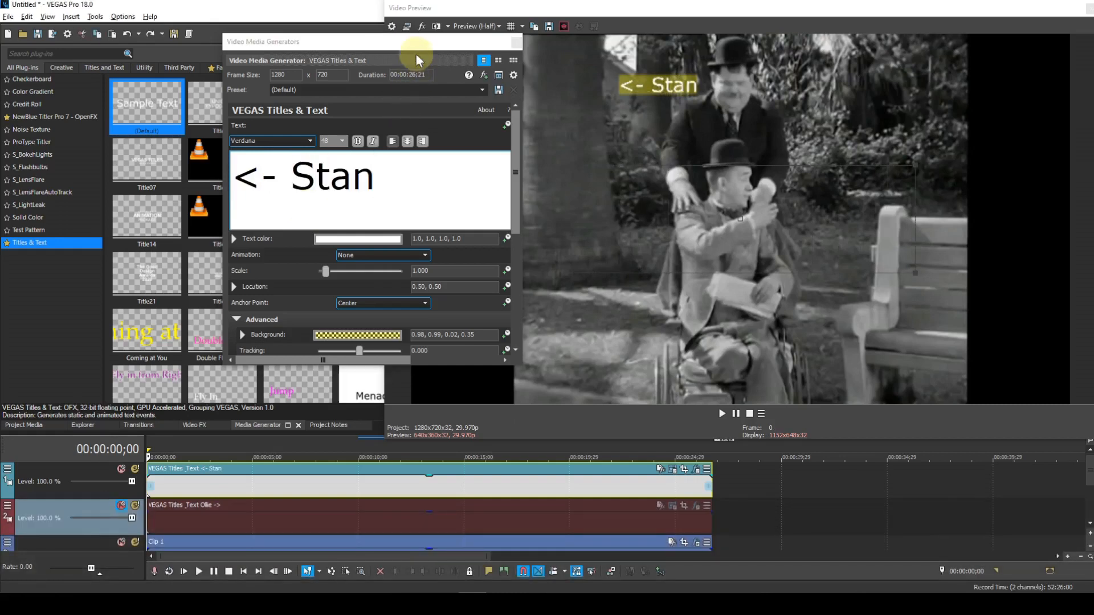
Step: Reposition the Stan title with its Picture In Picture effect beside the seated man's head, at about 0.630, 0.590
{"action": "left_click_drag", "start_coordinate": [416, 46], "coordinate": [347, 37]}
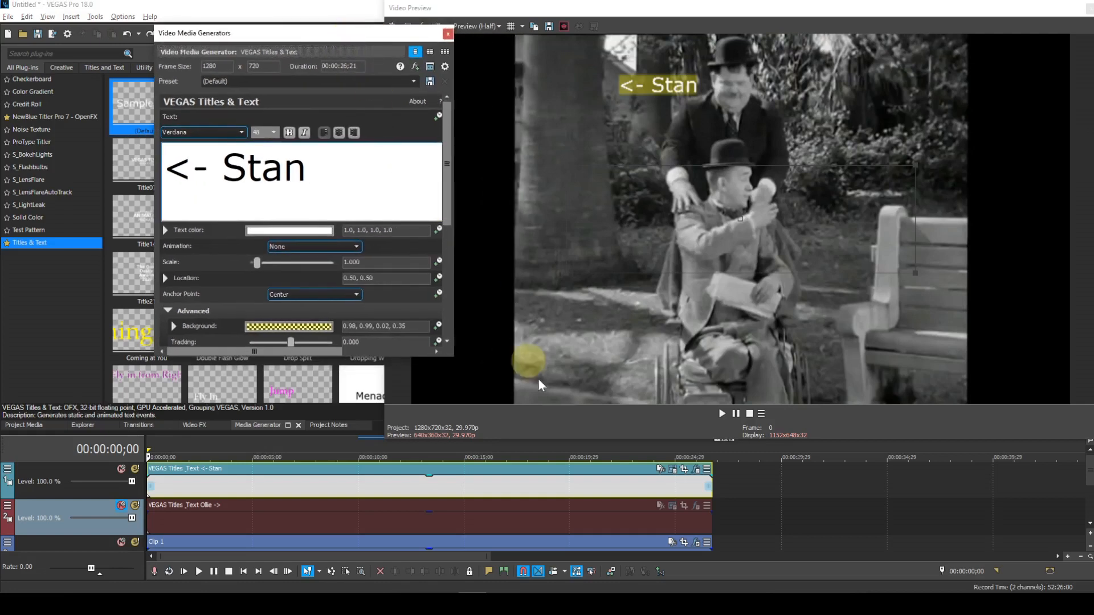
{"action": "left_click", "coordinate": [696, 470]}
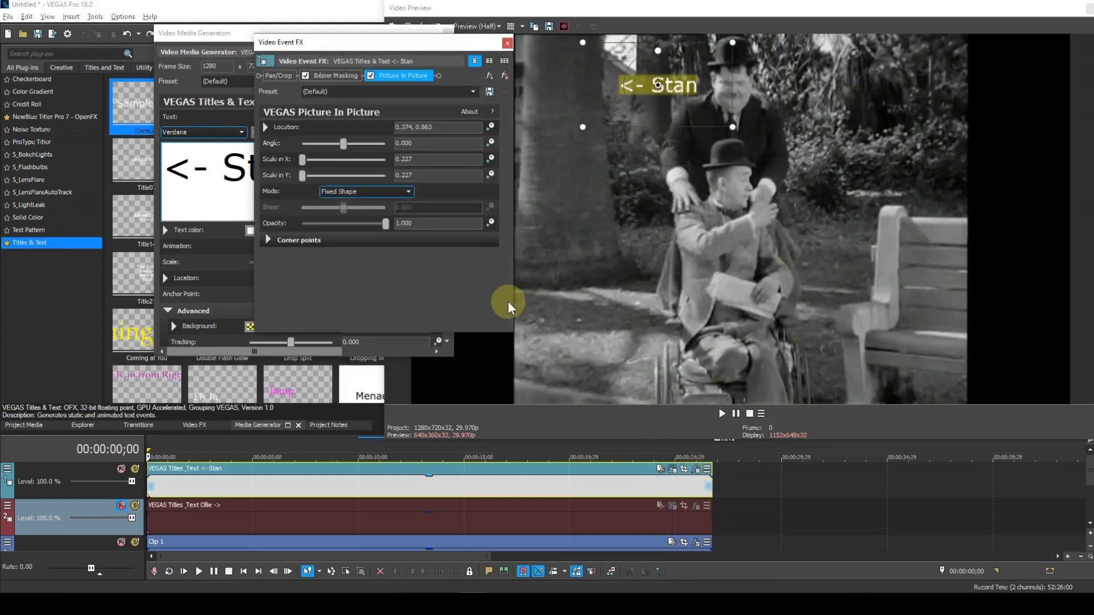
{"action": "left_click", "coordinate": [411, 73]}
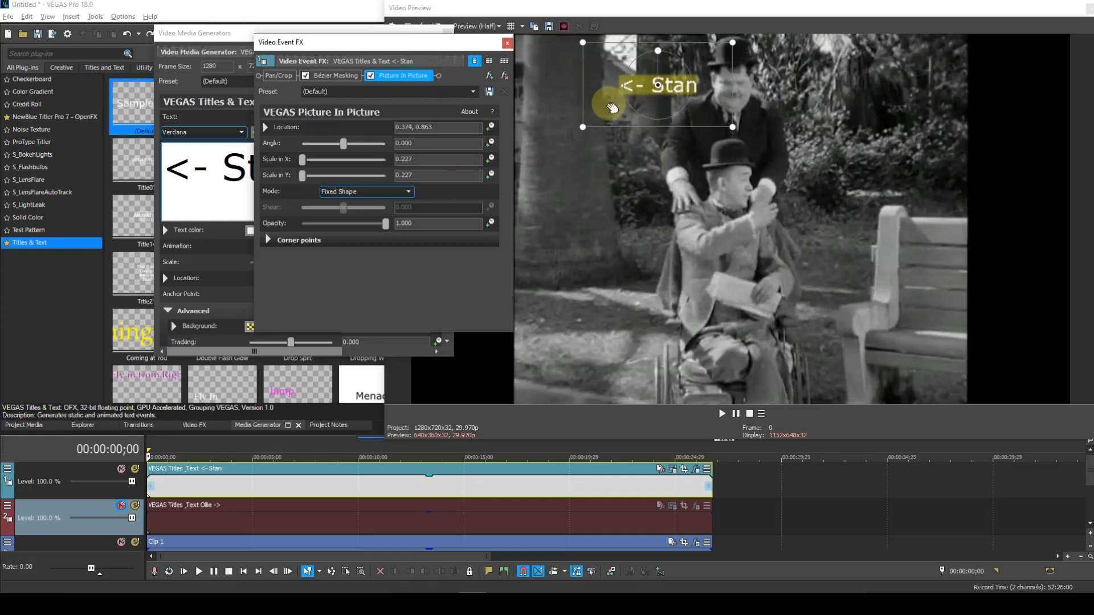
{"action": "left_click_drag", "start_coordinate": [607, 107], "coordinate": [773, 208]}
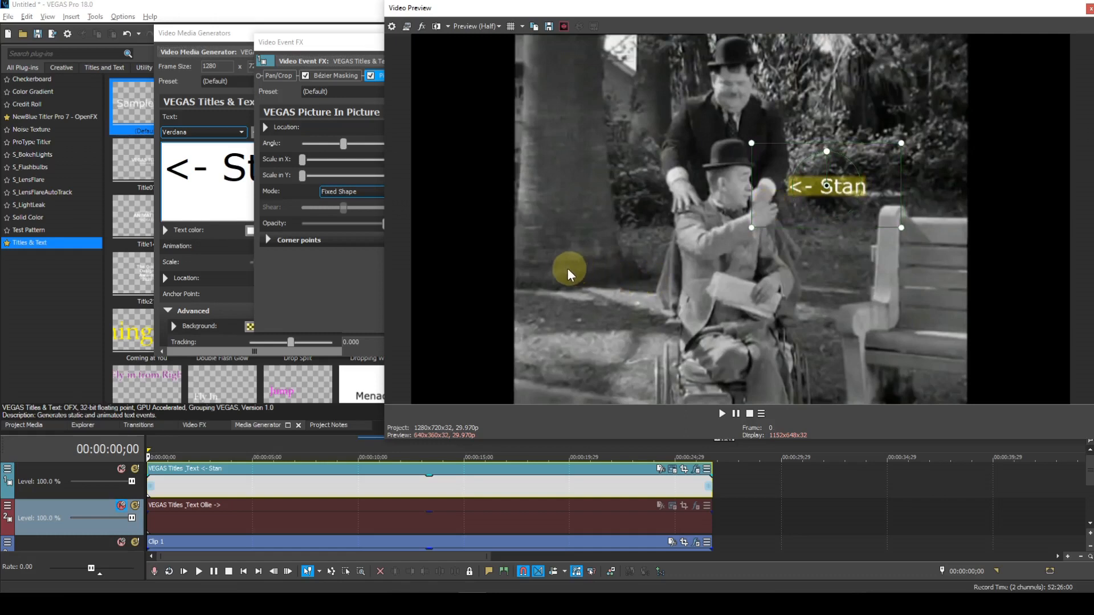
{"action": "left_click", "coordinate": [357, 42]}
{"action": "left_click_drag", "start_coordinate": [358, 42], "coordinate": [251, 34]}
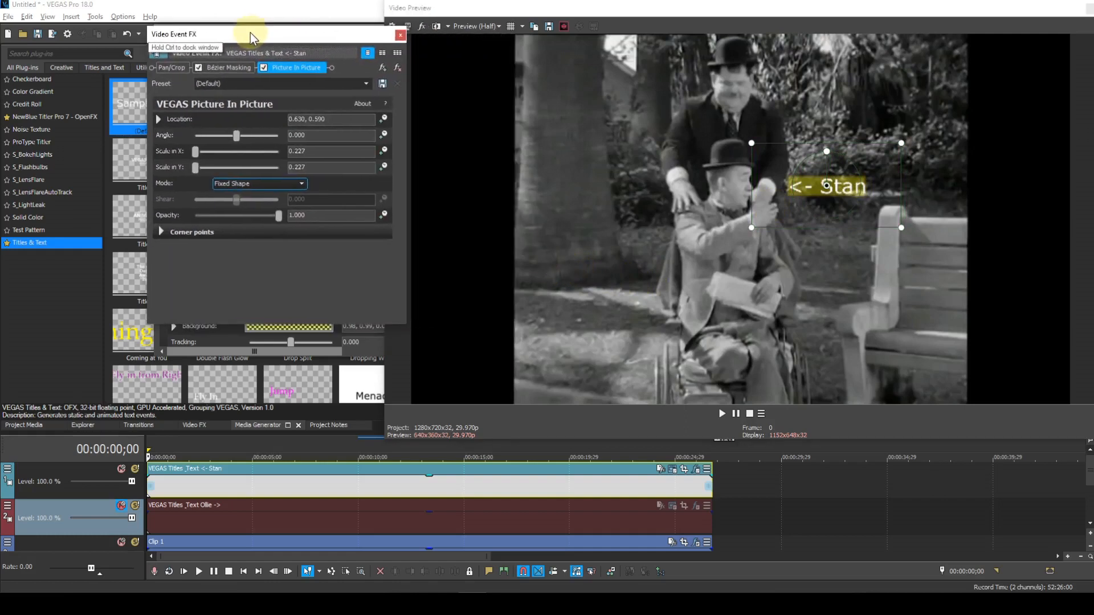
Step: Unmute the Ollie title's track and close the Stan title's effect and media generator windows
{"action": "left_click", "coordinate": [120, 506]}
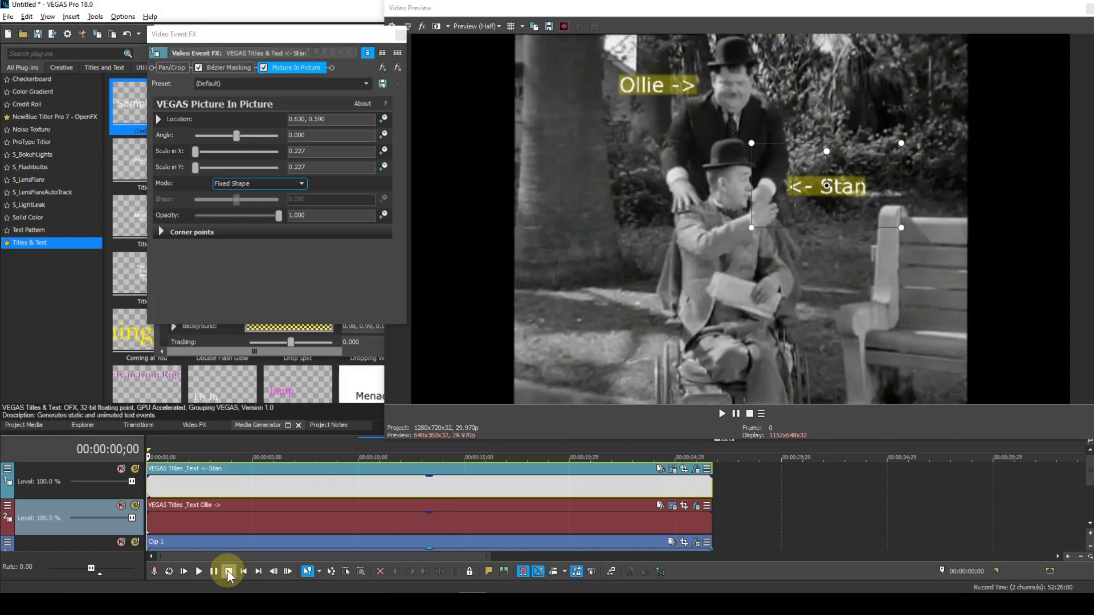
{"action": "left_click", "coordinate": [398, 35]}
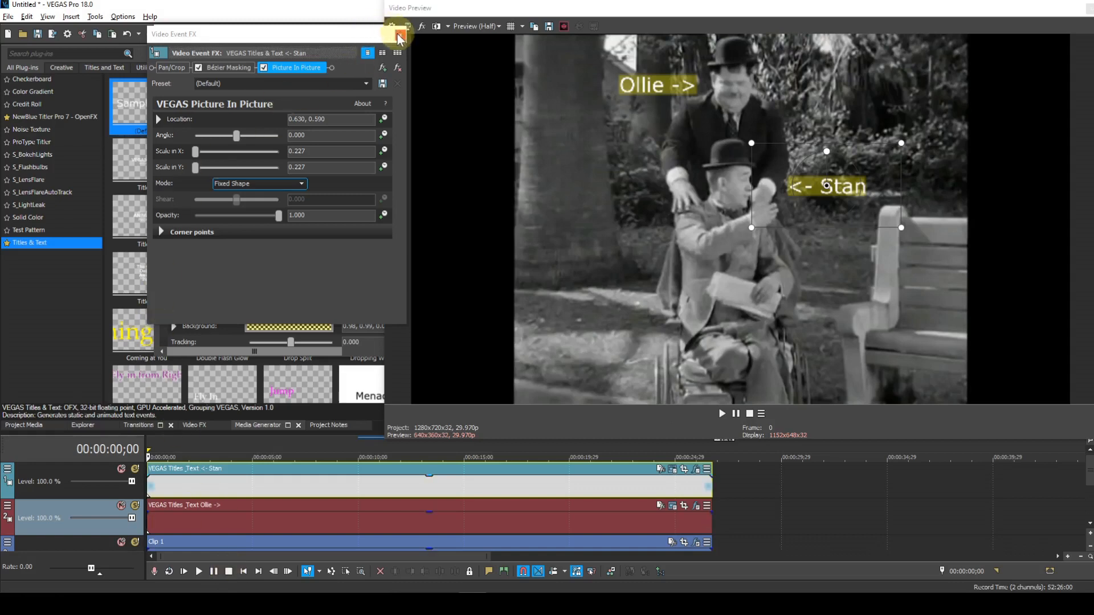
{"action": "left_click", "coordinate": [363, 38]}
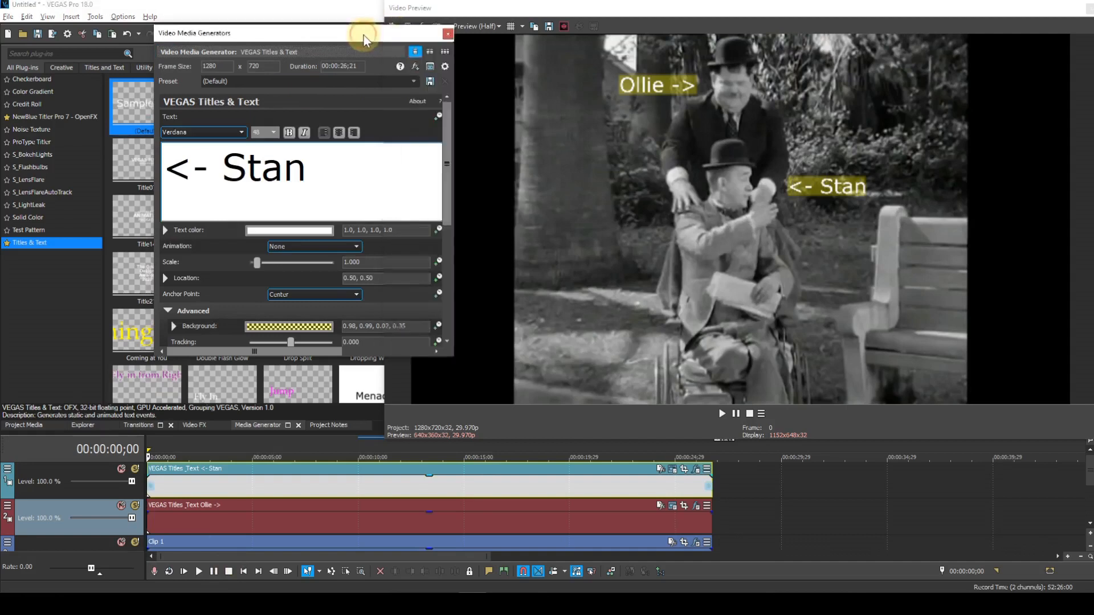
{"action": "left_click_drag", "start_coordinate": [364, 37], "coordinate": [327, 34]}
{"action": "left_click", "coordinate": [412, 33]}
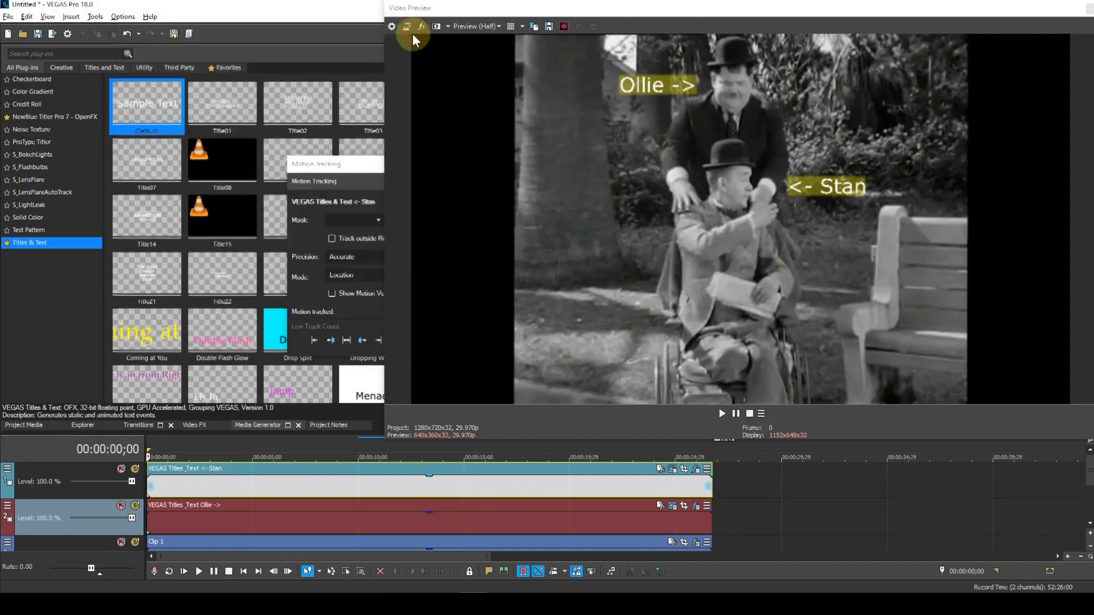
Step: Copy Clip 1's Region 1 motion data to the Ollie title's VEGAS Picture In Picture effect, from the start of the timeline
{"action": "left_click_drag", "start_coordinate": [351, 166], "coordinate": [263, 160]}
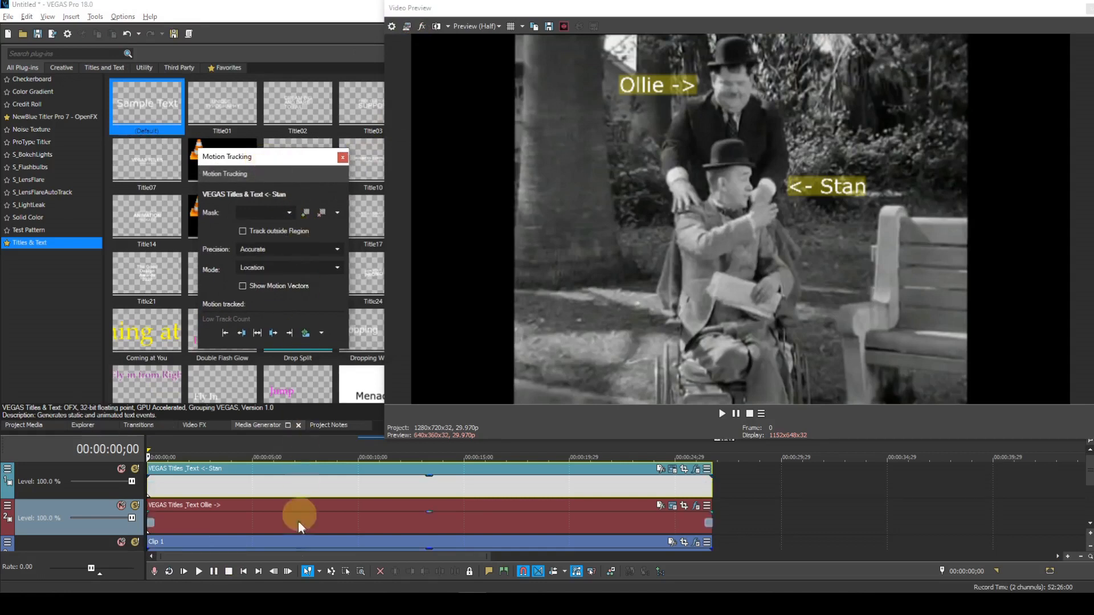
{"action": "left_click", "coordinate": [303, 545]}
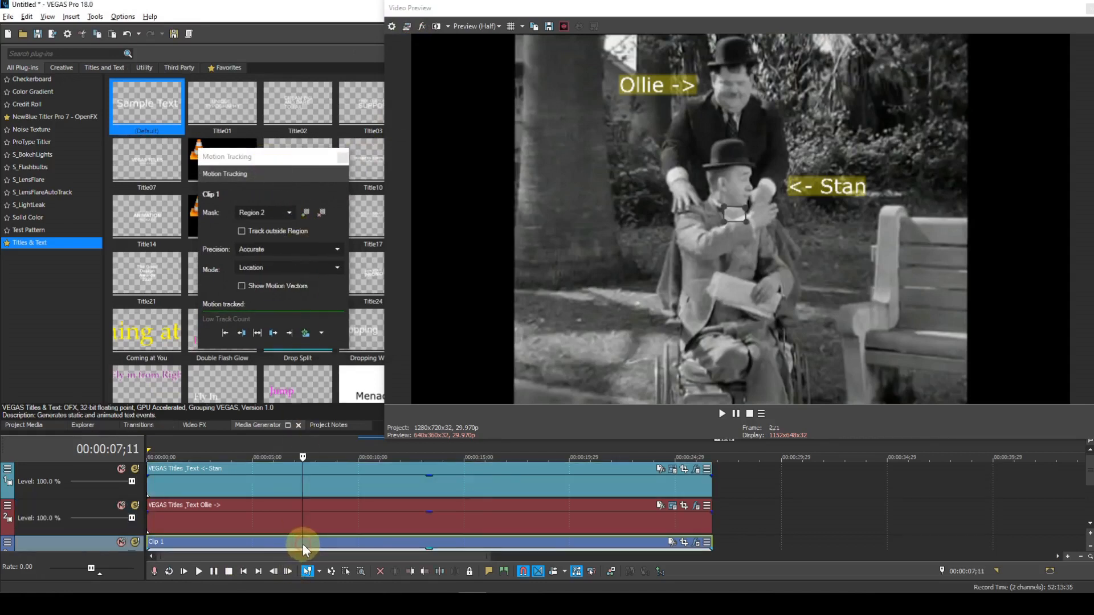
{"action": "left_click", "coordinate": [244, 572]}
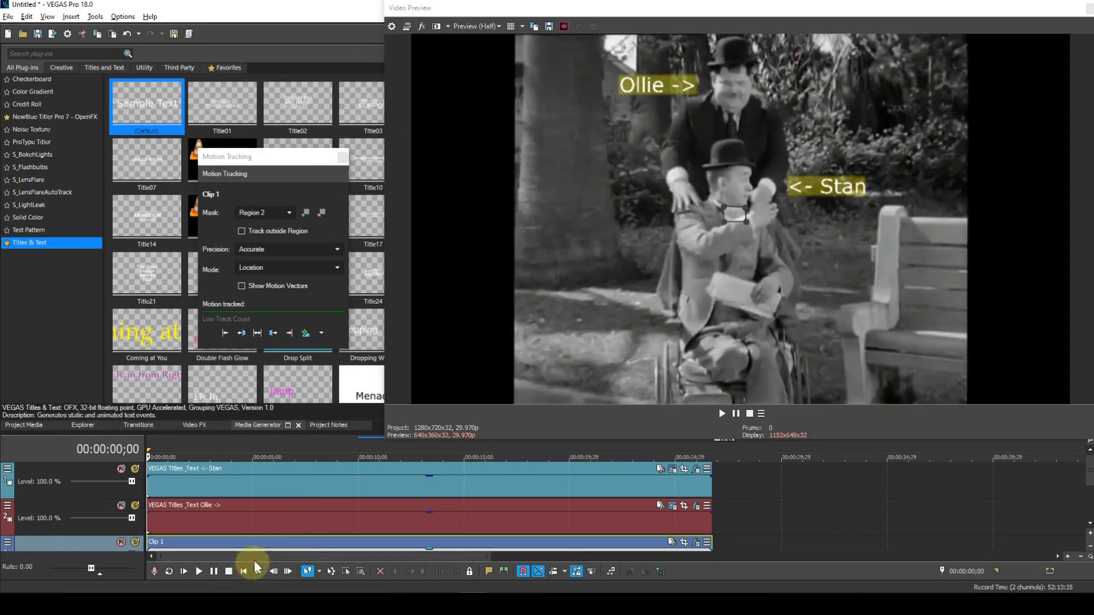
{"action": "left_click", "coordinate": [287, 212]}
{"action": "left_click", "coordinate": [262, 225]}
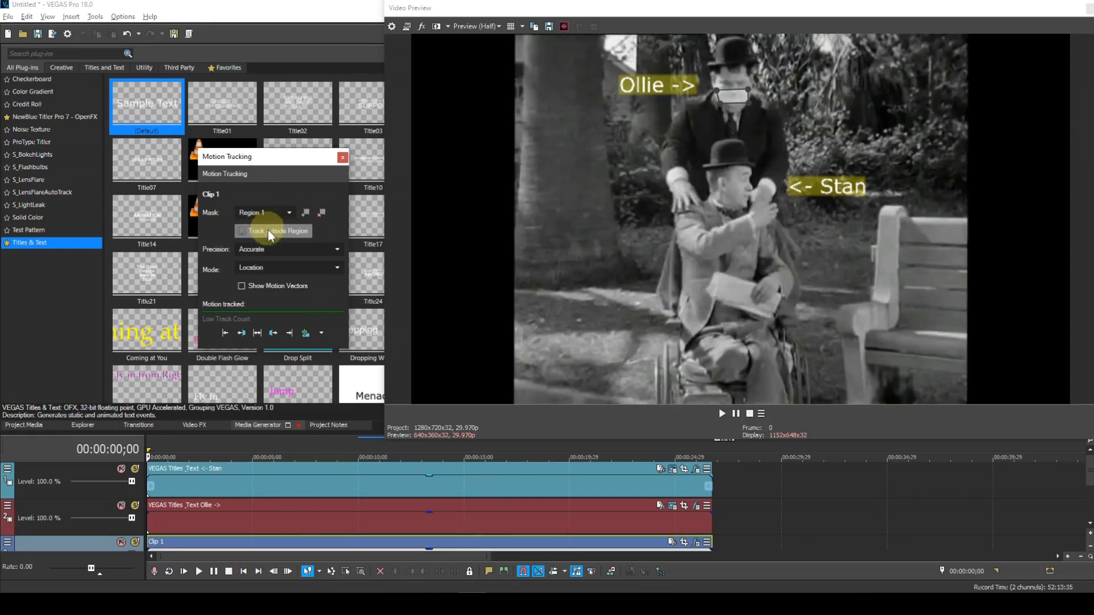
{"action": "left_click", "coordinate": [322, 333]}
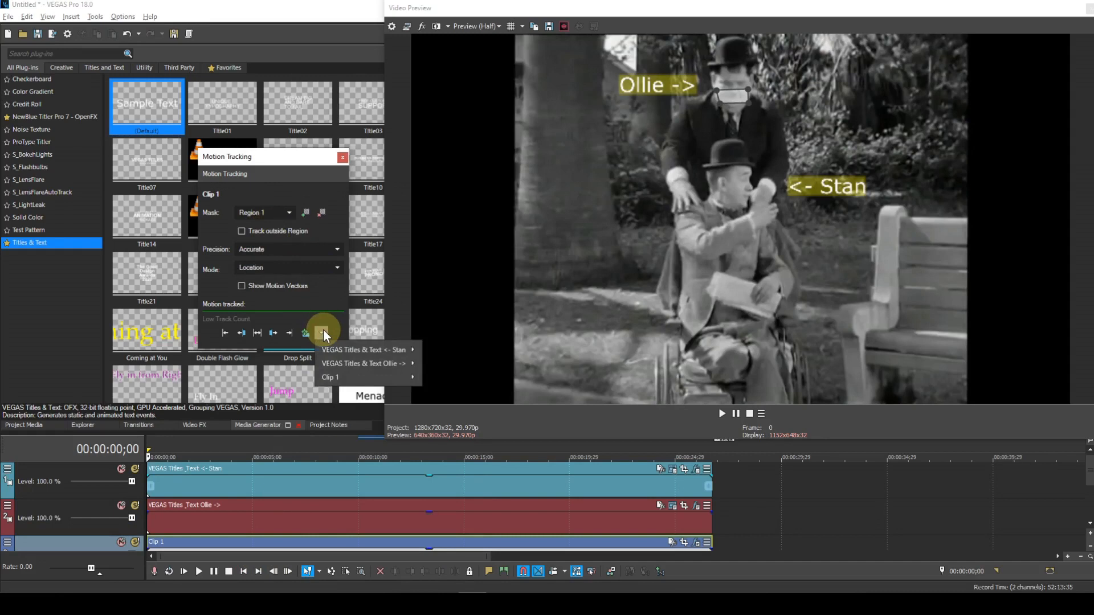
{"action": "mouse_move", "coordinate": [353, 359]}
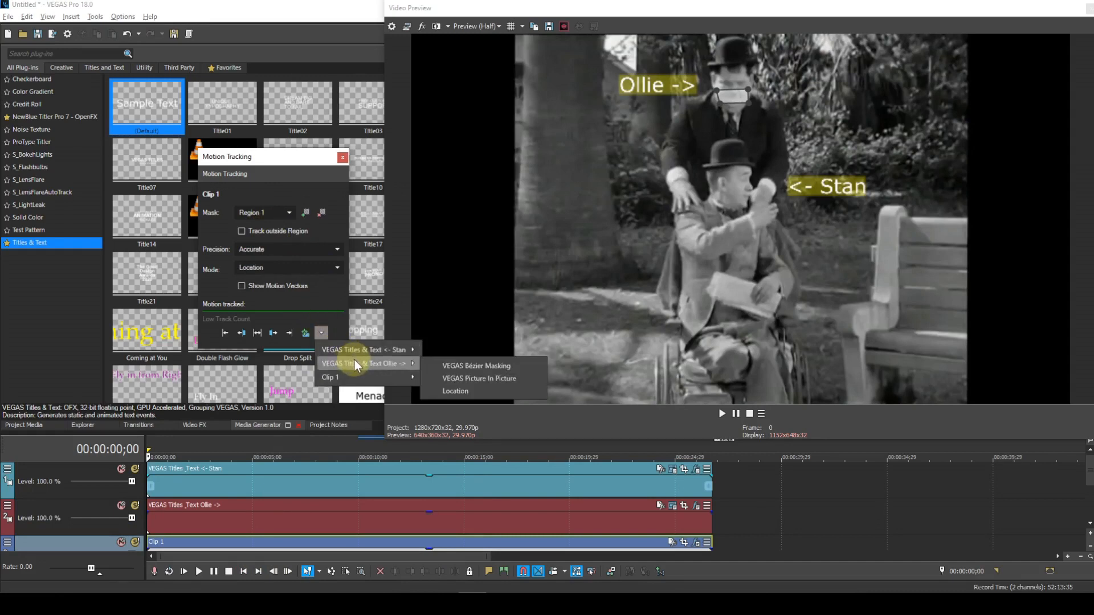
{"action": "left_click", "coordinate": [454, 379]}
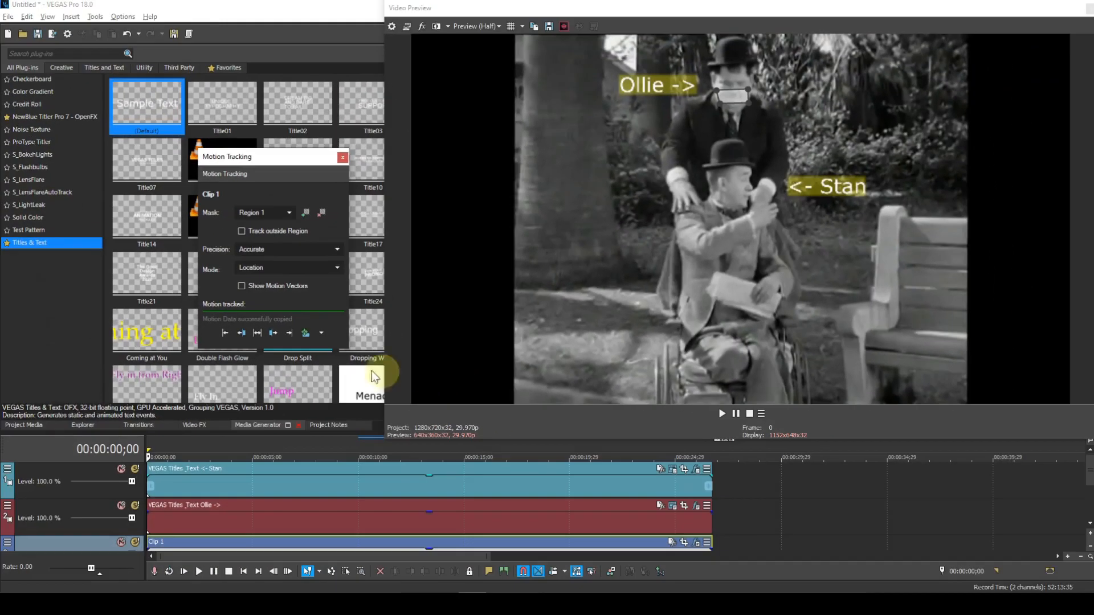
Step: Play the timeline through, return to the start and advance frame by frame to check how the Ollie label follows the standing man
{"action": "left_click", "coordinate": [200, 572]}
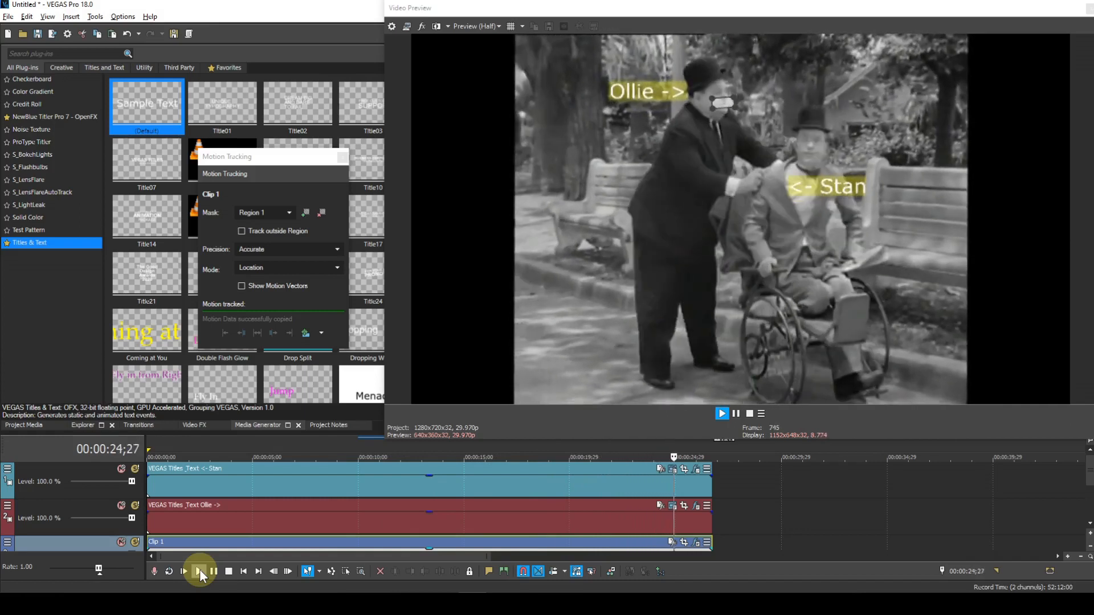
{"action": "key", "text": "space"}
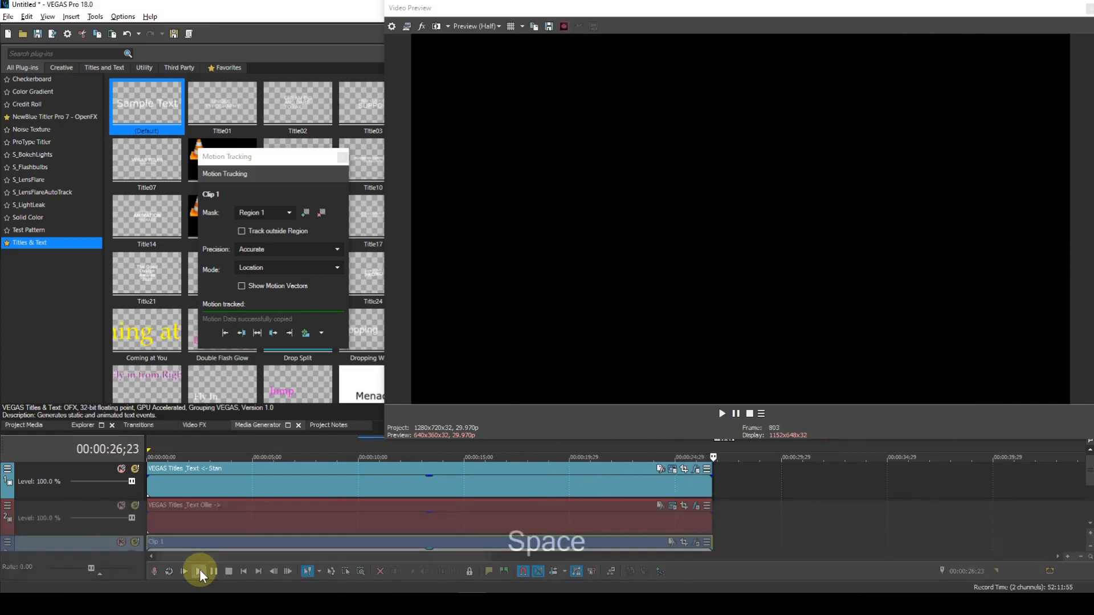
{"action": "left_click", "coordinate": [243, 571]}
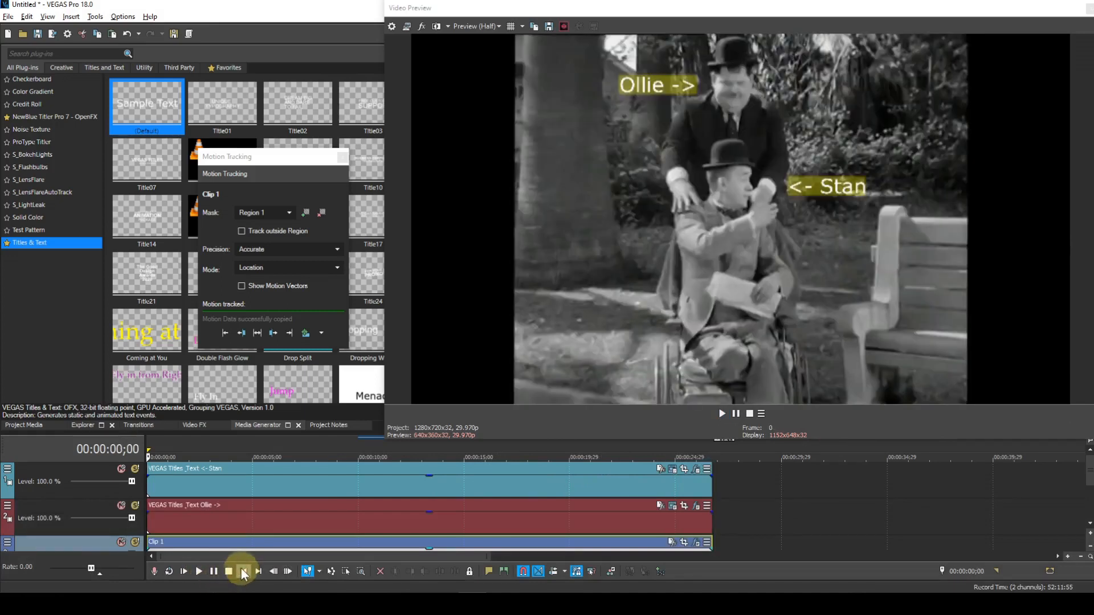
{"action": "key", "text": "Right"}
{"action": "key", "text": "Right"}
{"action": "key", "text": "Right"}
{"action": "key", "text": "Right"}
{"action": "key", "text": "Right"}
{"action": "key", "text": "Right"}
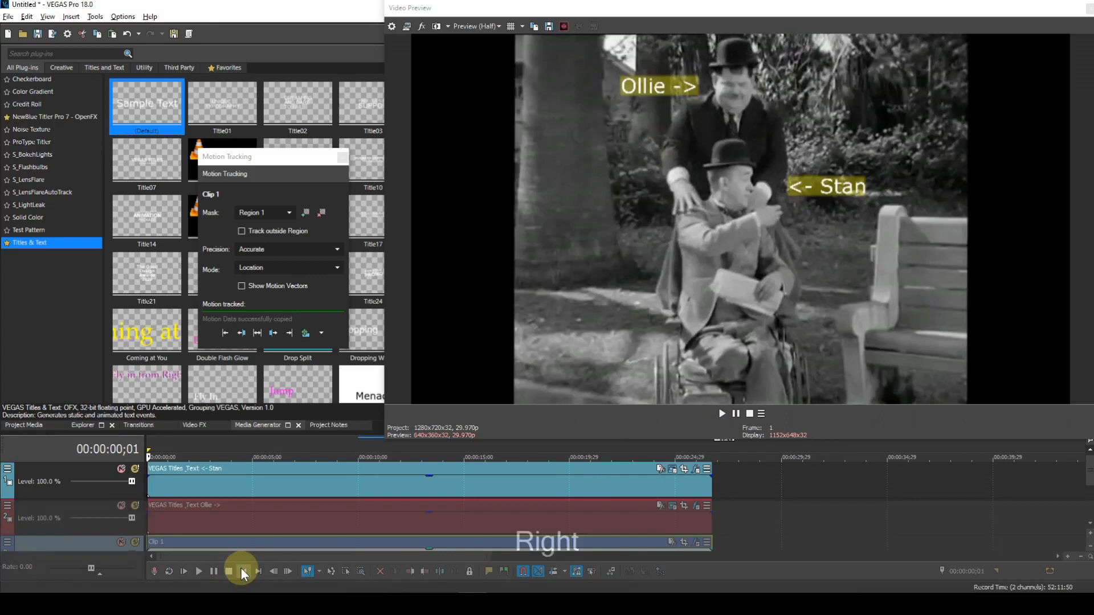
Step: Step forward frame by frame to 00:00:04;07, examining the spacing between the Ollie label and the standing man's face
{"action": "key", "text": "Right"}
{"action": "key", "text": "Right"}
{"action": "key", "text": "Right"}
{"action": "key", "text": "Right"}
{"action": "key", "text": "Right"}
{"action": "key", "text": "Right"}
{"action": "key", "text": "Right"}
{"action": "key", "text": "Right"}
{"action": "key", "text": "Right"}
{"action": "key", "text": "Right"}
{"action": "key", "text": "Right"}
{"action": "key", "text": "Right"}
{"action": "key", "text": "Right"}
{"action": "key", "text": "Right"}
{"action": "key", "text": "Right"}
{"action": "key", "text": "Right"}
{"action": "key", "text": "Right"}
{"action": "key", "text": "Right"}
{"action": "key", "text": "Right"}
{"action": "key", "text": "Right"}
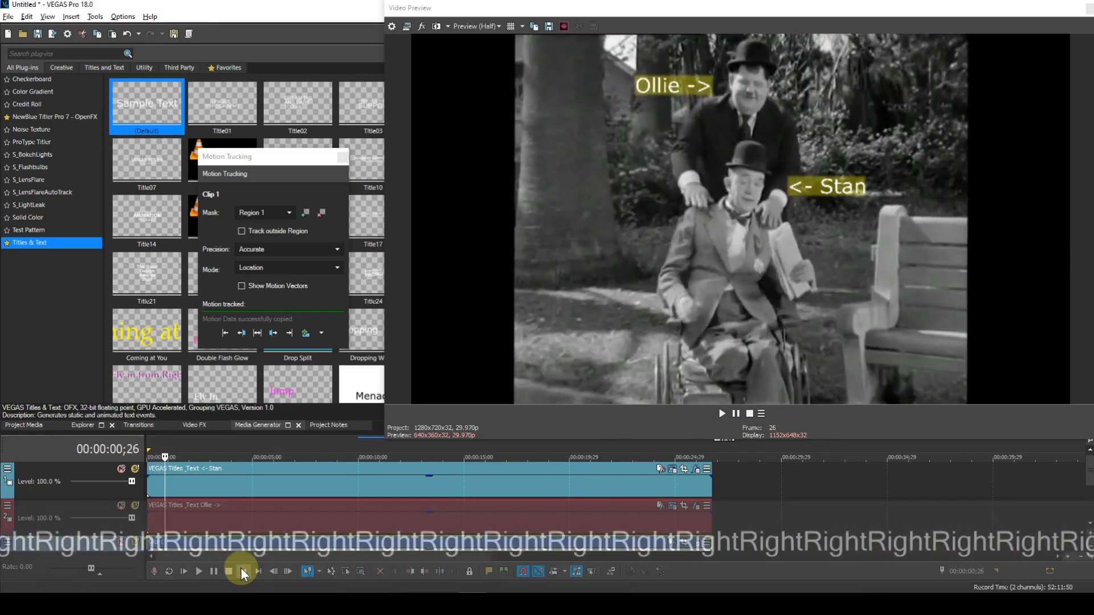
{"action": "key", "text": "Right"}
{"action": "key", "text": "Right"}
{"action": "key", "text": "Right"}
{"action": "key", "text": "Right"}
{"action": "key", "text": "Right"}
{"action": "key", "text": "Right"}
{"action": "key", "text": "Right"}
{"action": "key", "text": "Right"}
{"action": "key", "text": "Right"}
{"action": "key", "text": "Right"}
{"action": "key", "text": "Right"}
{"action": "key", "text": "Right"}
{"action": "key", "text": "Right"}
{"action": "key", "text": "Right"}
{"action": "key", "text": "Right"}
{"action": "key", "text": "Right"}
{"action": "key", "text": "Right"}
{"action": "key", "text": "Right"}
{"action": "key", "text": "Right"}
{"action": "key", "text": "Right"}
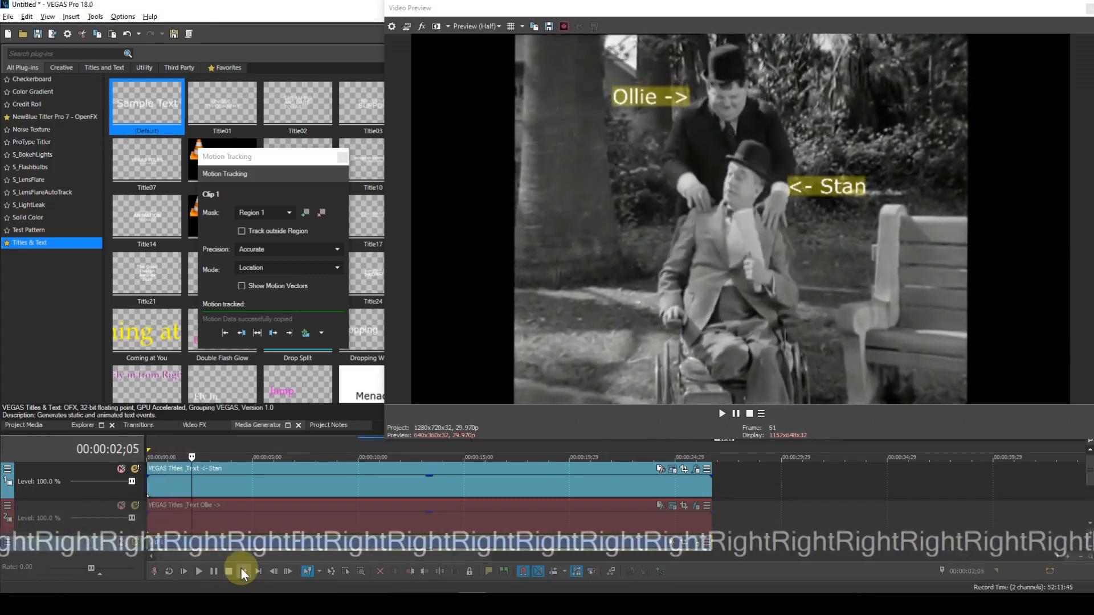
{"action": "key", "text": "Right"}
{"action": "key", "text": "Right"}
{"action": "key", "text": "Right"}
{"action": "key", "text": "Right"}
{"action": "key", "text": "Right"}
{"action": "key", "text": "Right"}
{"action": "key", "text": "Right"}
{"action": "key", "text": "Right"}
{"action": "key", "text": "Right"}
{"action": "key", "text": "Right"}
{"action": "key", "text": "Right"}
{"action": "key", "text": "Right"}
{"action": "key", "text": "Right"}
{"action": "key", "text": "Right"}
{"action": "key", "text": "Right"}
{"action": "key", "text": "Right"}
{"action": "key", "text": "Right"}
{"action": "key", "text": "Right"}
{"action": "key", "text": "Right"}
{"action": "key", "text": "Right"}
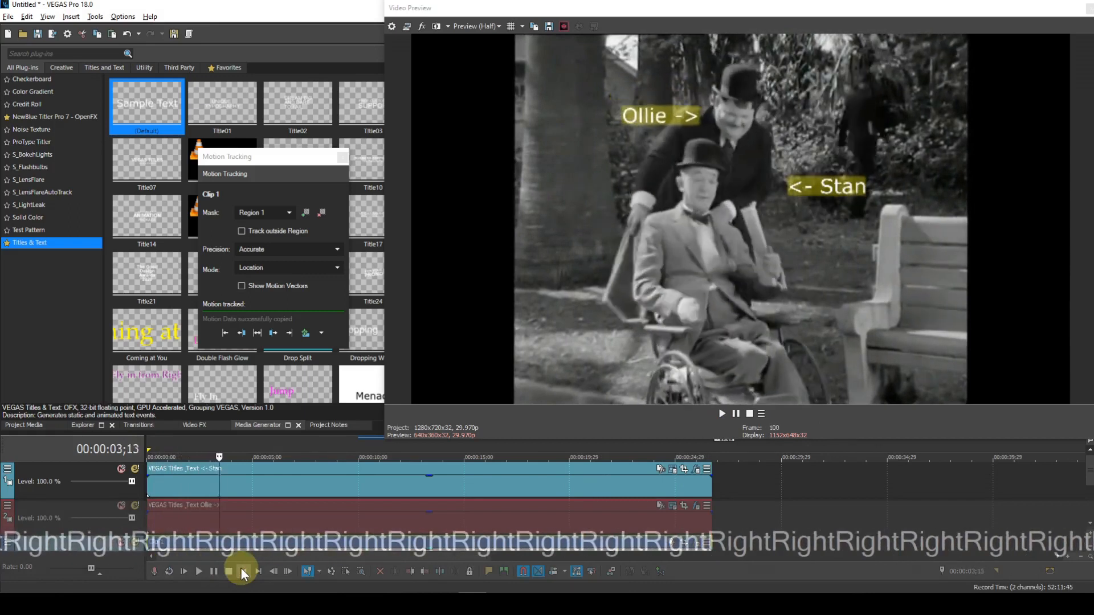
{"action": "key", "text": "Right"}
{"action": "key", "text": "Right"}
{"action": "key", "text": "Right"}
{"action": "key", "text": "Right"}
{"action": "key", "text": "Right"}
{"action": "key", "text": "Right"}
{"action": "key", "text": "Right"}
{"action": "key", "text": "Right"}
{"action": "key", "text": "Right"}
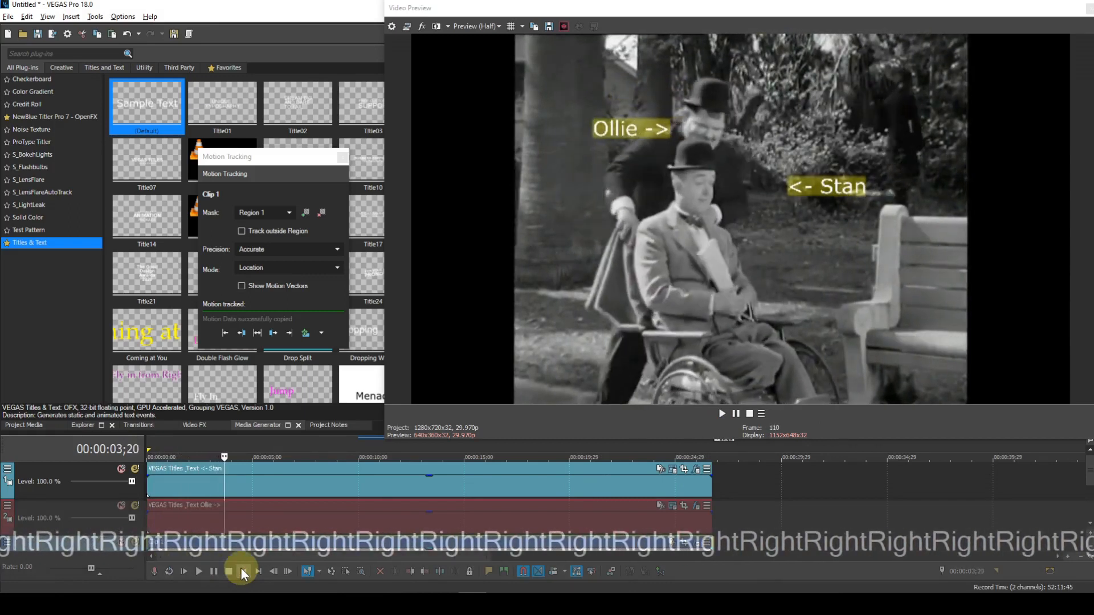
{"action": "key", "text": "Right"}
{"action": "key", "text": "Right"}
{"action": "key", "text": "Right"}
{"action": "key", "text": "Right"}
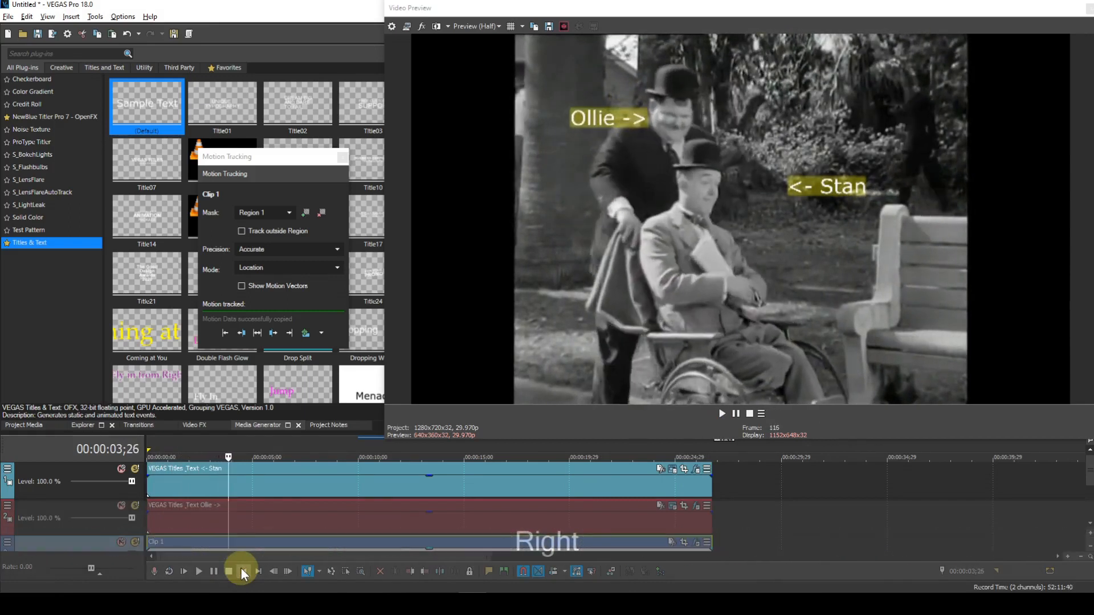
{"action": "key", "text": "Right"}
{"action": "key", "text": "Right"}
{"action": "key", "text": "Right"}
{"action": "key", "text": "Right"}
{"action": "key", "text": "Right"}
{"action": "key", "text": "Right"}
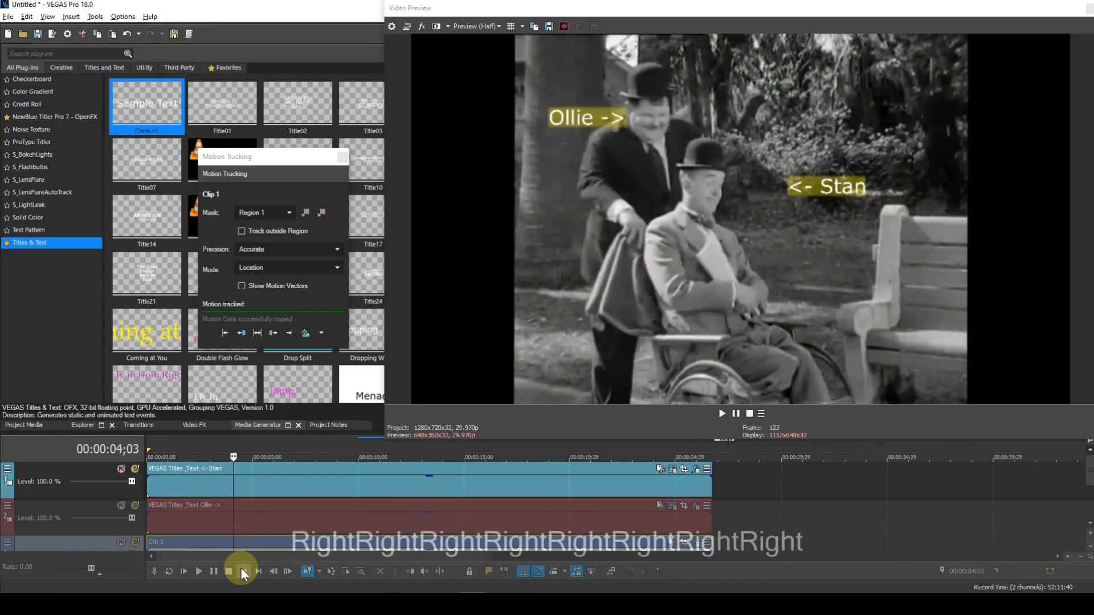
{"action": "key", "text": "Right"}
{"action": "key", "text": "Right"}
{"action": "key", "text": "Right"}
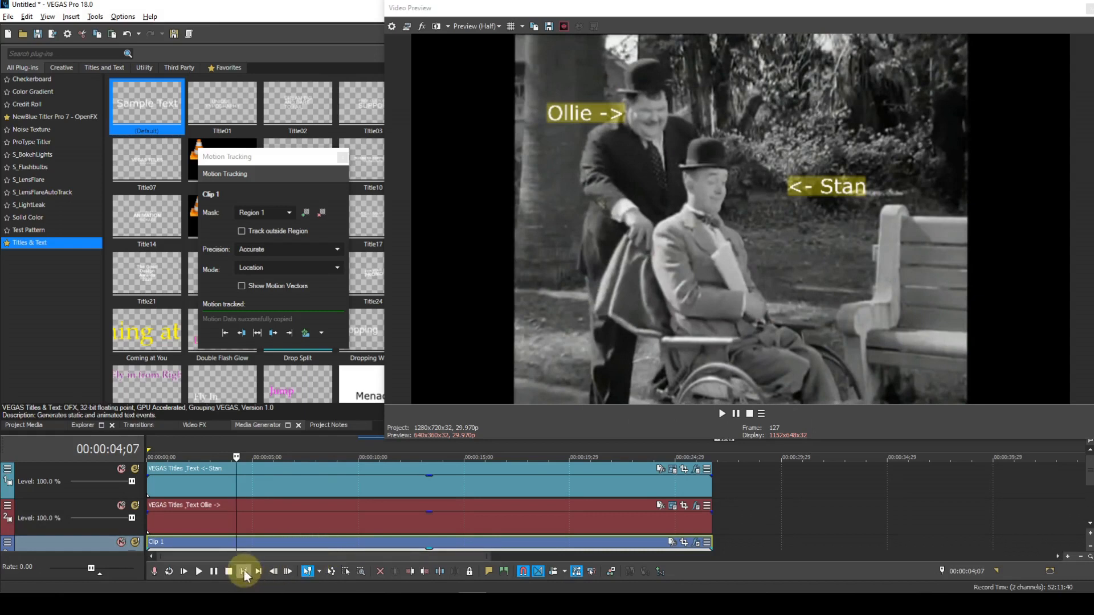
Step: At the timeline start, turn off the Ollie title's Picture In Picture location animation and move the label farther from the man, to about 0.341, 0.861
{"action": "left_click", "coordinate": [244, 572]}
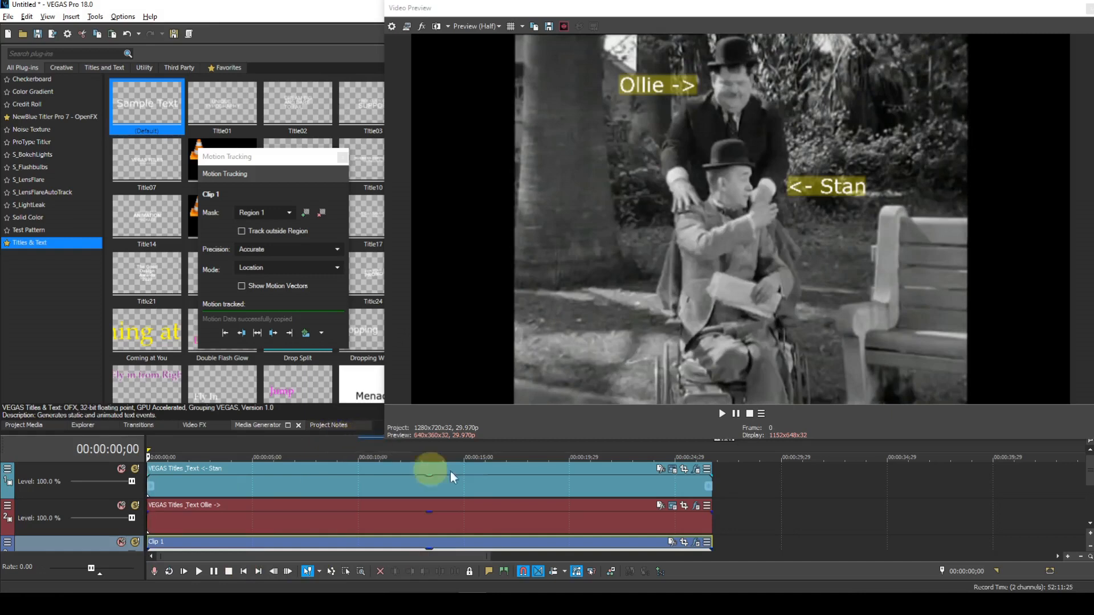
{"action": "left_click", "coordinate": [697, 507]}
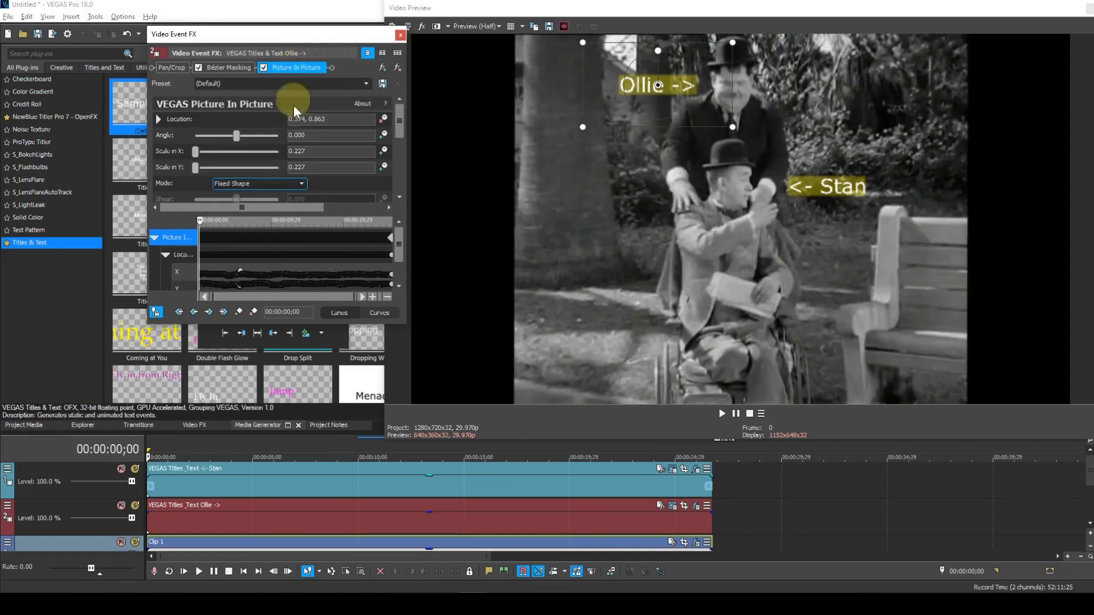
{"action": "left_click_drag", "start_coordinate": [311, 326], "coordinate": [315, 354]}
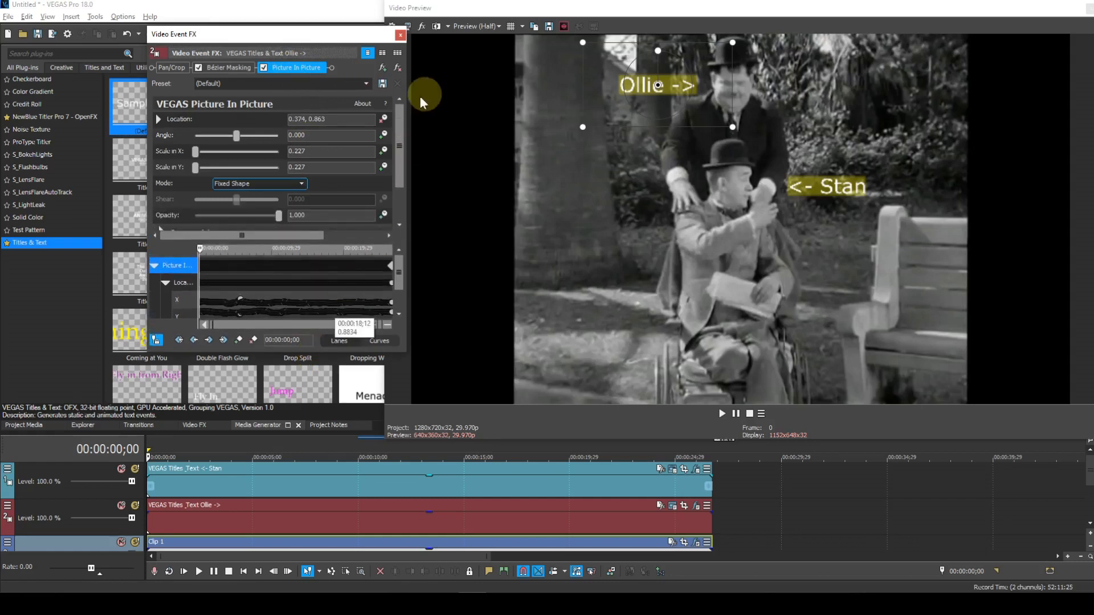
{"action": "left_click", "coordinate": [383, 120]}
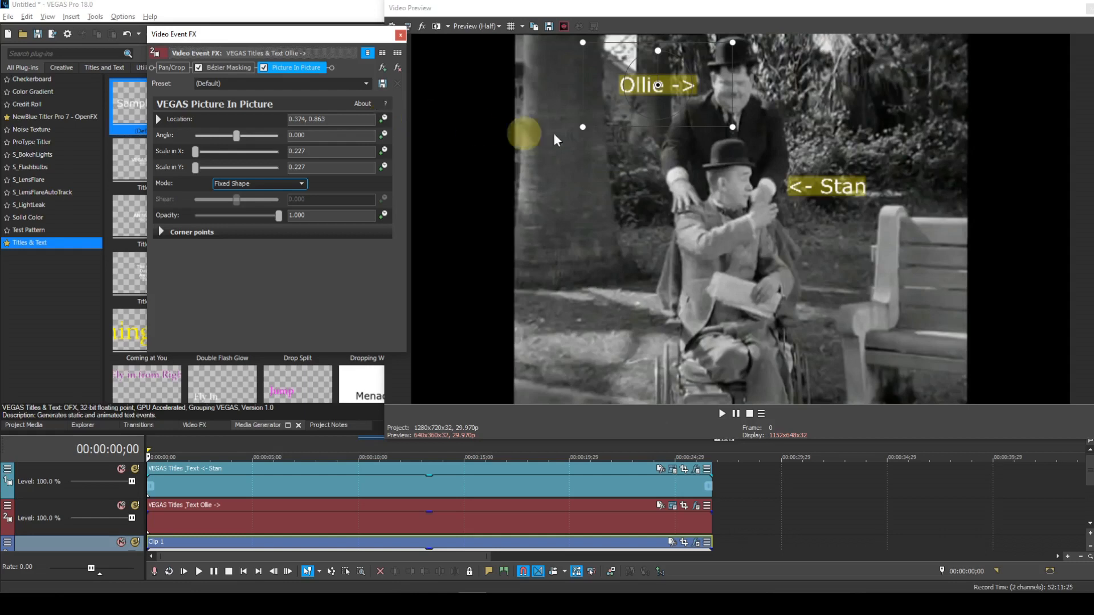
{"action": "left_click_drag", "start_coordinate": [608, 105], "coordinate": [586, 105]}
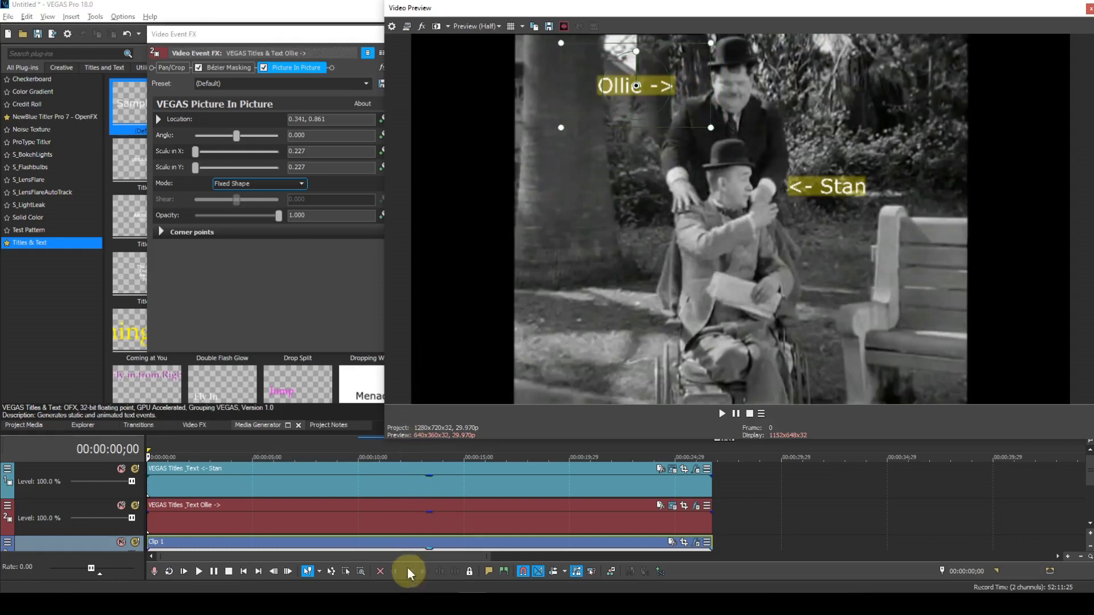
Step: Spot-check the static Ollie label mid-clip, then from the timeline start recopy Clip 1's Region 1 motion data to its VEGAS Picture In Picture effect
{"action": "left_click", "coordinate": [392, 542]}
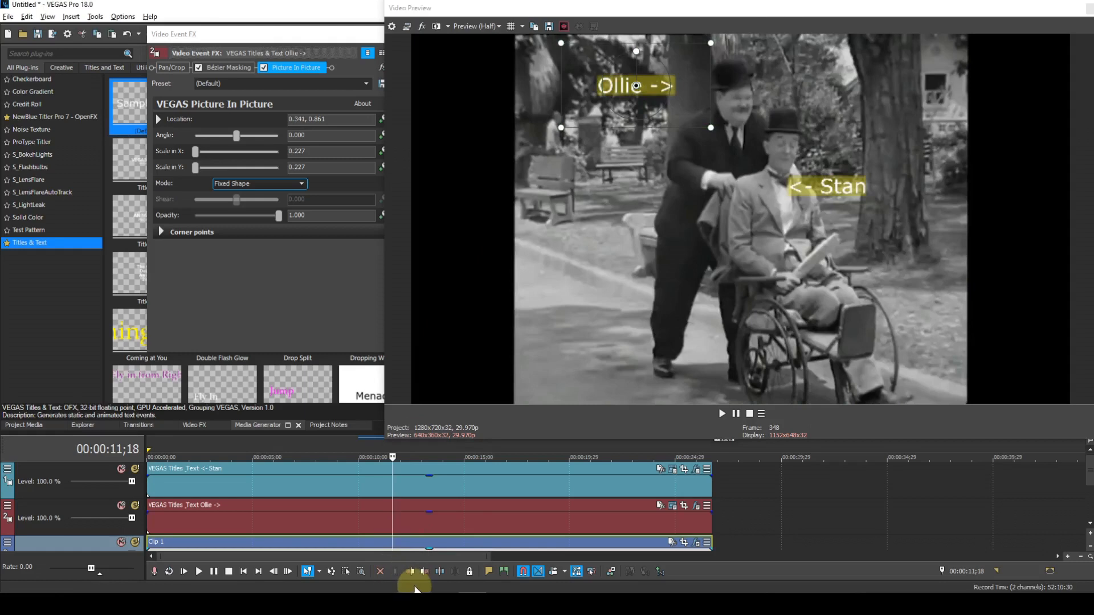
{"action": "left_click", "coordinate": [242, 572]}
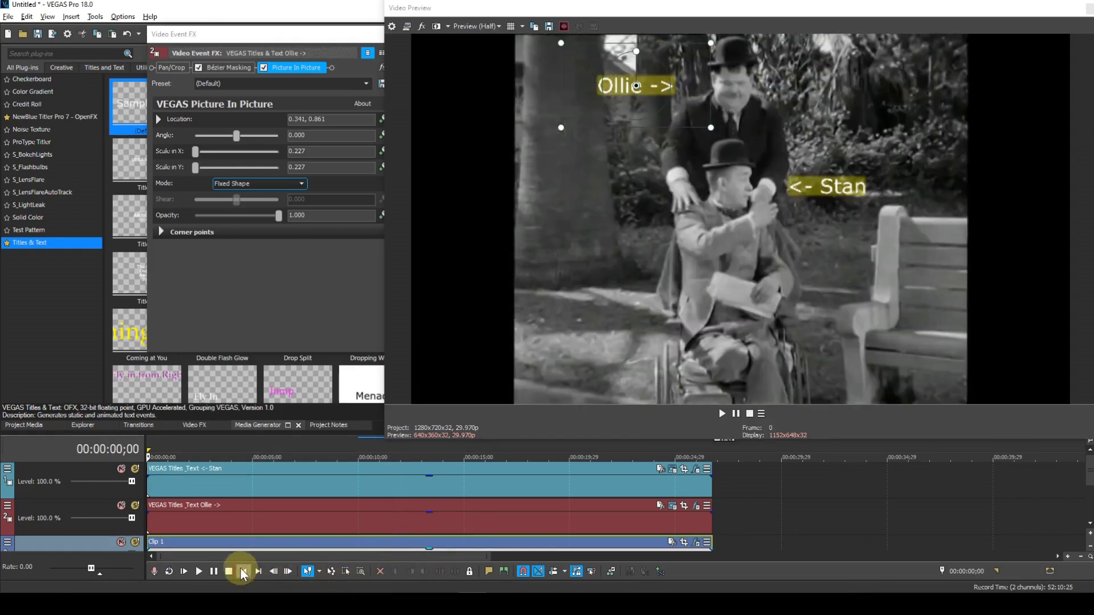
{"action": "key", "text": "alt+m"}
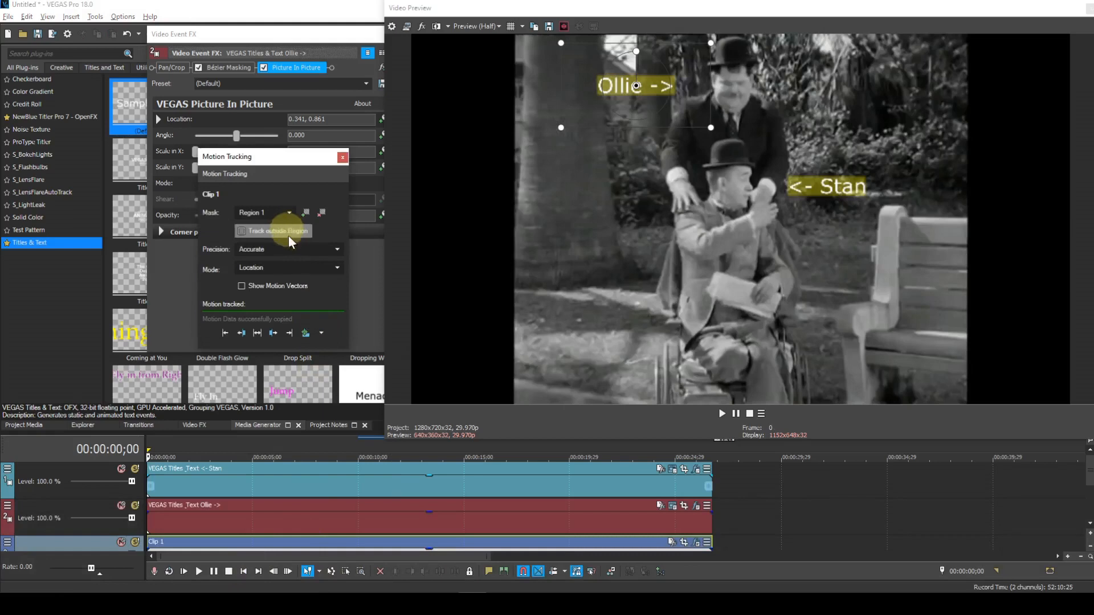
{"action": "left_click", "coordinate": [321, 334]}
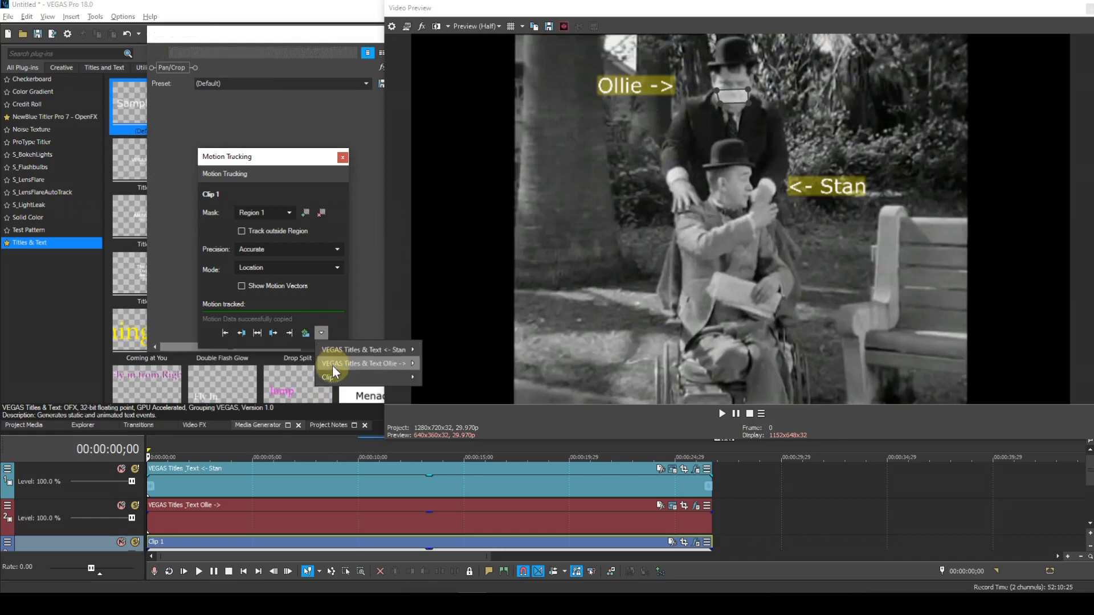
{"action": "mouse_move", "coordinate": [353, 365]}
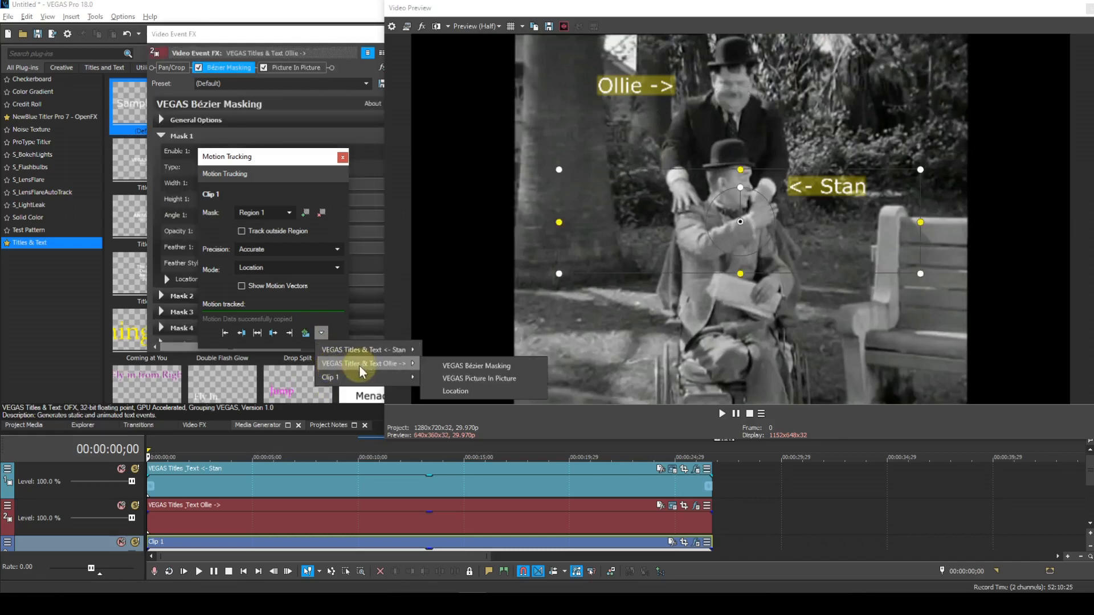
{"action": "left_click", "coordinate": [455, 378]}
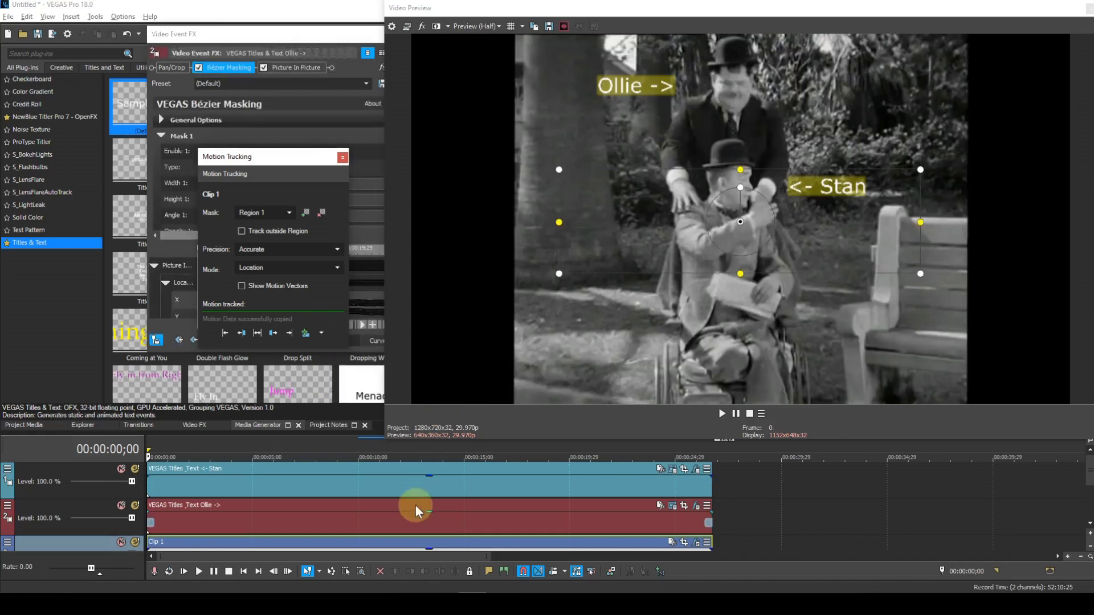
Step: Play the timeline to check the repositioned Ollie label's tracking, close its event effects window and return to the start
{"action": "left_click", "coordinate": [200, 570]}
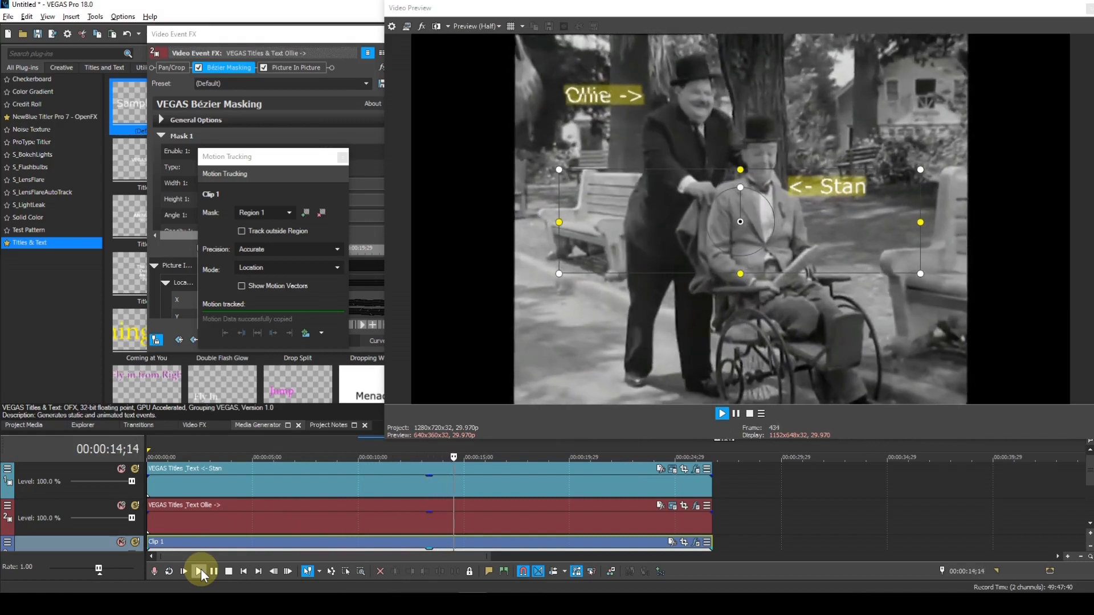
{"action": "key", "text": "space"}
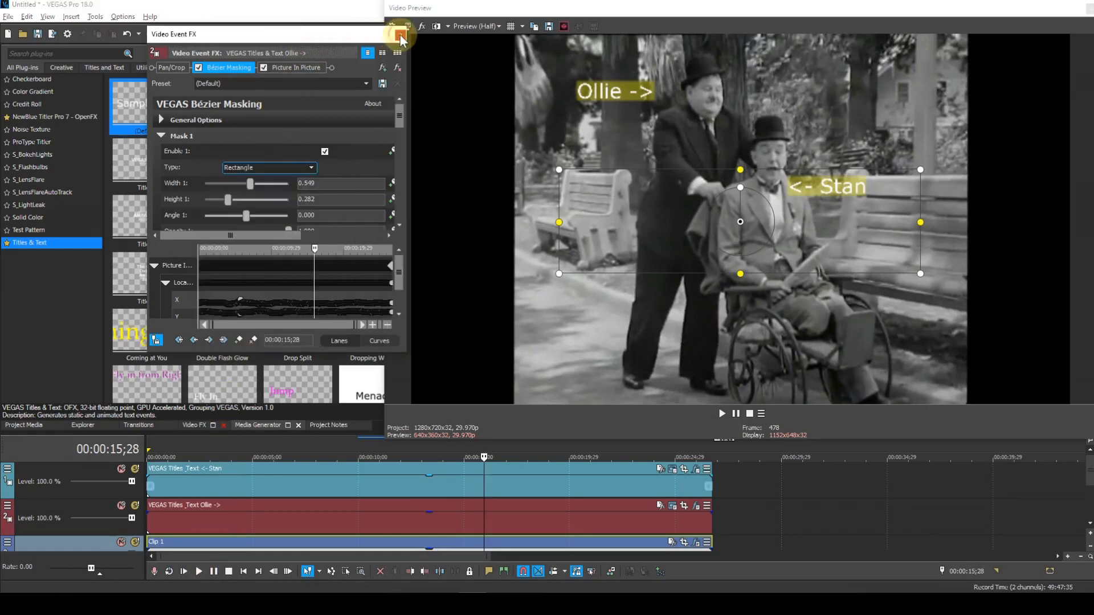
{"action": "left_click", "coordinate": [400, 36]}
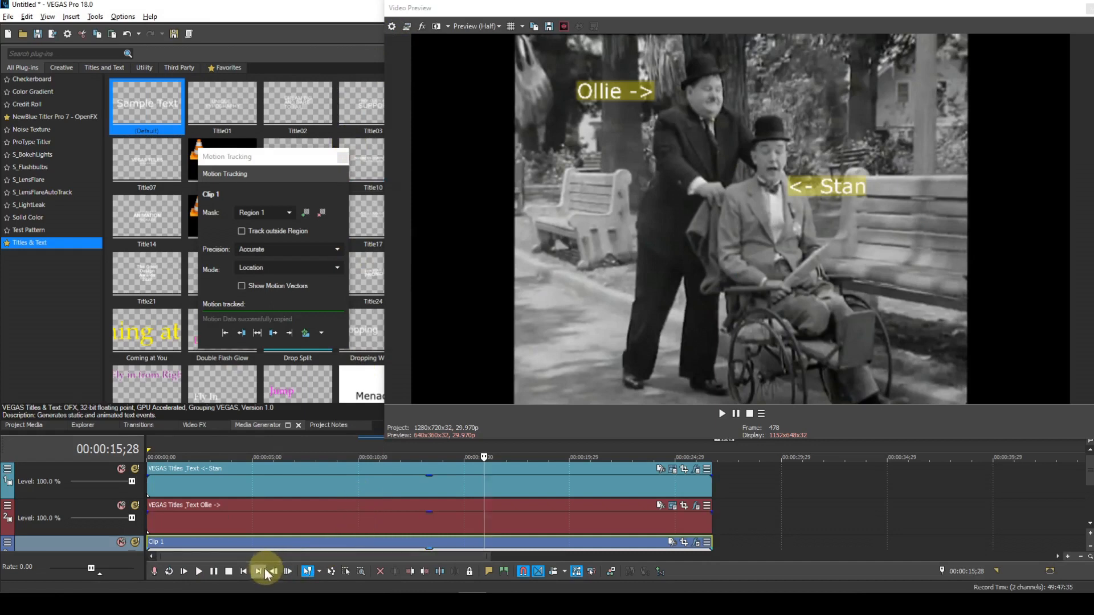
{"action": "left_click", "coordinate": [245, 571]}
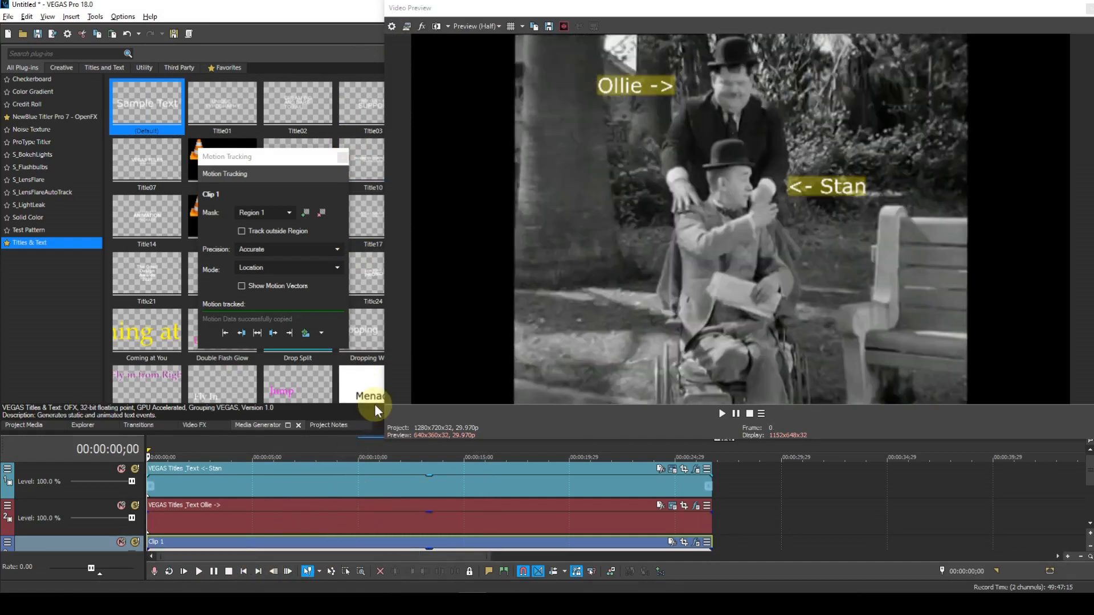
Step: Select Region 2 of Clip 1 and copy its motion data to the Stan title's VEGAS Picture In Picture effect
{"action": "left_click", "coordinate": [288, 213]}
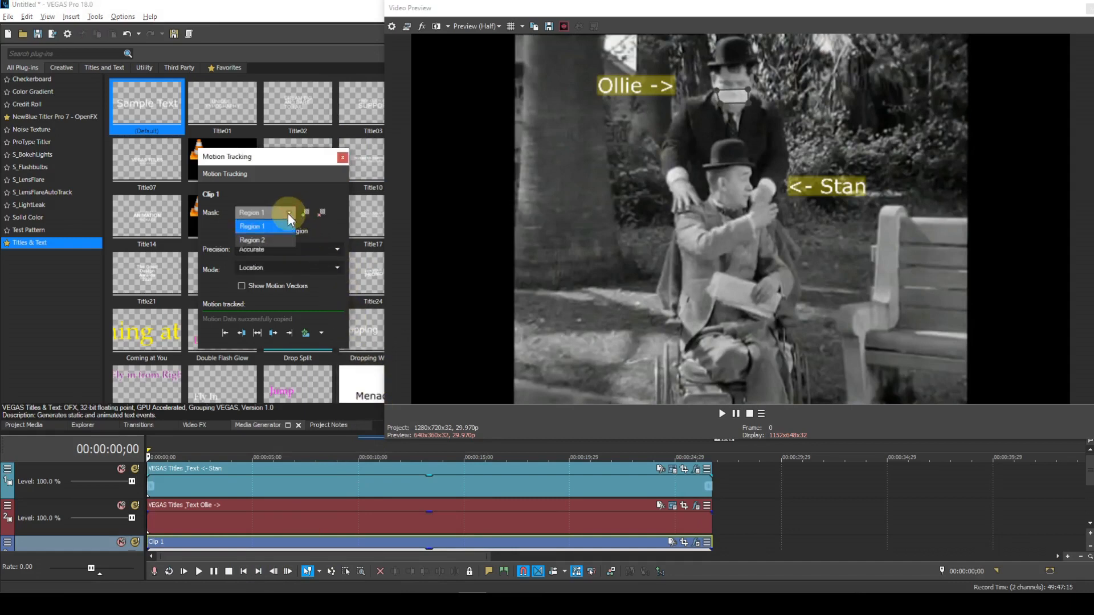
{"action": "left_click", "coordinate": [258, 241]}
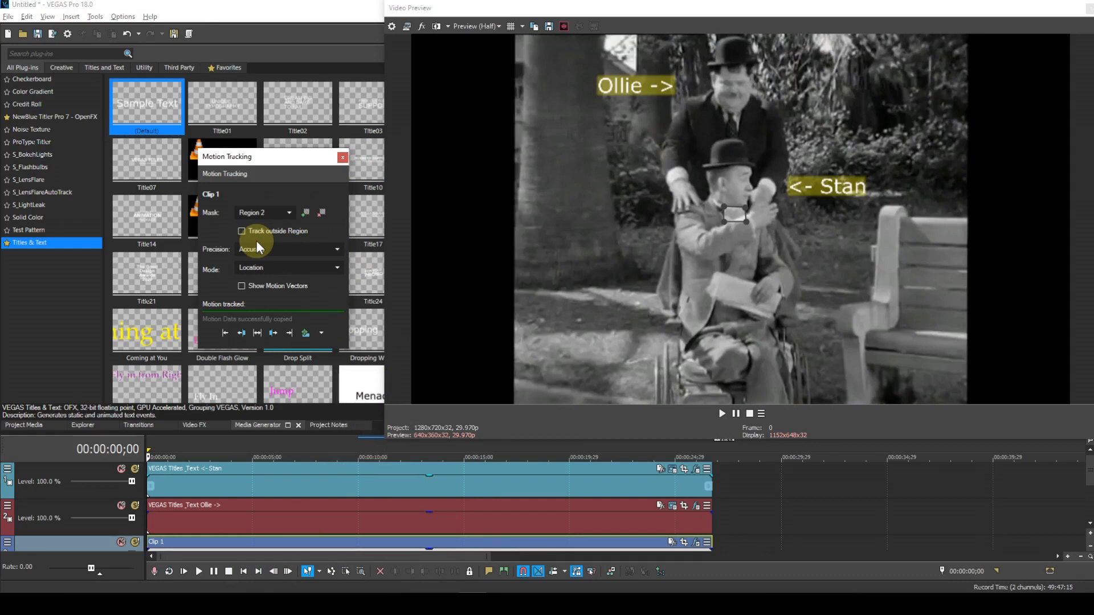
{"action": "left_click", "coordinate": [320, 332]}
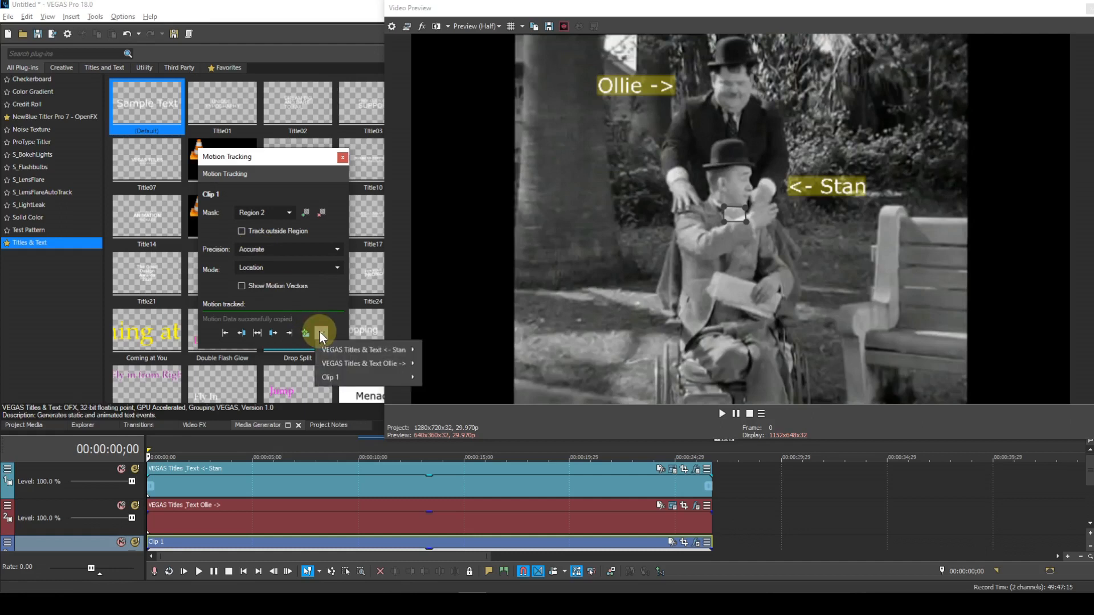
{"action": "mouse_move", "coordinate": [333, 349]}
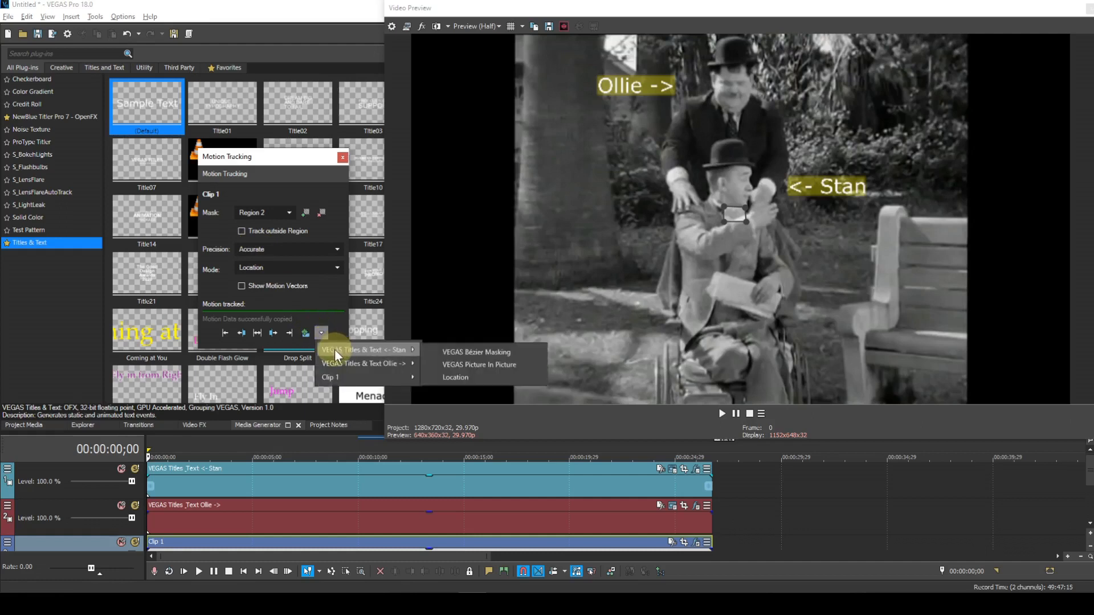
{"action": "left_click", "coordinate": [473, 363]}
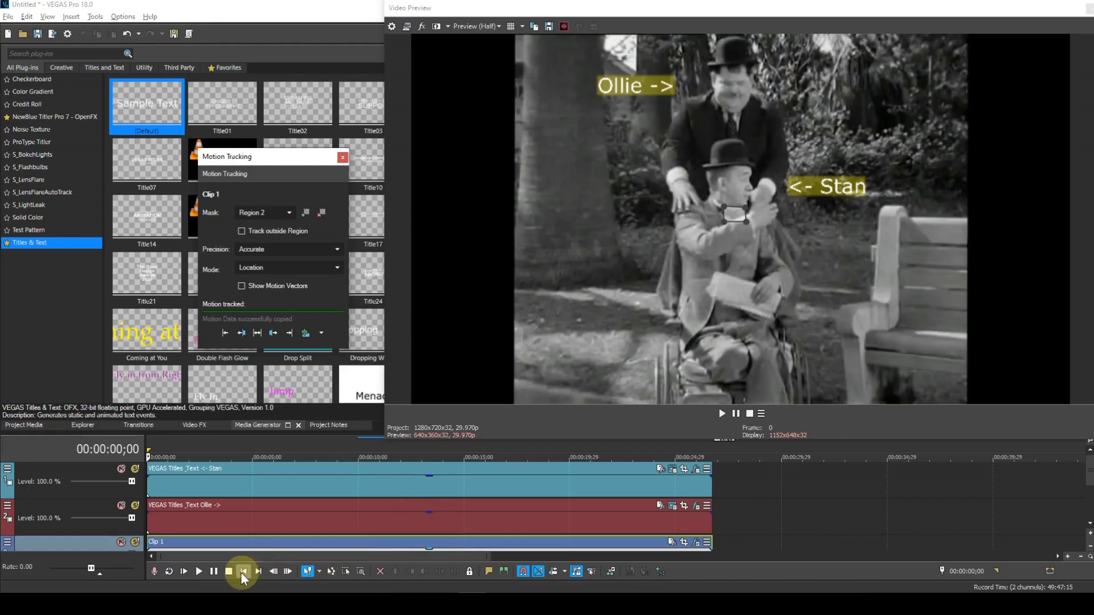
Step: Play the timeline to about 10 seconds, pause, and step back to about 5 seconds to inspect both labels' tracking
{"action": "left_click", "coordinate": [199, 570]}
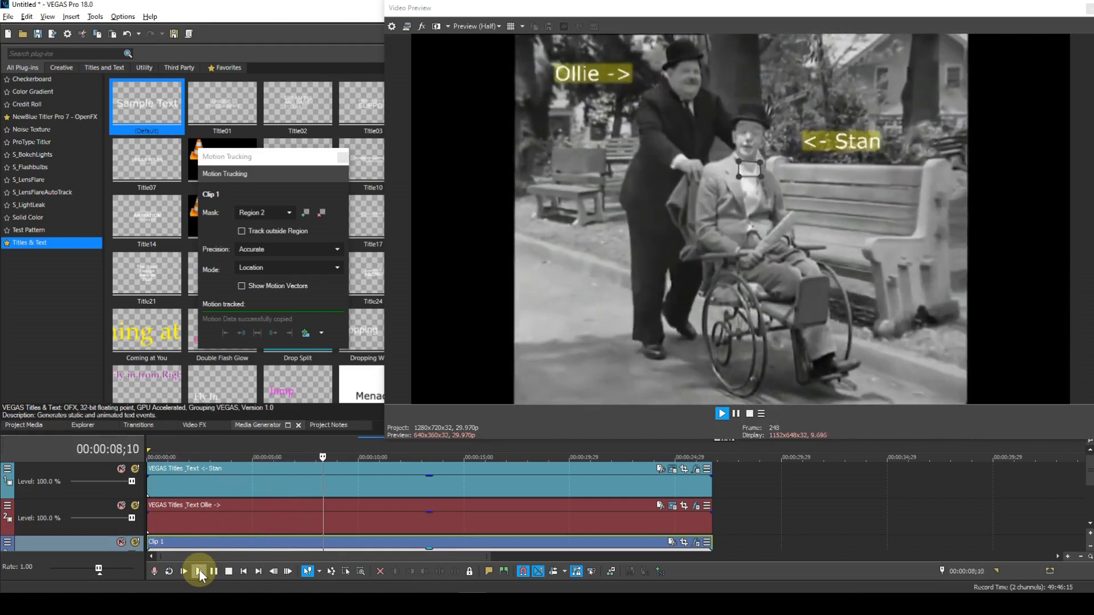
{"action": "left_click", "coordinate": [213, 571]}
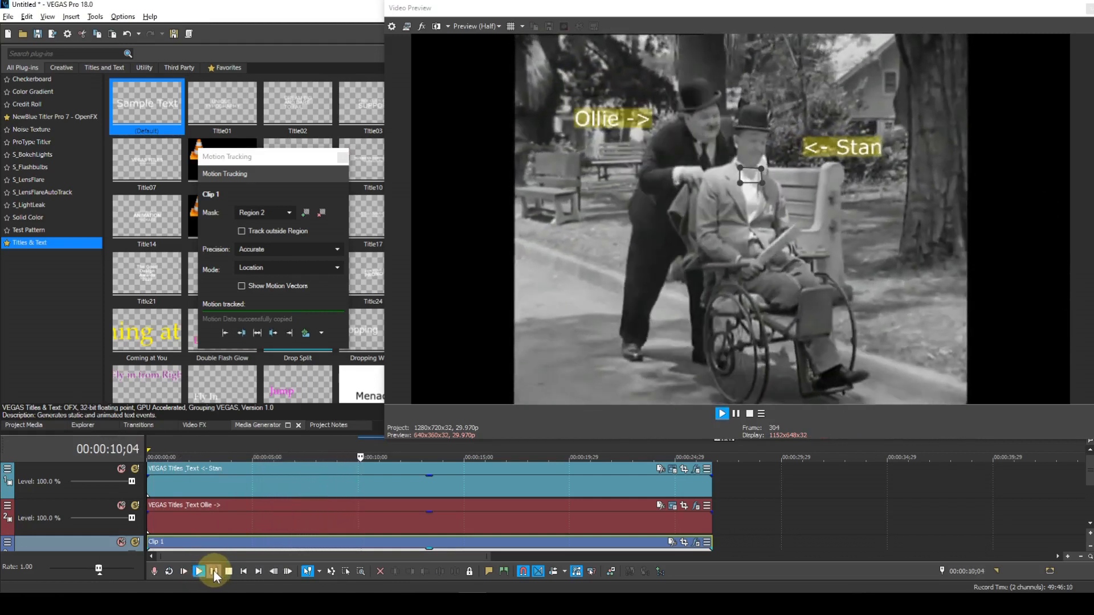
{"action": "key", "text": "Left"}
{"action": "key", "text": "Left"}
{"action": "key", "text": "Left"}
{"action": "key", "text": "Left"}
{"action": "key", "text": "Left"}
{"action": "key", "text": "Left"}
{"action": "key", "text": "Left"}
{"action": "key", "text": "Left"}
{"action": "key", "text": "Left"}
{"action": "key", "text": "Left"}
{"action": "key", "text": "Left"}
{"action": "key", "text": "Left"}
{"action": "key", "text": "Left"}
{"action": "key", "text": "Left"}
{"action": "key", "text": "Left"}
{"action": "key", "text": "Left"}
{"action": "key", "text": "Left"}
{"action": "key", "text": "Left"}
{"action": "key", "text": "Left"}
{"action": "key", "text": "Left"}
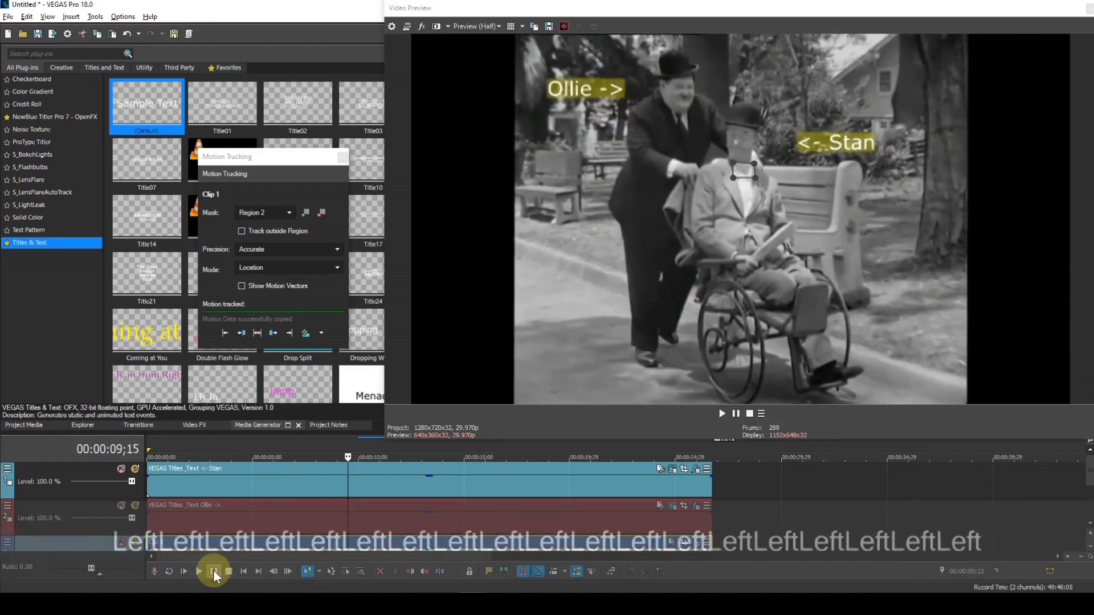
{"action": "key", "text": "Left"}
{"action": "key", "text": "Left"}
{"action": "key", "text": "Left"}
{"action": "key", "text": "Left"}
{"action": "key", "text": "Left"}
{"action": "key", "text": "Left"}
{"action": "key", "text": "Left"}
{"action": "key", "text": "Left"}
{"action": "key", "text": "Left"}
{"action": "key", "text": "Left"}
{"action": "key", "text": "Left"}
{"action": "key", "text": "Left"}
{"action": "key", "text": "Left"}
{"action": "key", "text": "Left"}
{"action": "key", "text": "Left"}
{"action": "key", "text": "Left"}
{"action": "key", "text": "Left"}
{"action": "key", "text": "Left"}
{"action": "key", "text": "Left"}
{"action": "key", "text": "Left"}
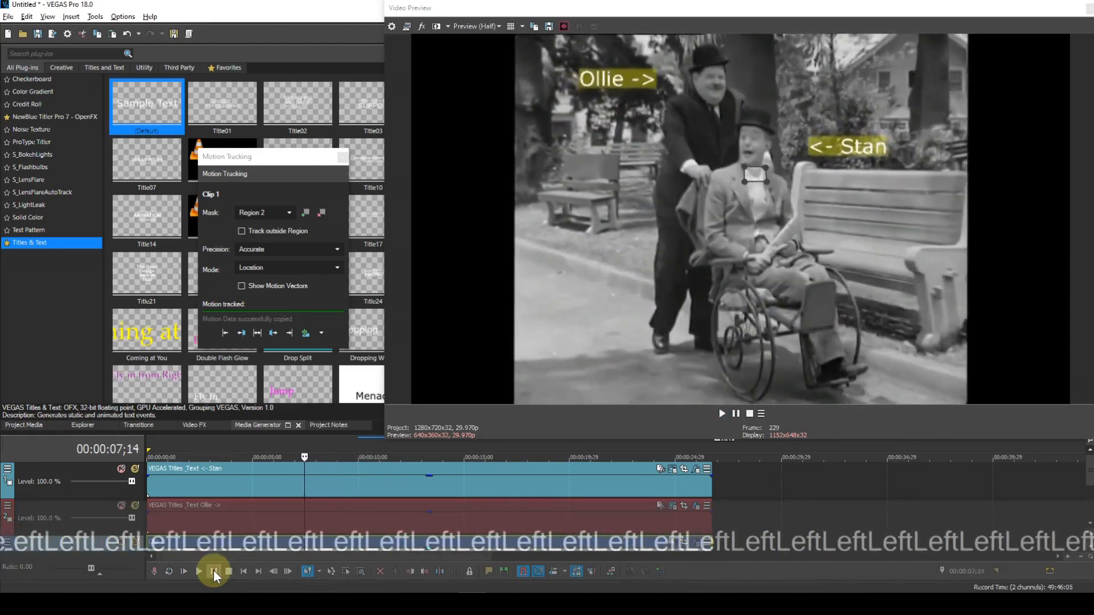
{"action": "key", "text": "Left"}
{"action": "key", "text": "Left"}
{"action": "key", "text": "Left"}
{"action": "key", "text": "Left"}
{"action": "key", "text": "Left"}
{"action": "key", "text": "Left"}
{"action": "key", "text": "Left"}
{"action": "key", "text": "Left"}
{"action": "key", "text": "Left"}
{"action": "key", "text": "Left"}
{"action": "key", "text": "Left"}
{"action": "key", "text": "Left"}
{"action": "key", "text": "Left"}
{"action": "key", "text": "Left"}
{"action": "key", "text": "Left"}
{"action": "key", "text": "Left"}
{"action": "key", "text": "Left"}
{"action": "key", "text": "Left"}
{"action": "key", "text": "Left"}
{"action": "key", "text": "Left"}
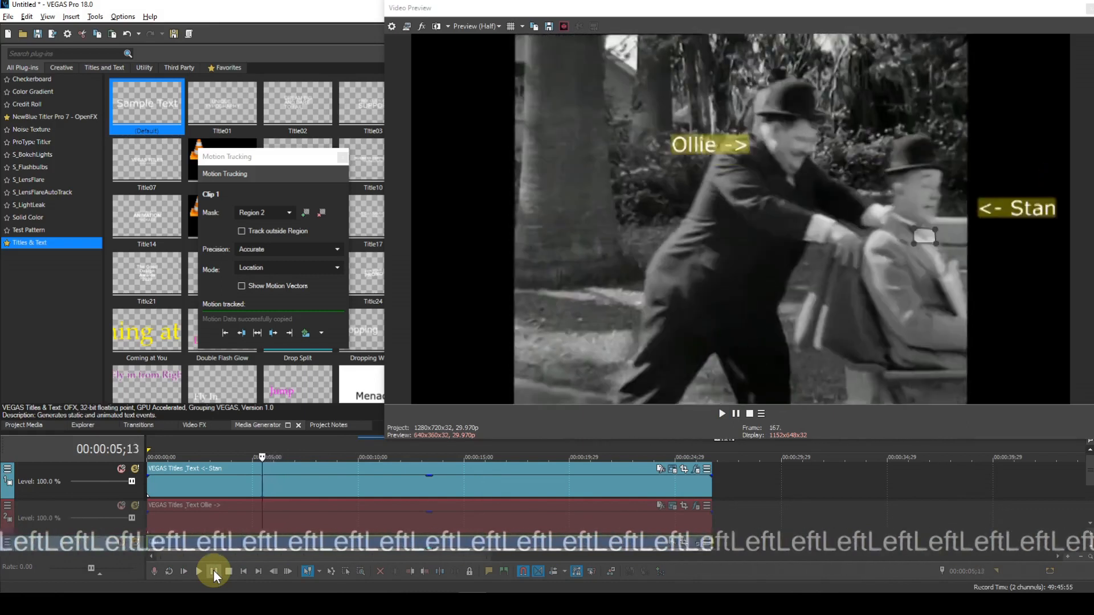
{"action": "key", "text": "Left"}
Step: Step forward frame by frame from about 00:00:05;07 to examine the Stan label's position against the picture's edge
{"action": "key", "text": "Right"}
{"action": "key", "text": "Right"}
{"action": "key", "text": "Right"}
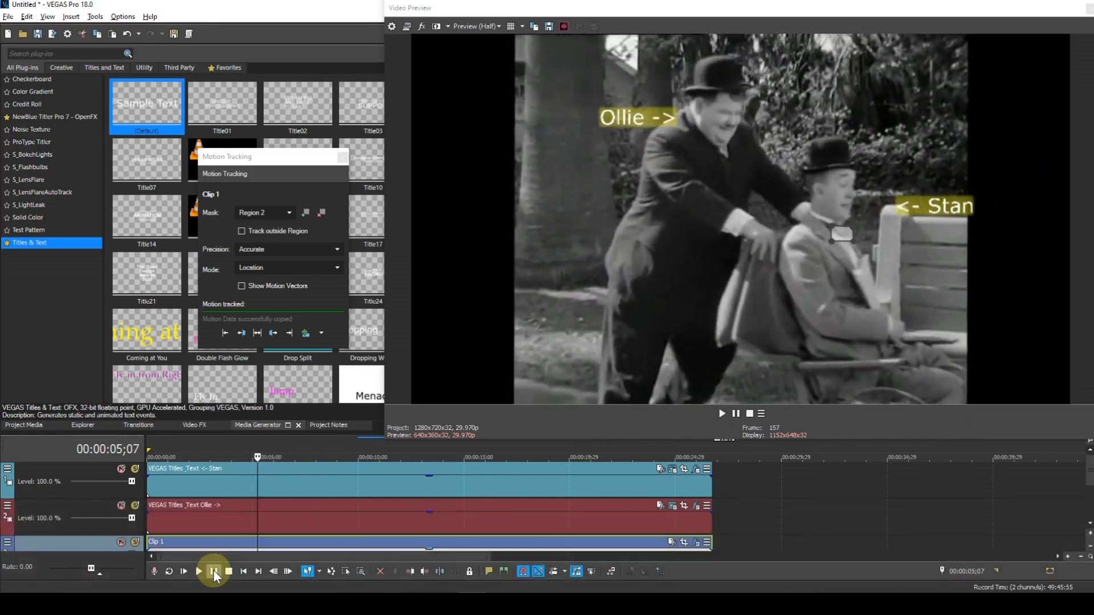
{"action": "key", "text": "Right"}
{"action": "key", "text": "Right"}
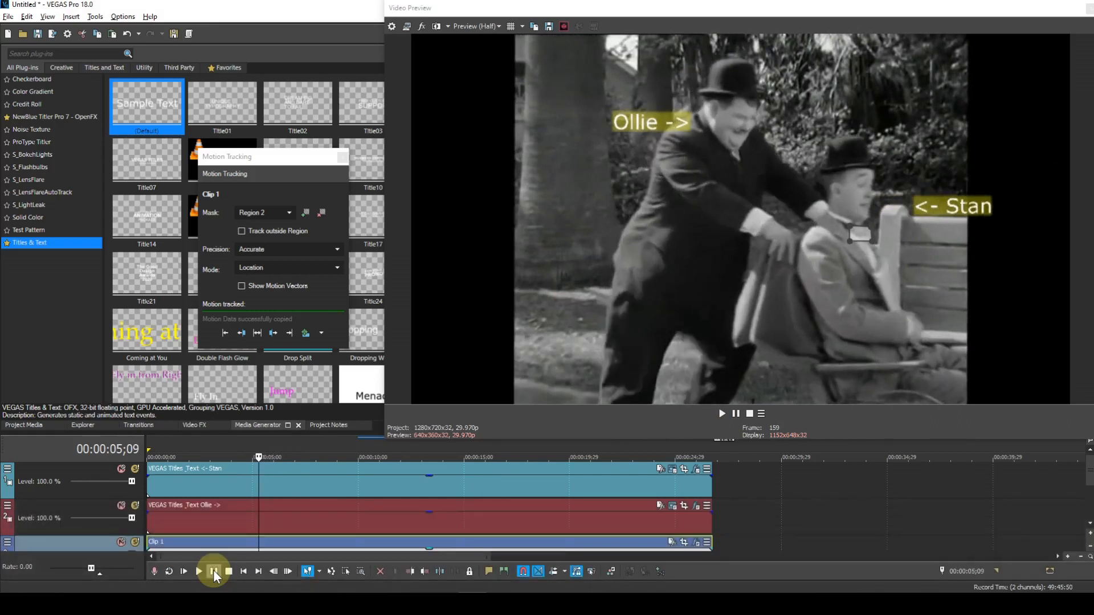
{"action": "key", "text": "Right"}
{"action": "key", "text": "Right"}
{"action": "key", "text": "Right"}
{"action": "key", "text": "Right"}
{"action": "key", "text": "Right"}
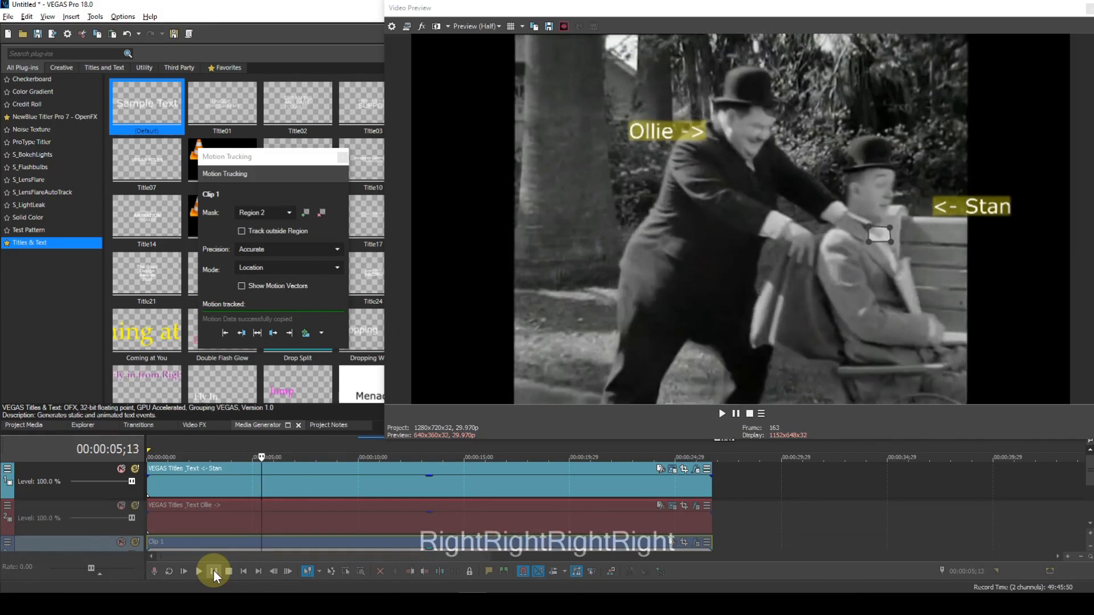
{"action": "key", "text": "Right"}
{"action": "key", "text": "Right"}
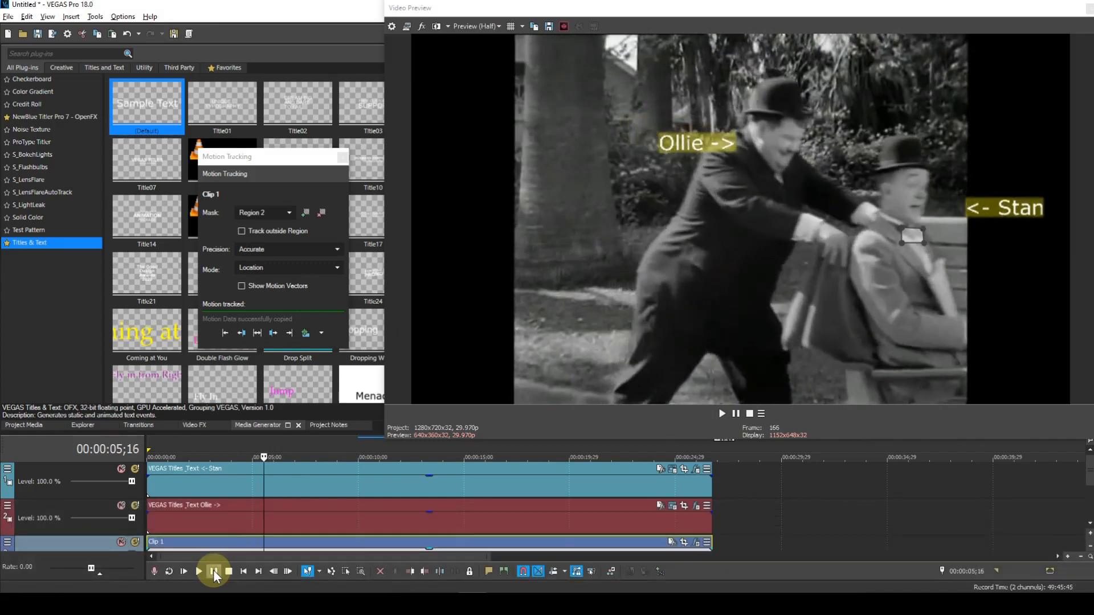
{"action": "key", "text": "Right"}
{"action": "key", "text": "Right"}
{"action": "key", "text": "Right"}
{"action": "key", "text": "Right"}
{"action": "key", "text": "Right"}
{"action": "key", "text": "Right"}
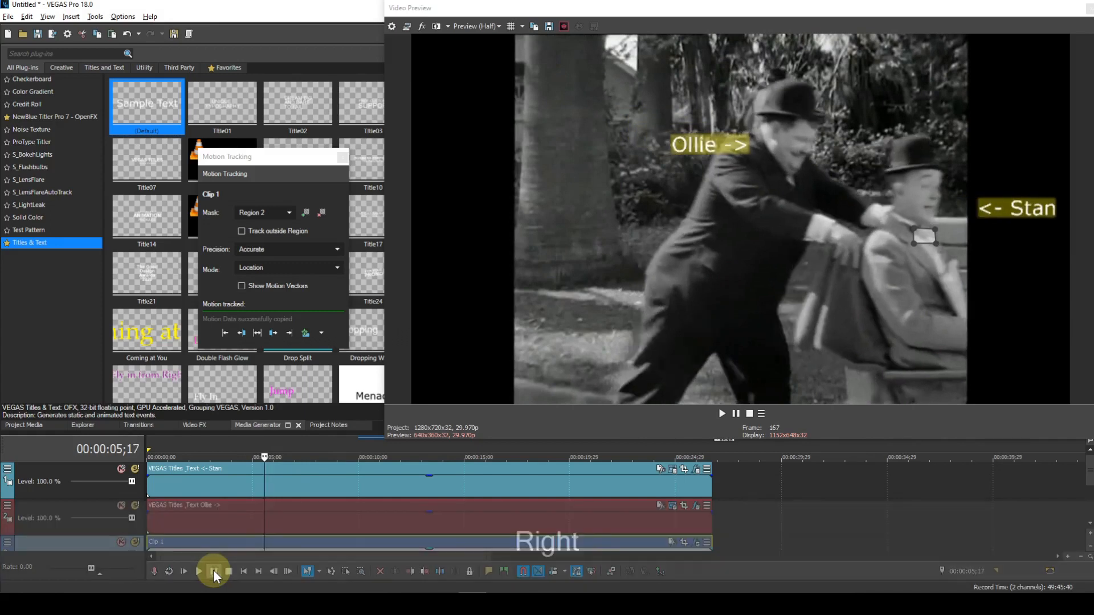
{"action": "key", "text": "Right"}
{"action": "key", "text": "Right"}
{"action": "key", "text": "Right"}
{"action": "key", "text": "Right"}
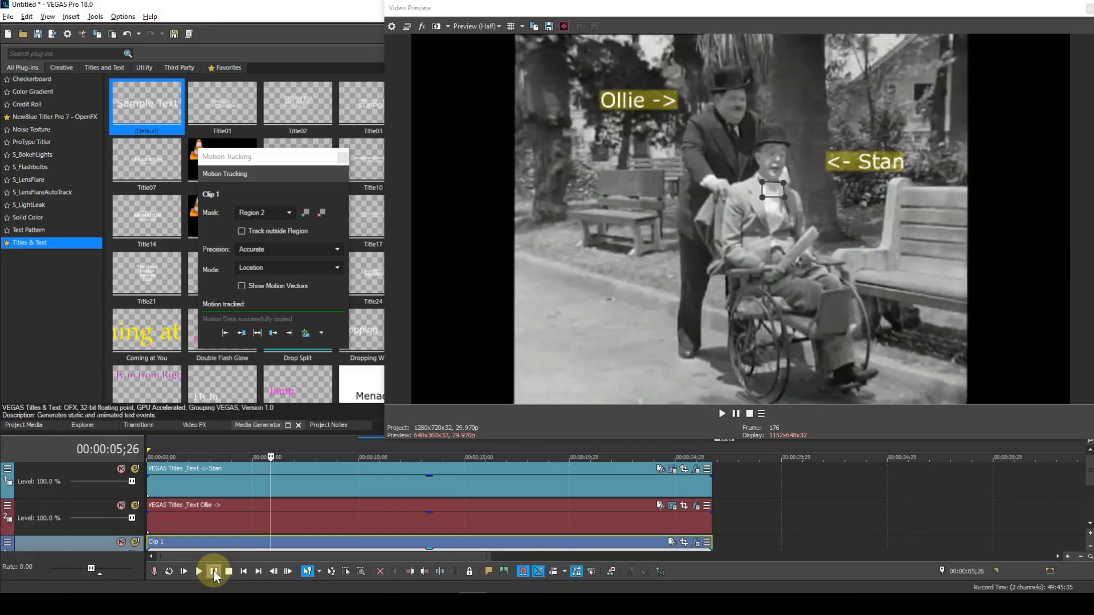
Step: Play the rest of the timeline to check both labels, return to the start and close the motion tracking window
{"action": "key", "text": "space"}
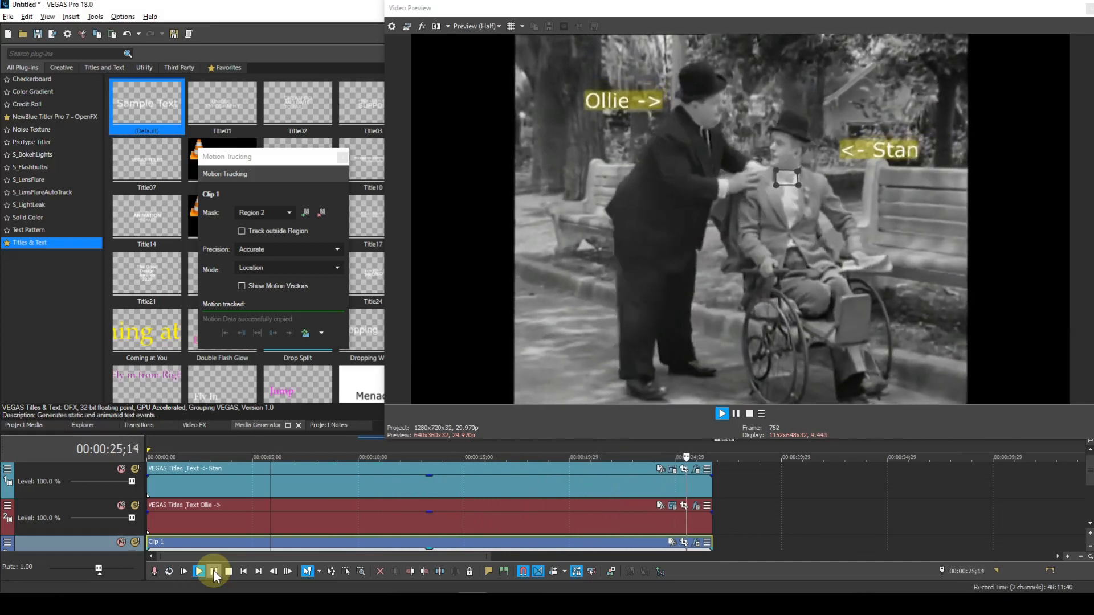
{"action": "key", "text": "space"}
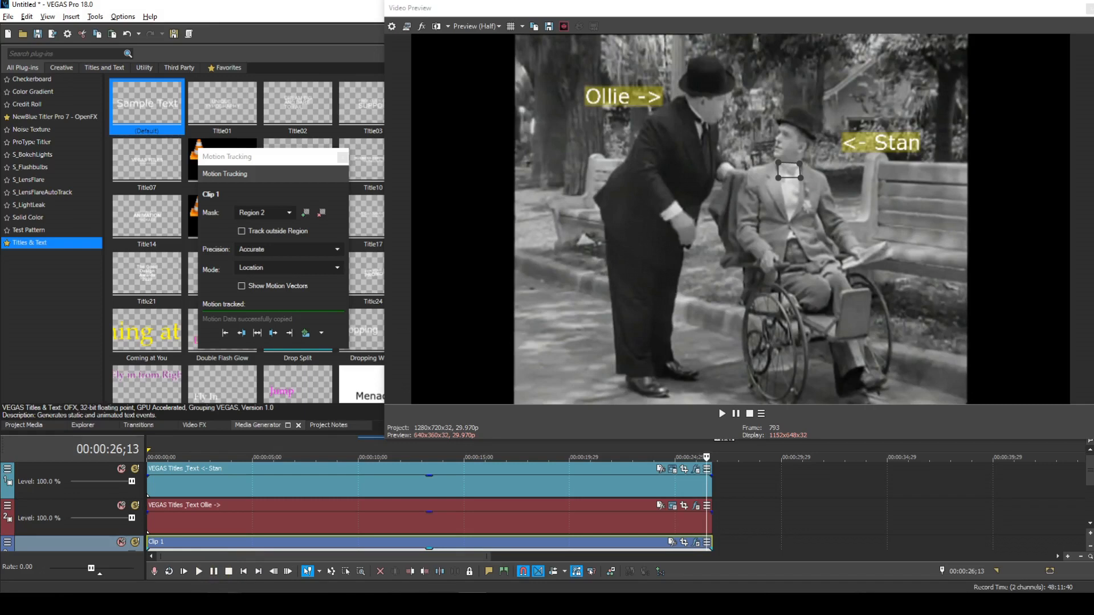
{"action": "left_click", "coordinate": [244, 572]}
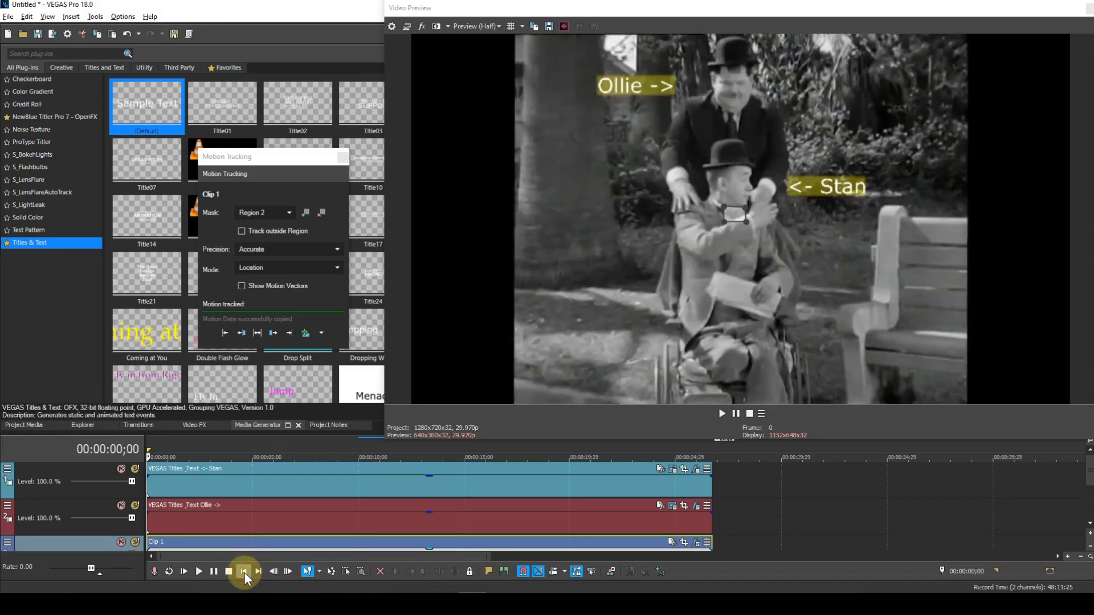
{"action": "left_click", "coordinate": [341, 156]}
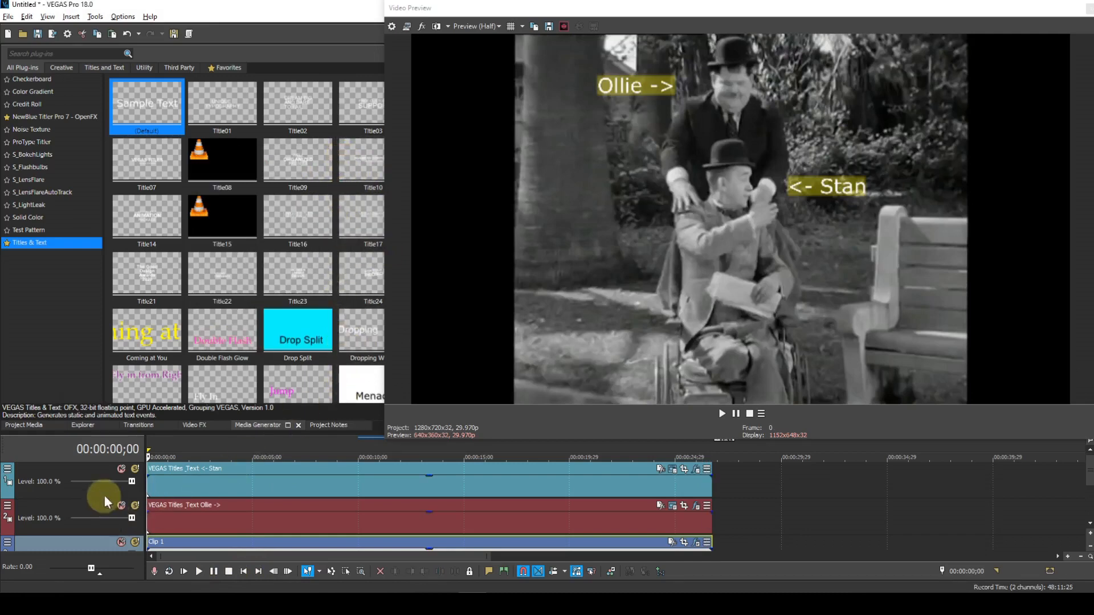
Step: Insert a video track above the Stan title and add a black Solid Color event extended to the clip's full length
{"action": "right_click", "coordinate": [91, 473]}
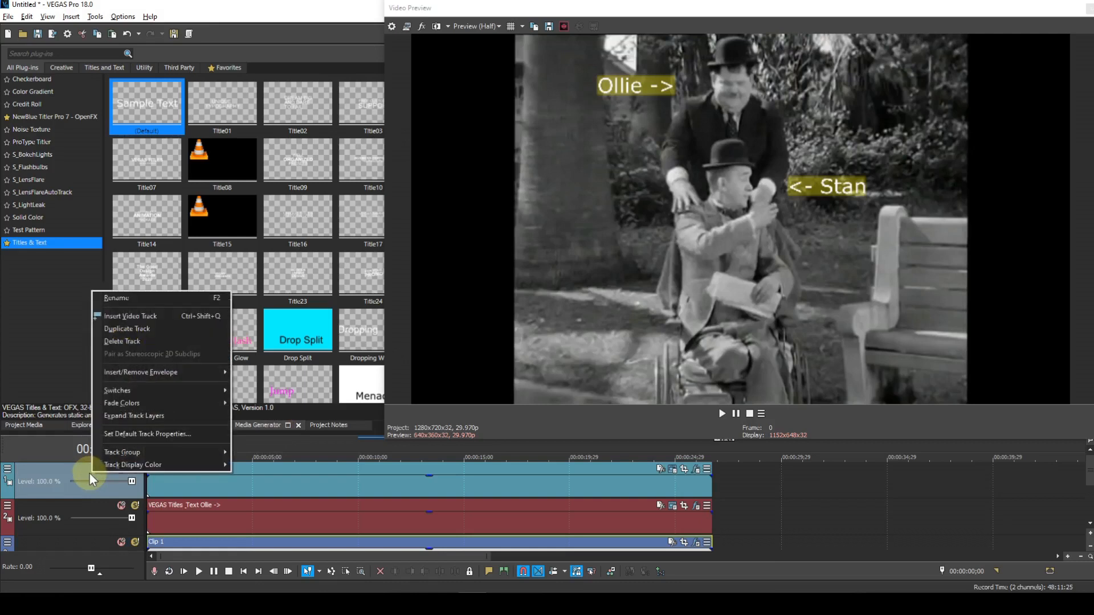
{"action": "left_click", "coordinate": [152, 316]}
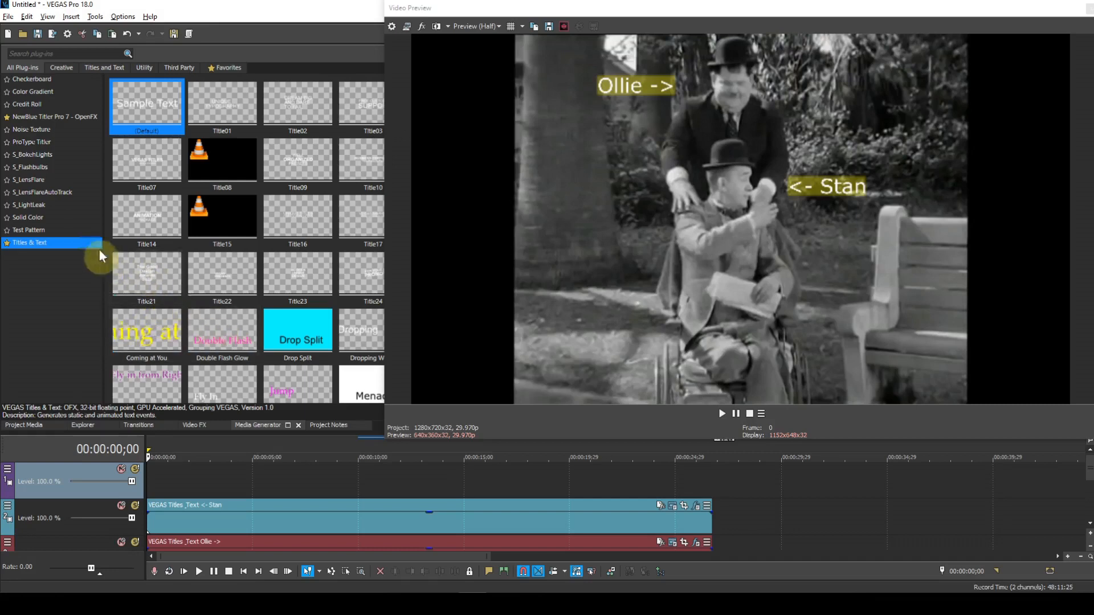
{"action": "left_click", "coordinate": [48, 220]}
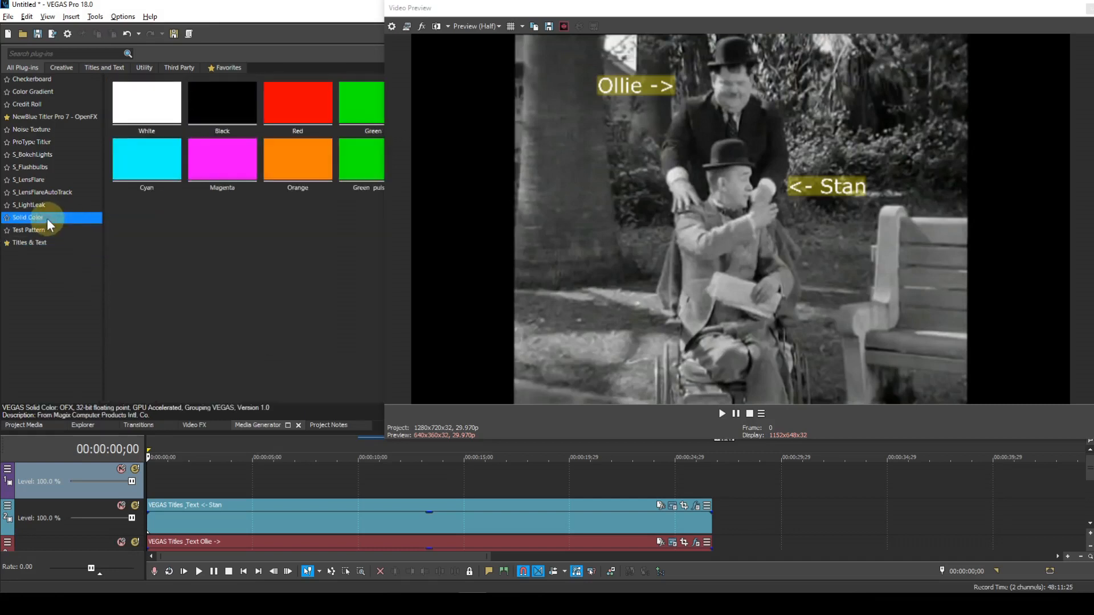
{"action": "left_click_drag", "start_coordinate": [217, 101], "coordinate": [143, 474]}
{"action": "left_click_drag", "start_coordinate": [358, 484], "coordinate": [710, 494]}
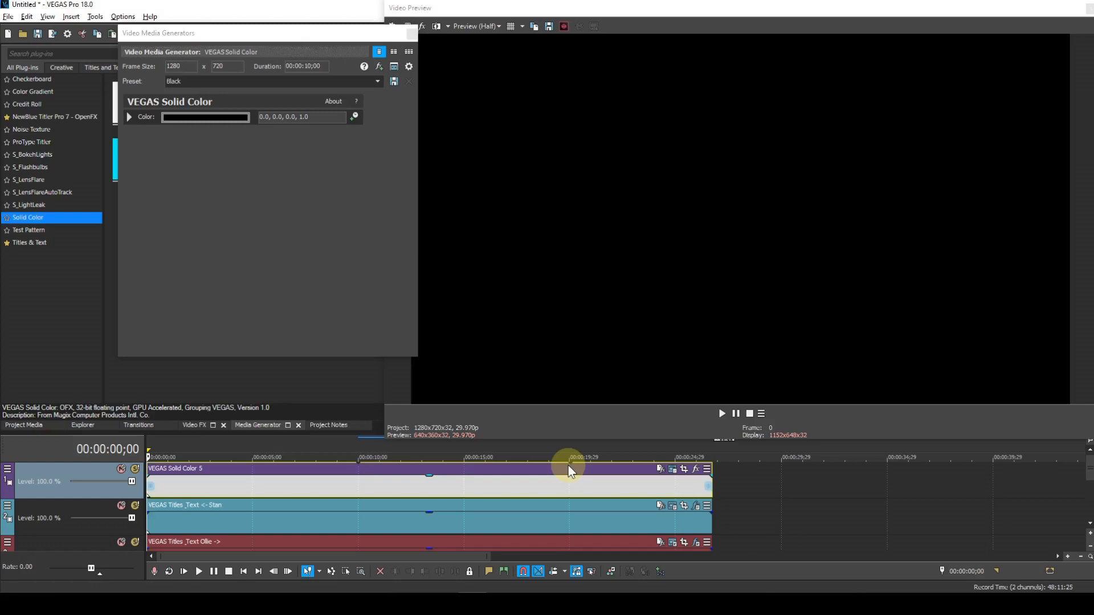
Step: Apply the VEGAS Bézier Masking effect to the black solid color event
{"action": "left_click", "coordinate": [694, 470]}
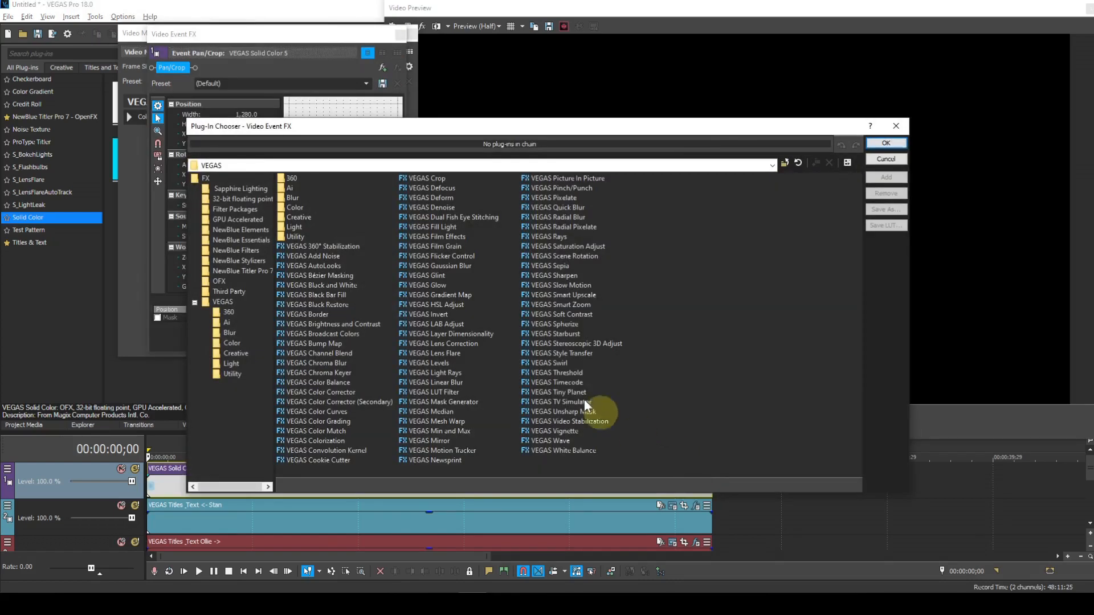
{"action": "left_click", "coordinate": [330, 274]}
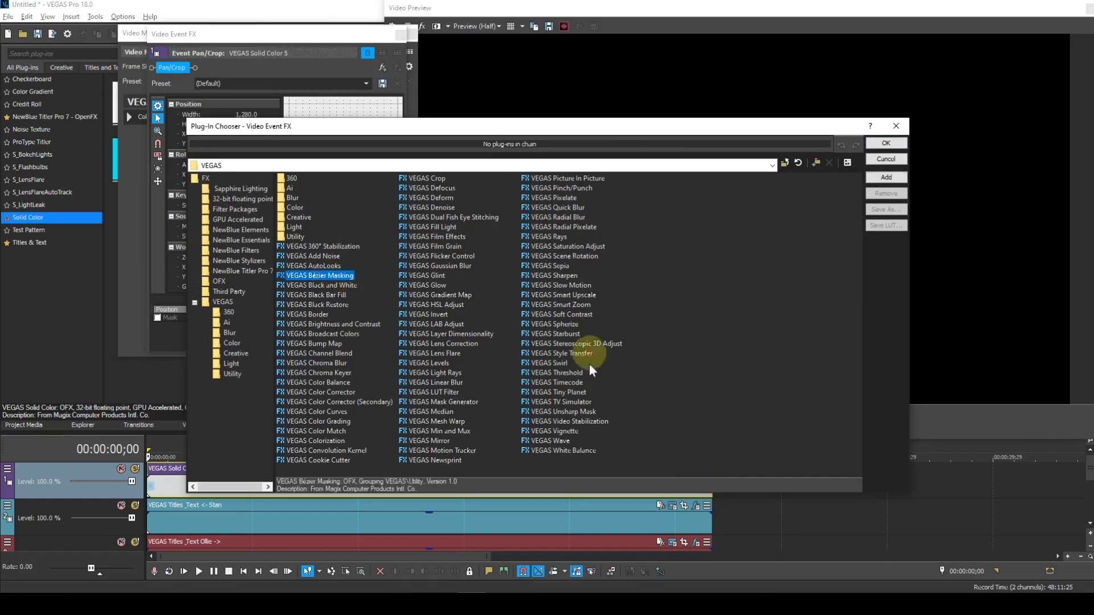
{"action": "left_click", "coordinate": [887, 144]}
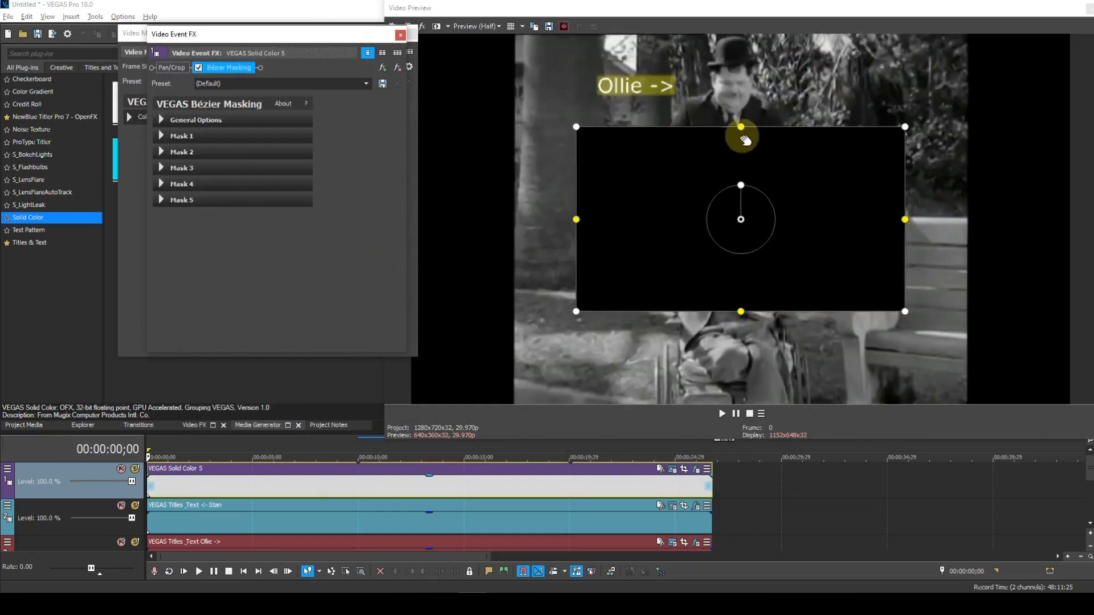
Step: Stretch the rectangular mask to the clip's visible picture edges, invert it, and close the event effects window
{"action": "left_click_drag", "start_coordinate": [740, 127], "coordinate": [747, 34]}
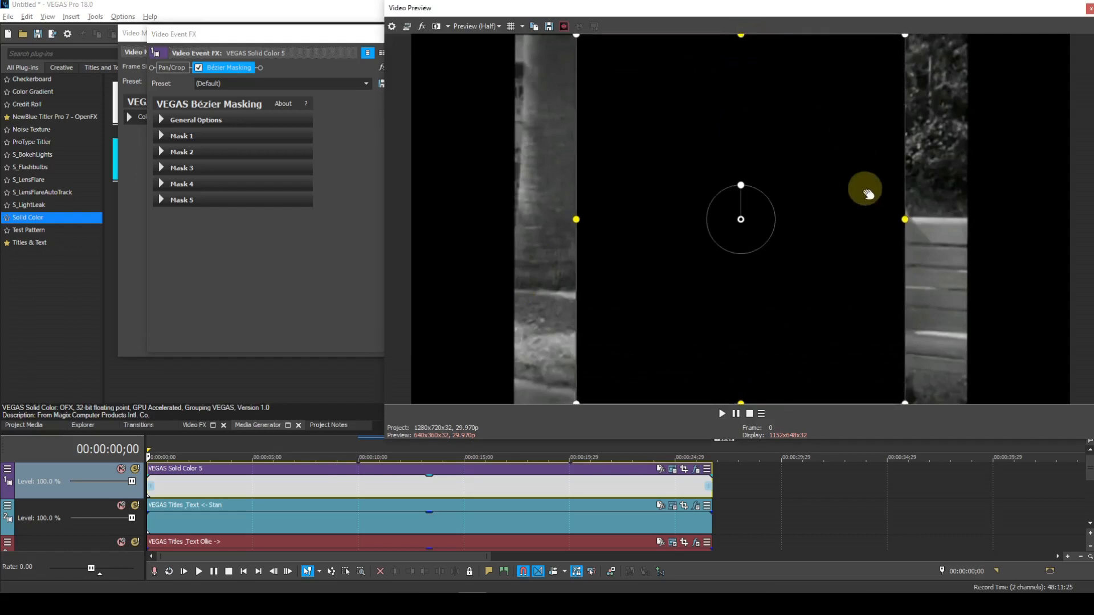
{"action": "left_click_drag", "start_coordinate": [907, 220], "coordinate": [966, 218]}
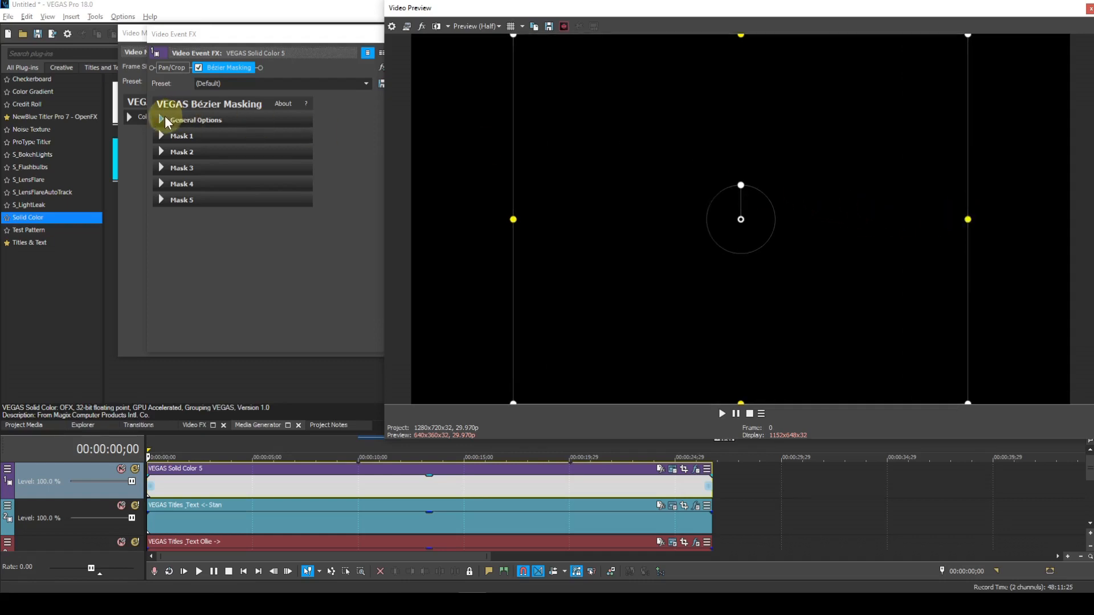
{"action": "left_click", "coordinate": [164, 118]}
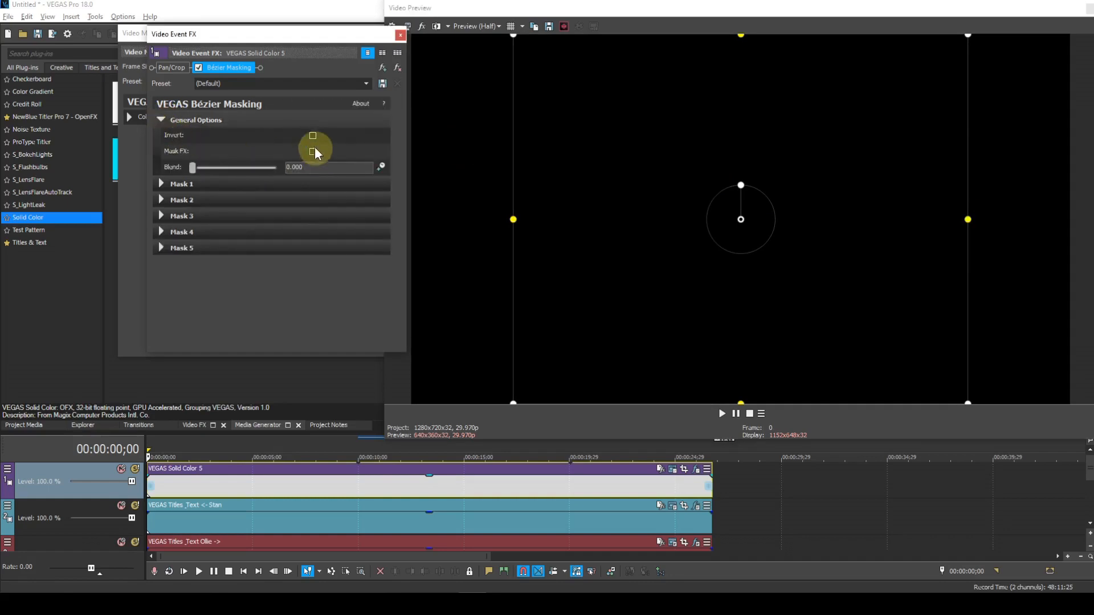
{"action": "left_click", "coordinate": [312, 136]}
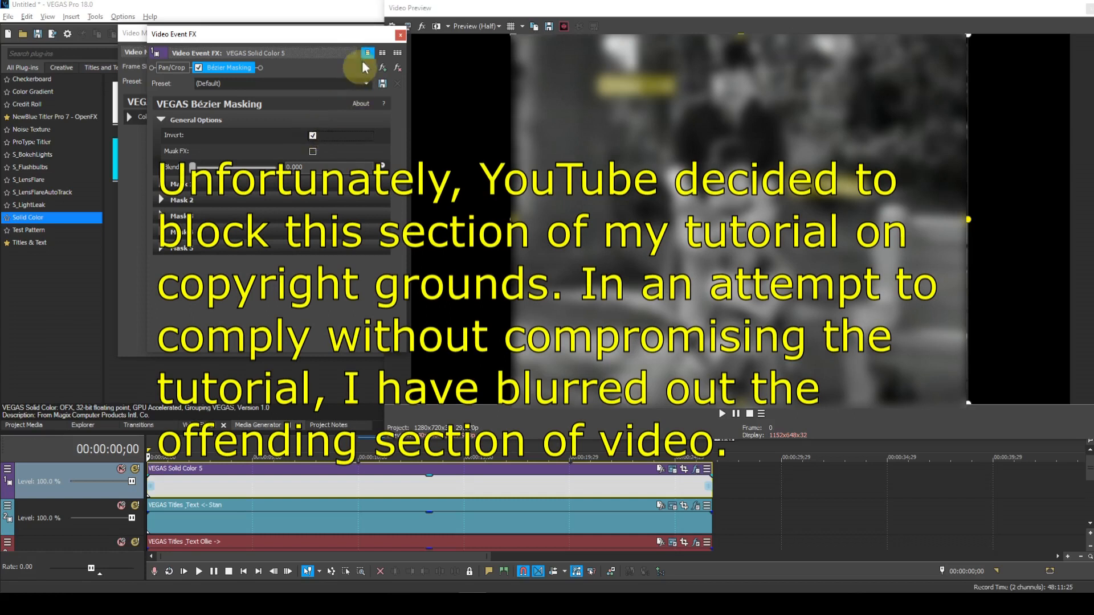
{"action": "left_click", "coordinate": [400, 37]}
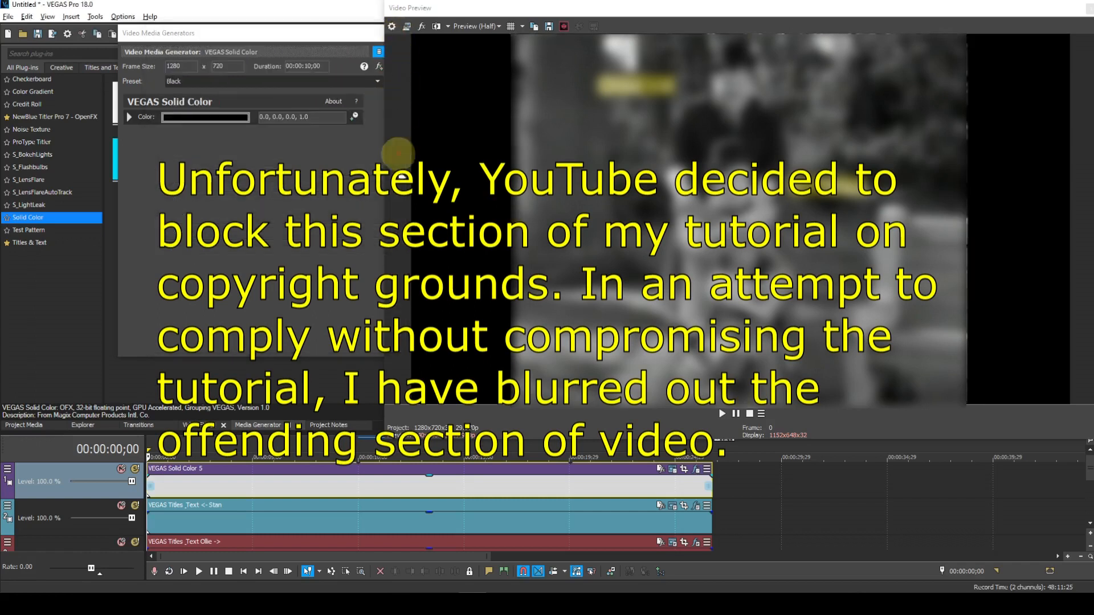
Step: Play the whole timeline to check the masked labels, return to the start and close the solid color generator window
{"action": "left_click", "coordinate": [199, 571]}
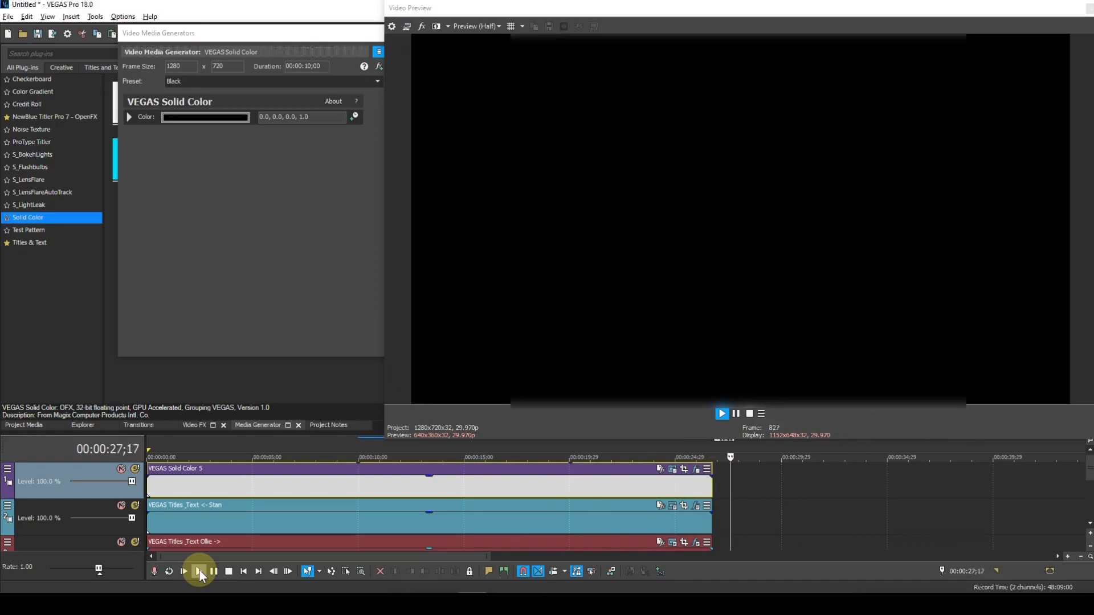
{"action": "key", "text": "space"}
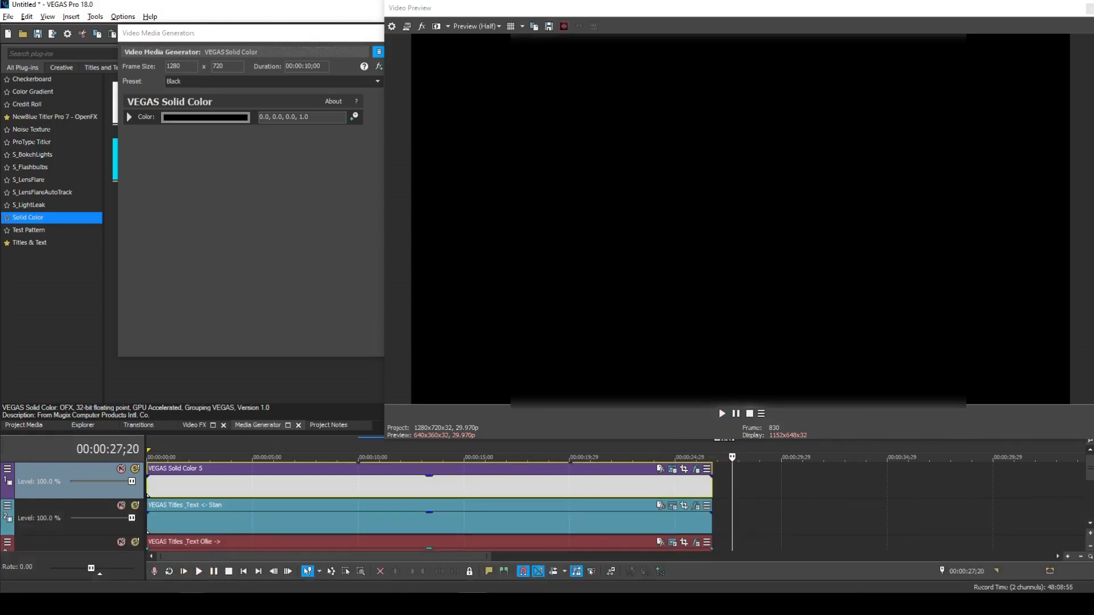
{"action": "left_click", "coordinate": [244, 571]}
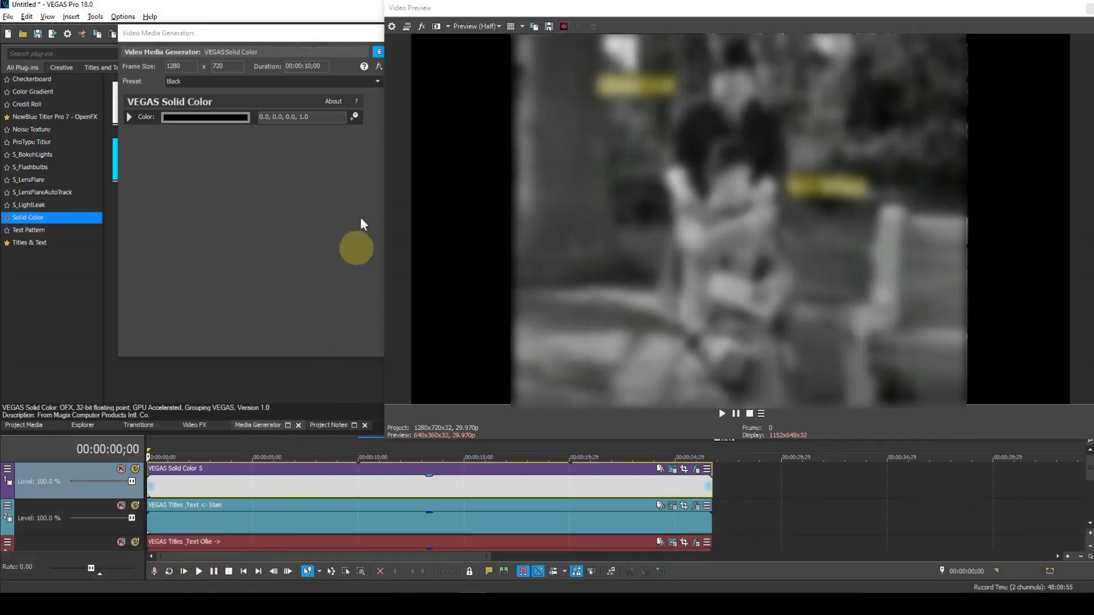
{"action": "left_click", "coordinate": [356, 33]}
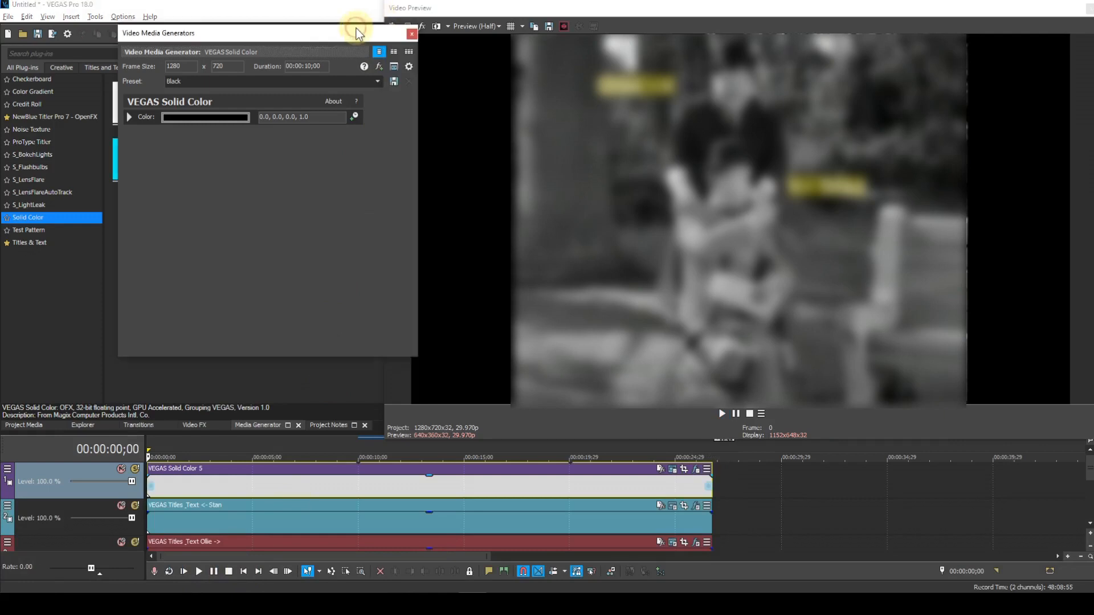
{"action": "left_click", "coordinate": [412, 33]}
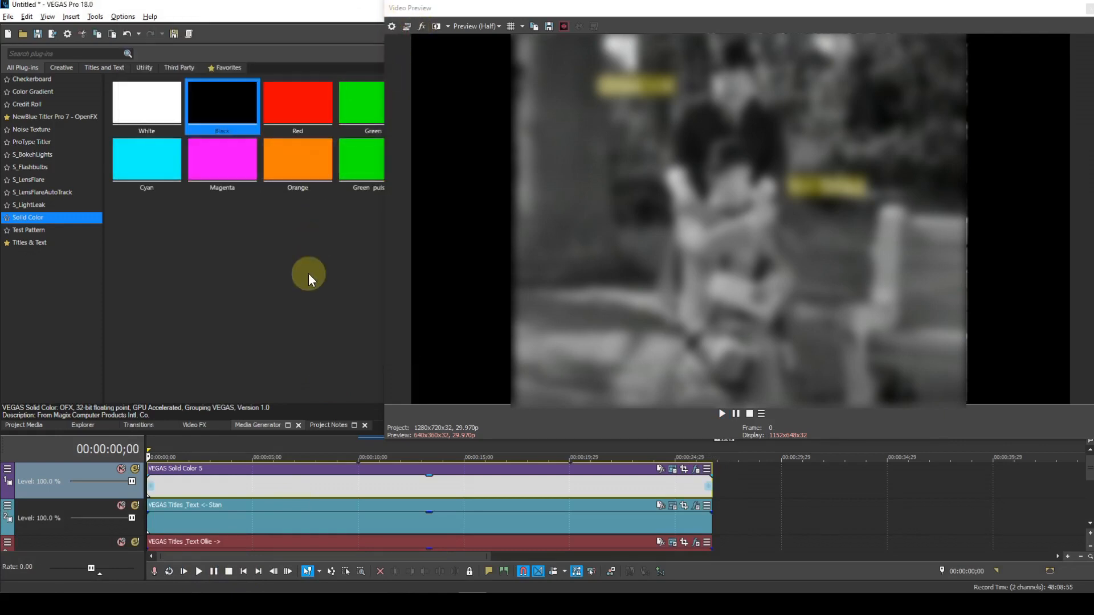